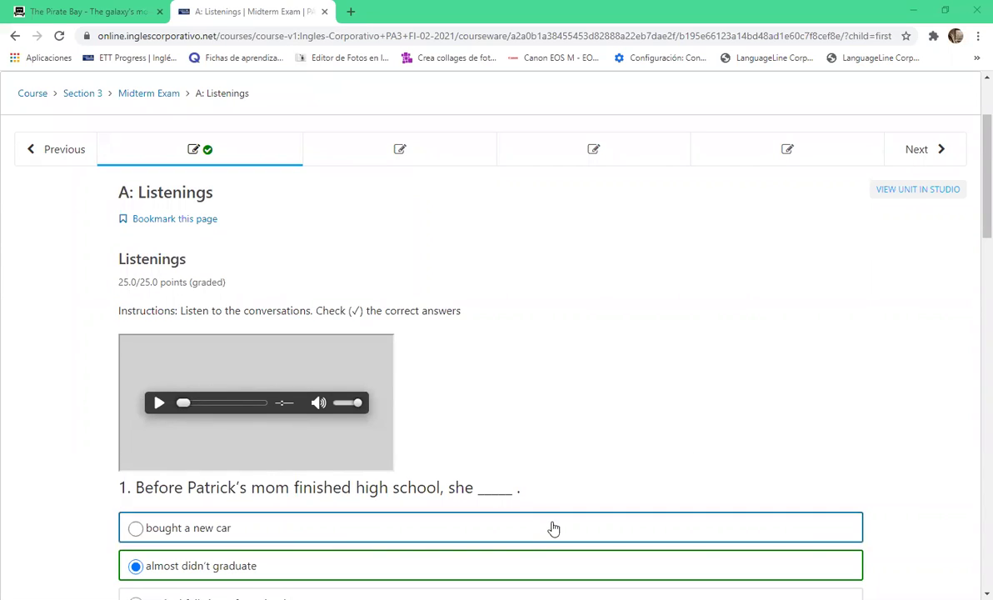
Review the graded answers in the A: Listenings unit, from question 1 through Part II
{"action": "scroll", "coordinate": [554, 434], "scroll_direction": "down", "scroll_amount": 2}
{"action": "scroll", "coordinate": [555, 434], "scroll_direction": "down", "scroll_amount": 1}
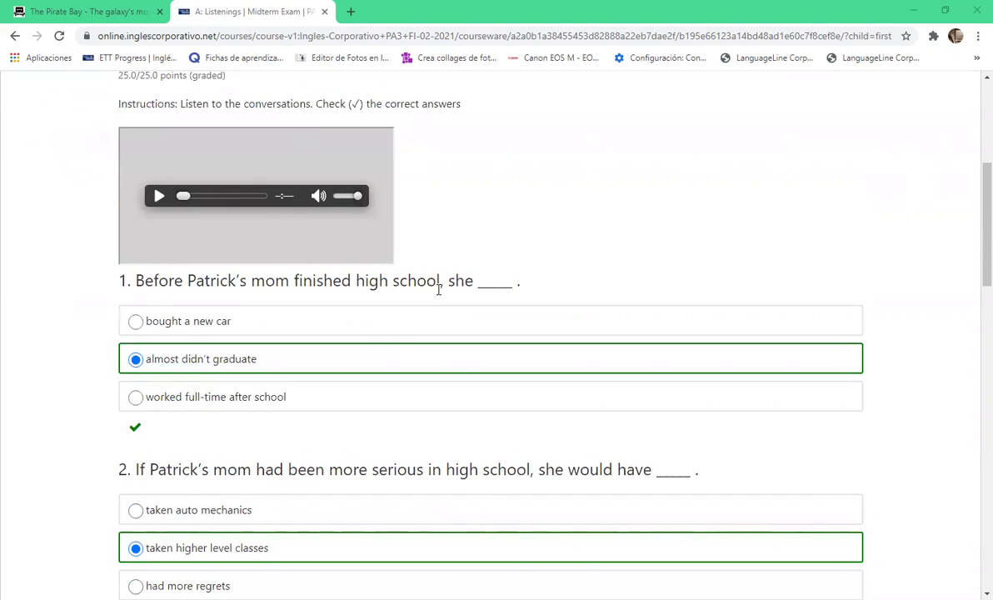
{"action": "scroll", "coordinate": [439, 297], "scroll_direction": "down", "scroll_amount": 3}
{"action": "scroll", "coordinate": [439, 297], "scroll_direction": "up", "scroll_amount": 2}
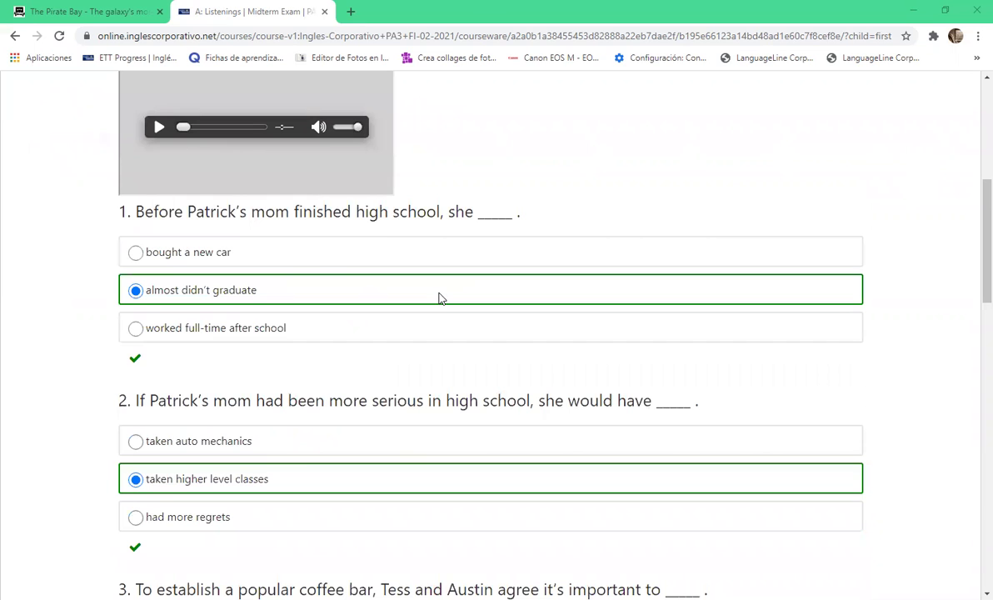
{"action": "scroll", "coordinate": [439, 297], "scroll_direction": "down", "scroll_amount": 4}
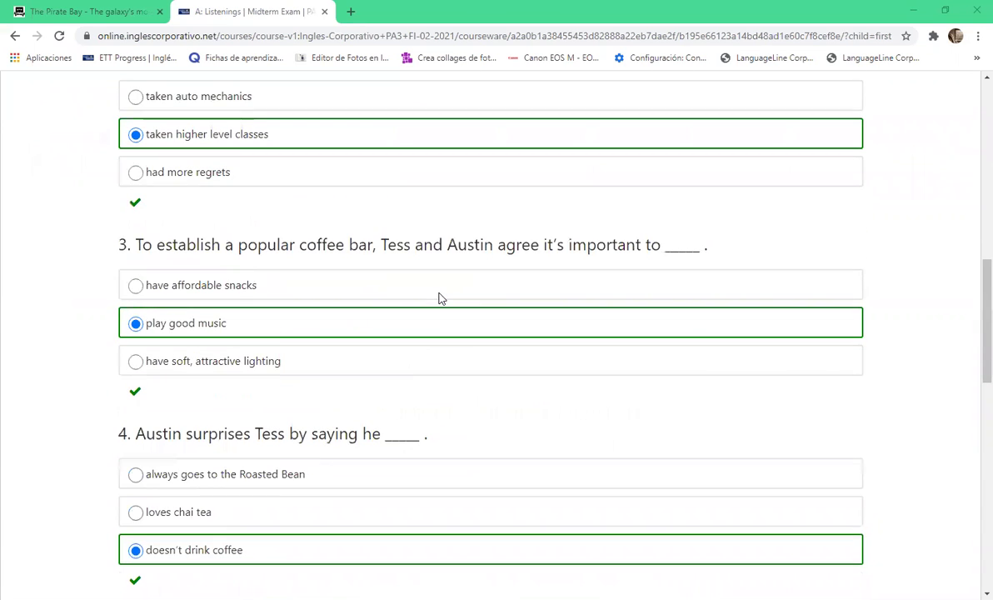
{"action": "scroll", "coordinate": [446, 303], "scroll_direction": "up", "scroll_amount": 1}
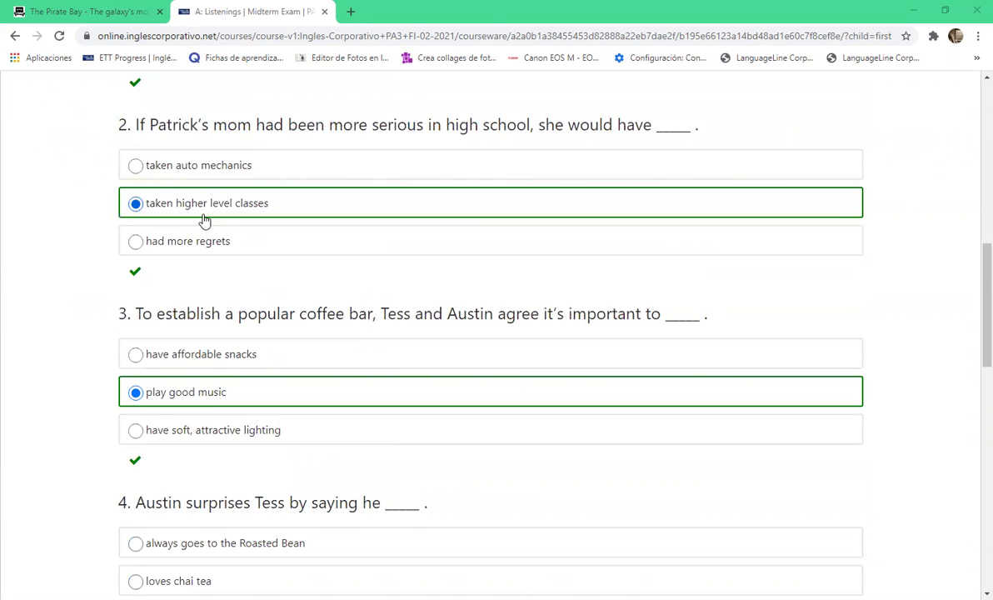
{"action": "scroll", "coordinate": [383, 291], "scroll_direction": "down", "scroll_amount": 2}
{"action": "scroll", "coordinate": [413, 291], "scroll_direction": "down", "scroll_amount": 5}
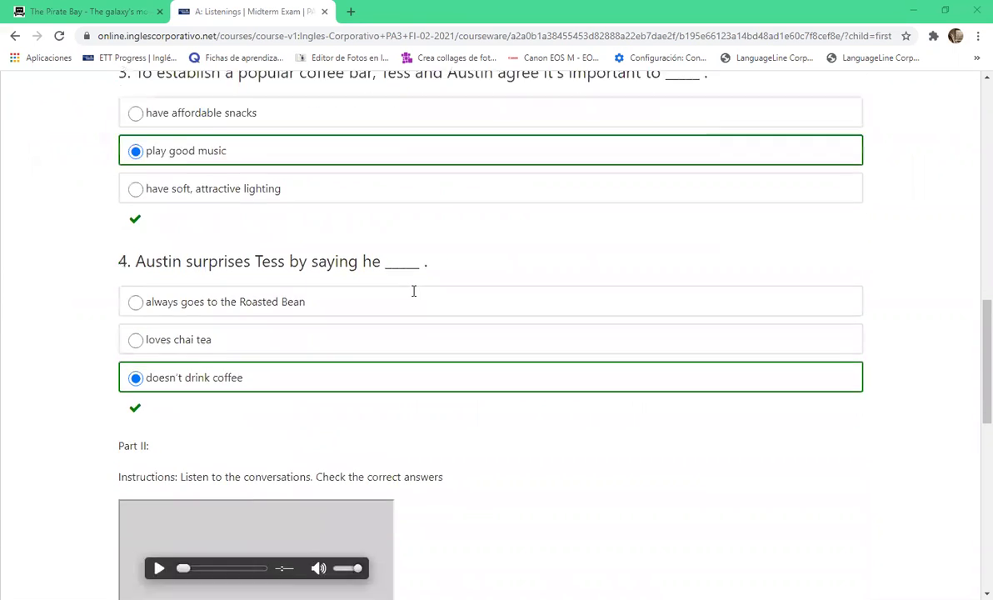
{"action": "scroll", "coordinate": [414, 291], "scroll_direction": "down", "scroll_amount": 4}
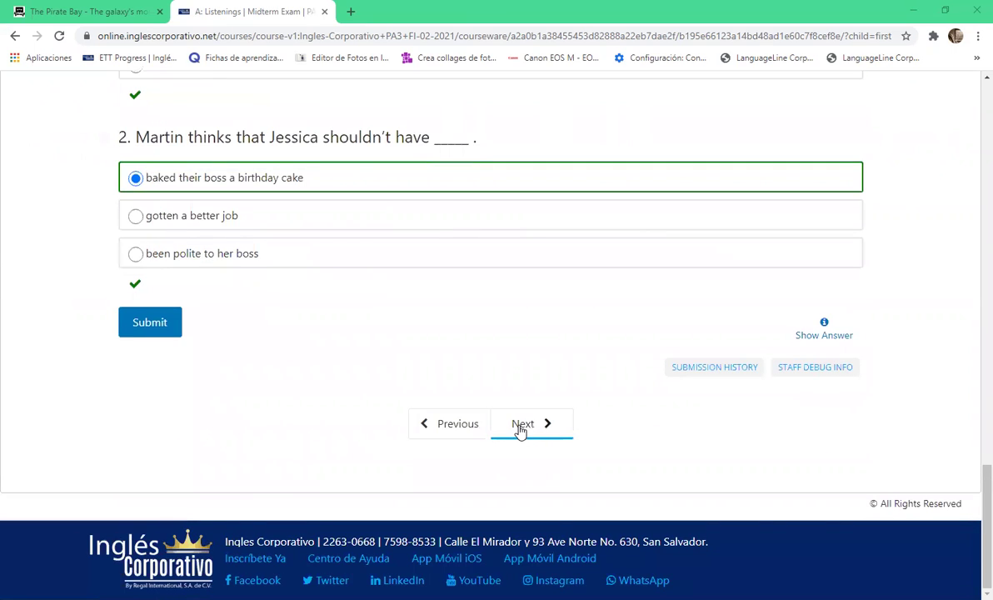
Go on to the "B: Choose the correct words" unit and answer question 1 with "Once" and question 2 with "The moment"
{"action": "left_click", "coordinate": [522, 426]}
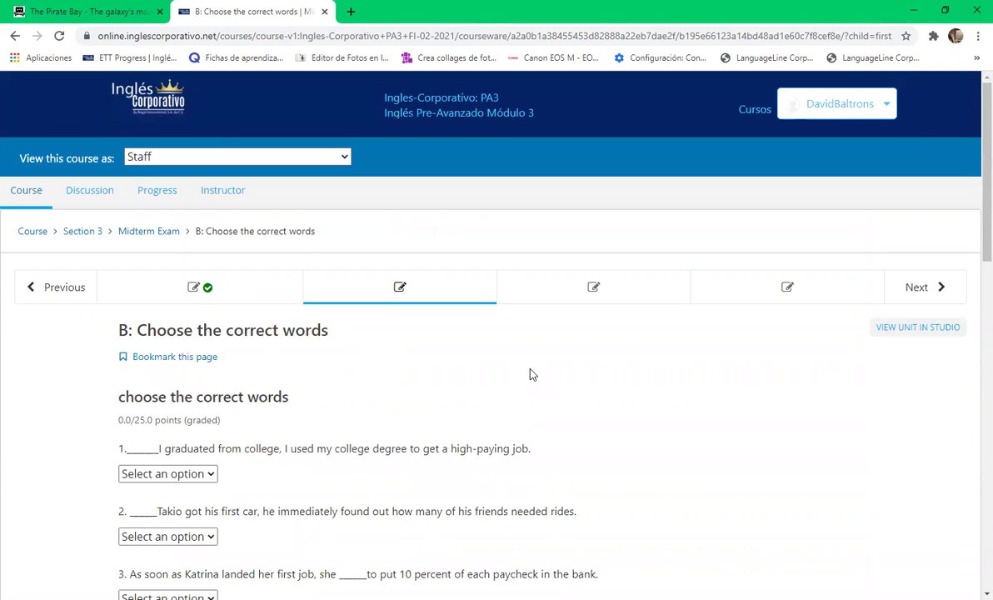
{"action": "scroll", "coordinate": [529, 372], "scroll_direction": "down", "scroll_amount": 3}
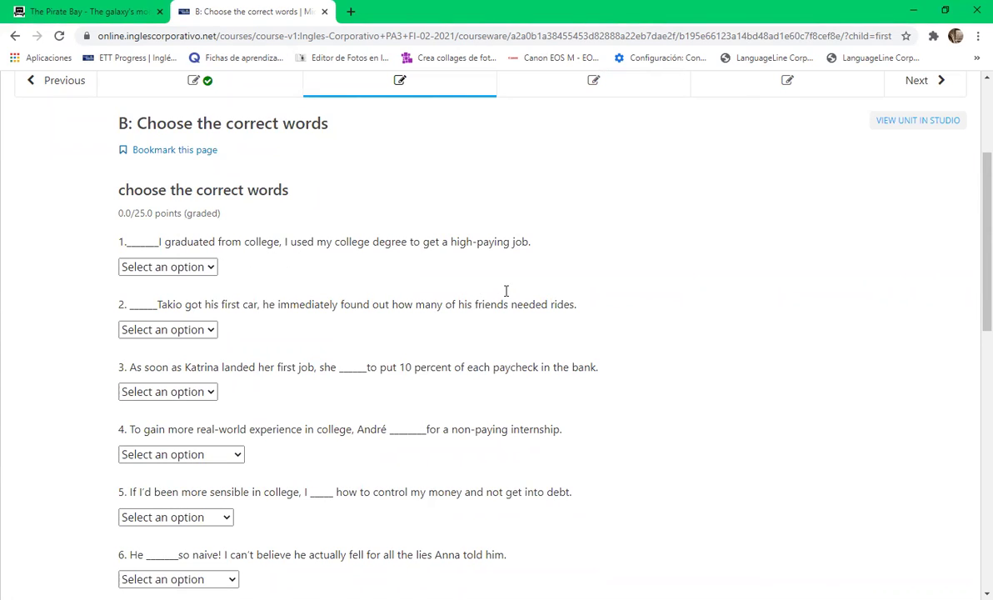
{"action": "left_click", "coordinate": [212, 267]}
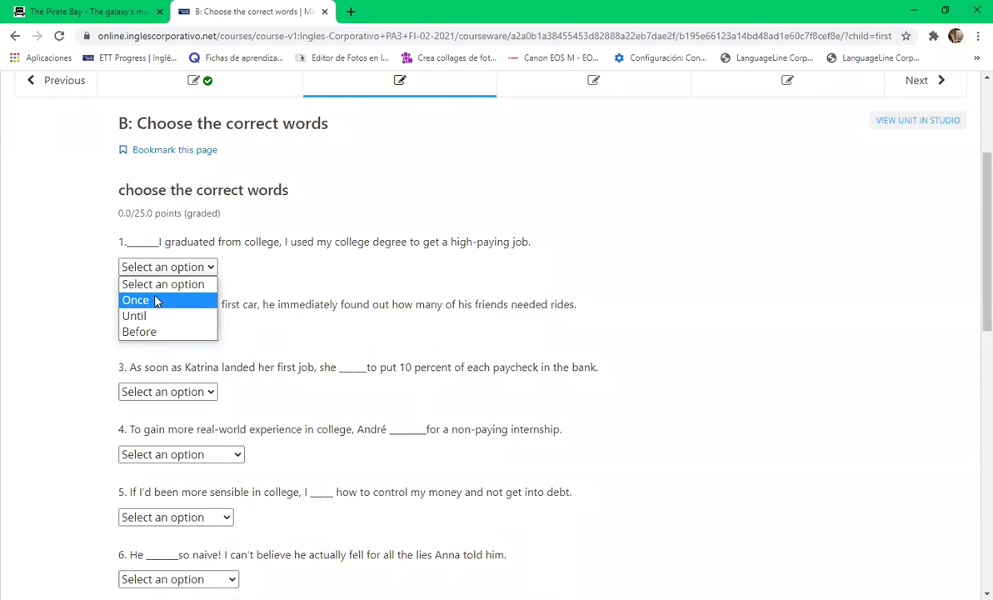
{"action": "left_click", "coordinate": [187, 299]}
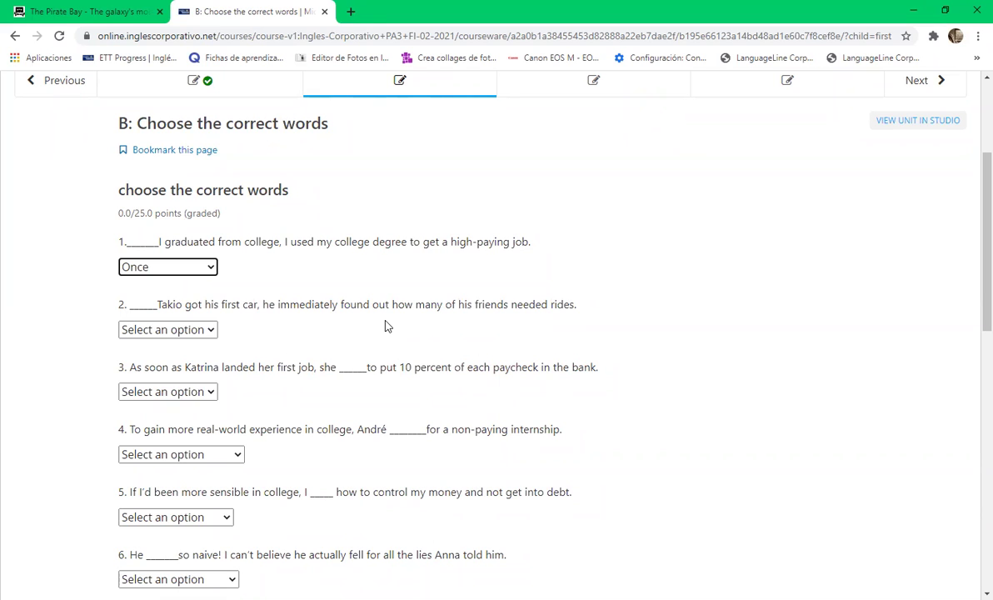
{"action": "left_click", "coordinate": [205, 333]}
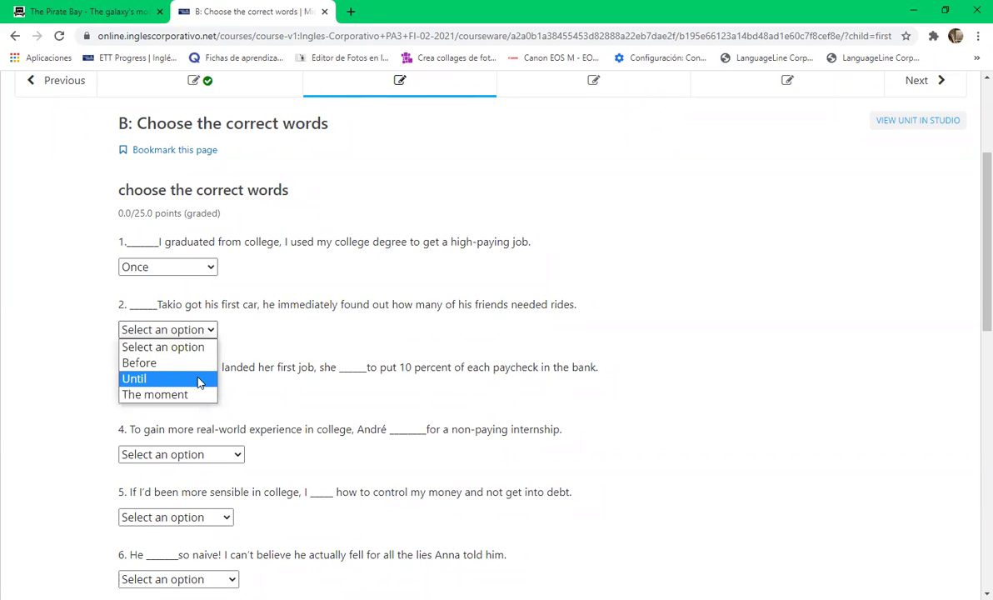
{"action": "left_click", "coordinate": [188, 398]}
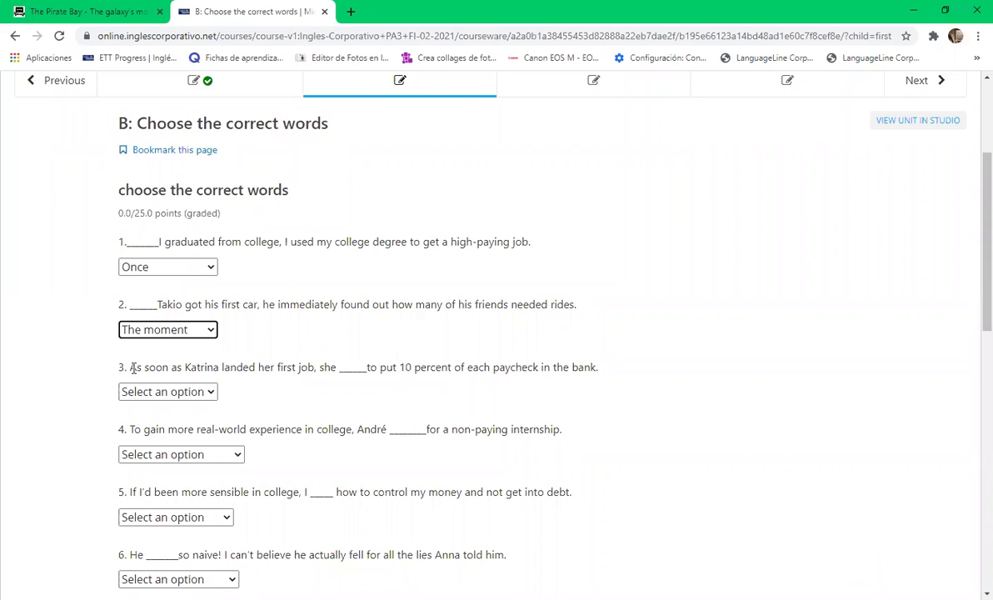
Highlight the parts of the question 3 sentence while reading it and answer it with "decided"
{"action": "left_click_drag", "start_coordinate": [127, 368], "coordinate": [338, 365]}
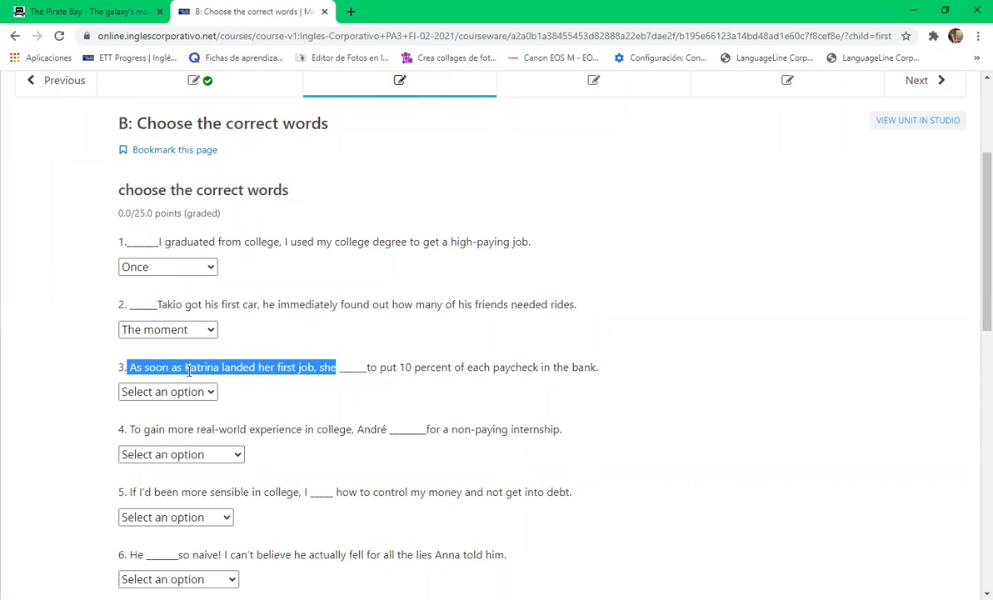
{"action": "left_click_drag", "start_coordinate": [339, 371], "coordinate": [365, 373]}
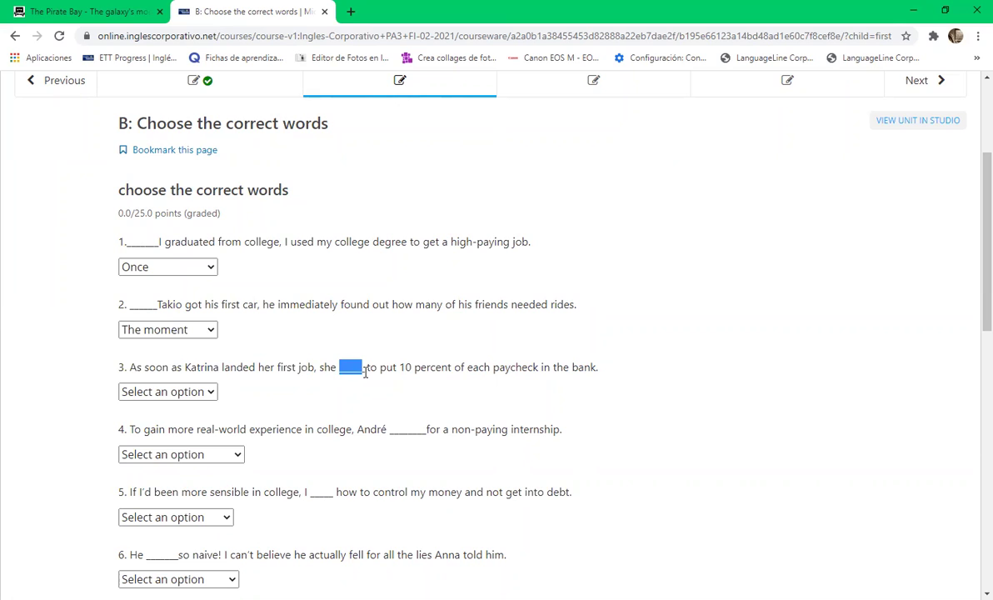
{"action": "left_click_drag", "start_coordinate": [367, 371], "coordinate": [399, 371]}
{"action": "left_click_drag", "start_coordinate": [512, 392], "coordinate": [611, 373]}
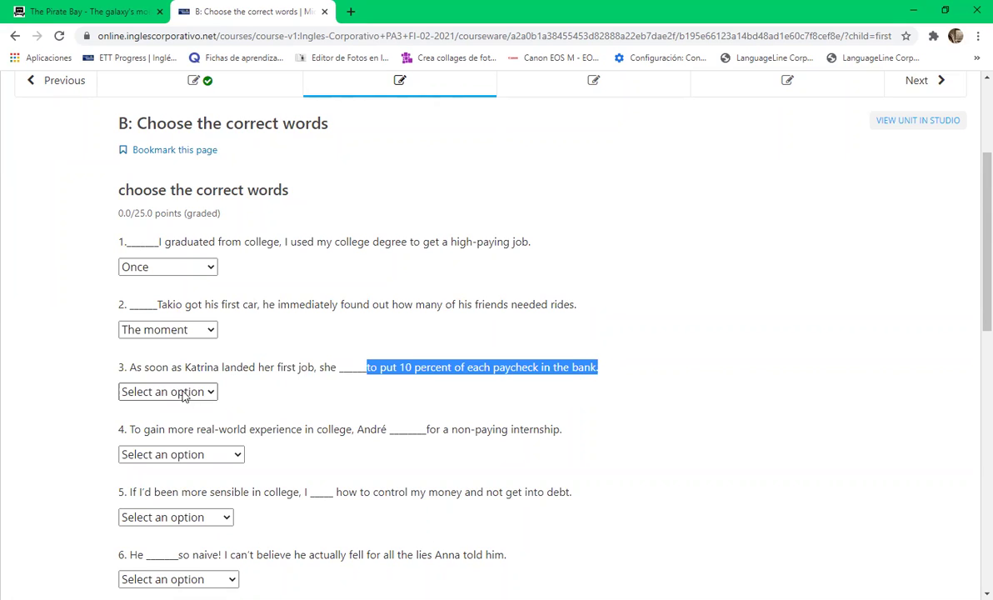
{"action": "left_click", "coordinate": [212, 396]}
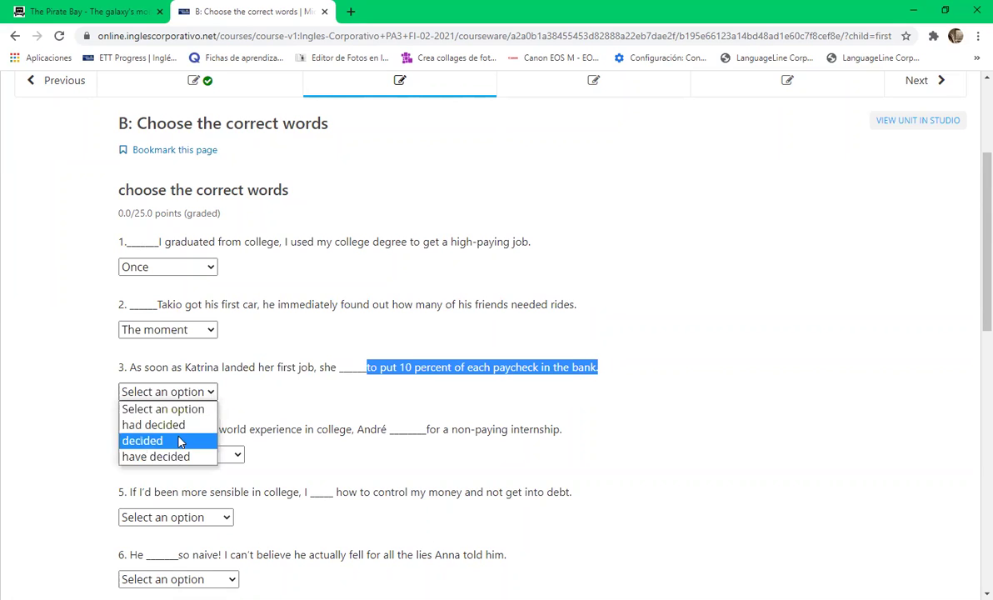
{"action": "left_click", "coordinate": [133, 440]}
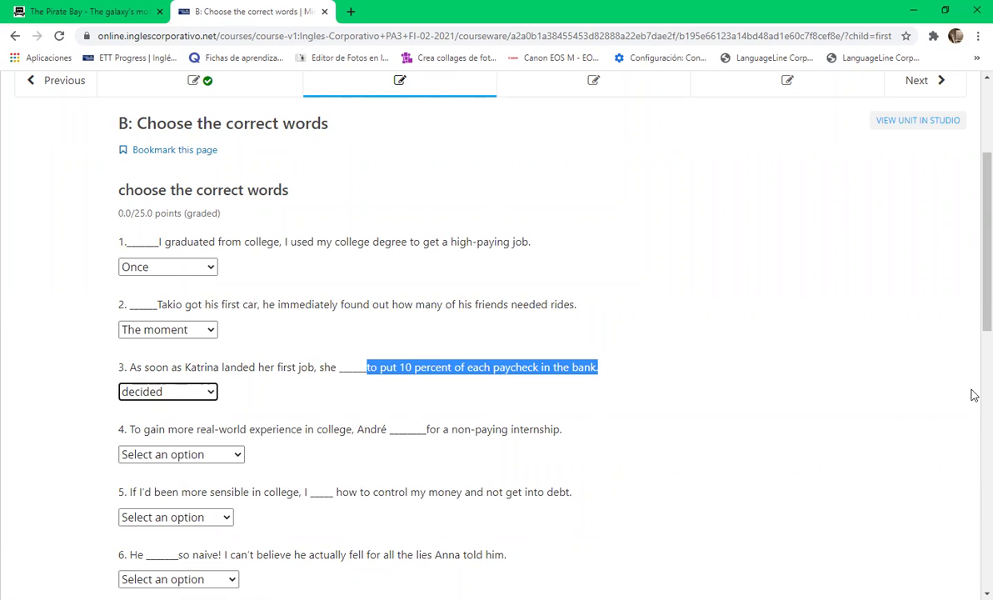
Answer question 4 about the non-paying internship with "should have applied"
{"action": "scroll", "coordinate": [492, 428], "scroll_direction": "down", "scroll_amount": 7}
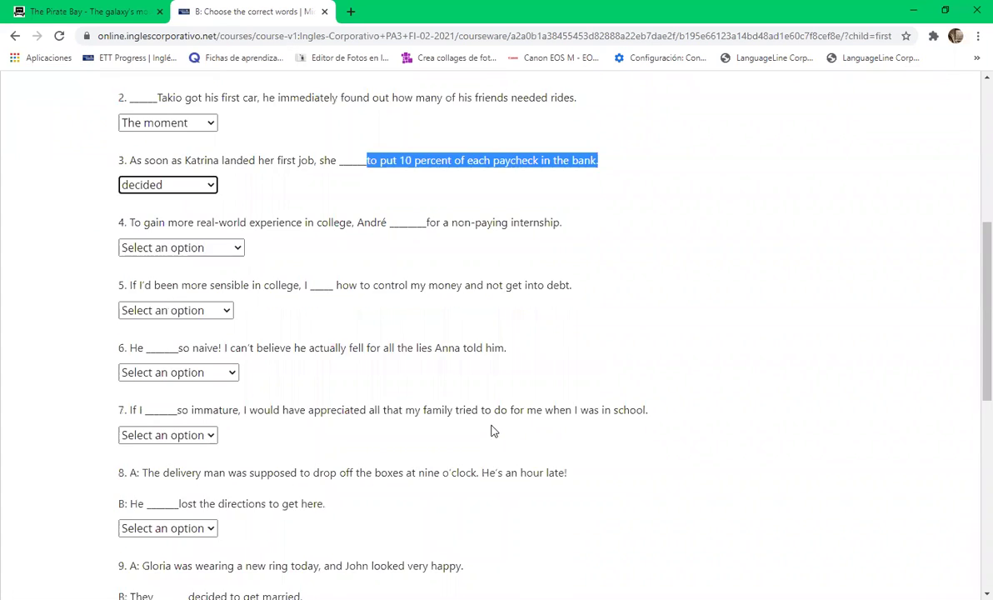
{"action": "scroll", "coordinate": [491, 434], "scroll_direction": "up", "scroll_amount": 7}
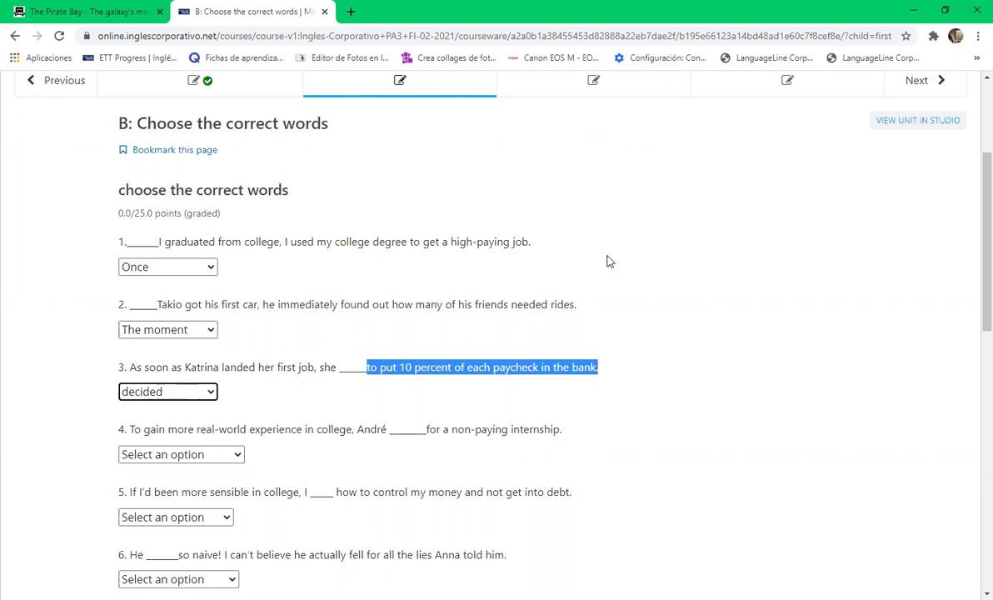
{"action": "left_click", "coordinate": [237, 458]}
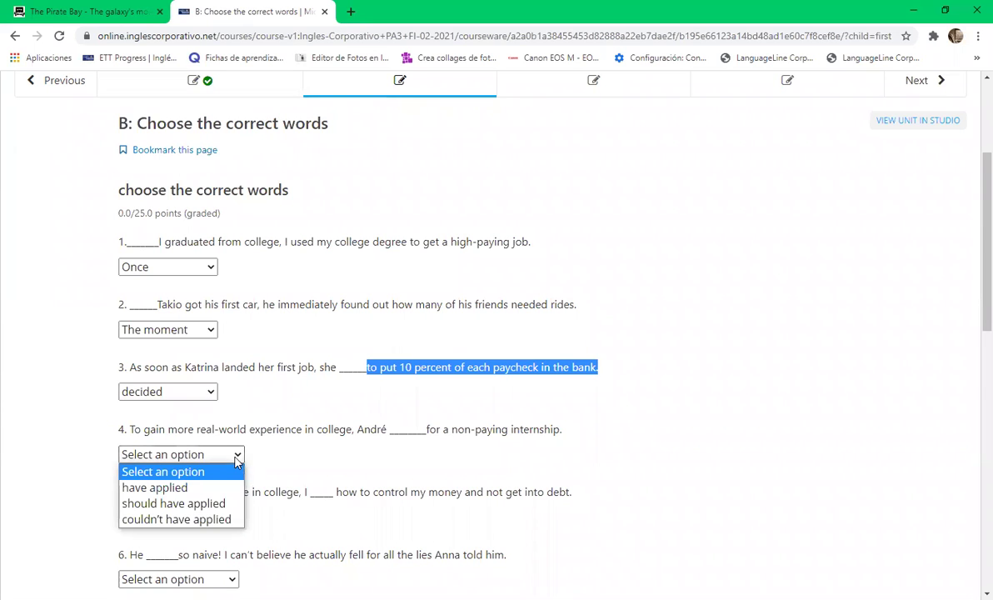
{"action": "left_click", "coordinate": [212, 506]}
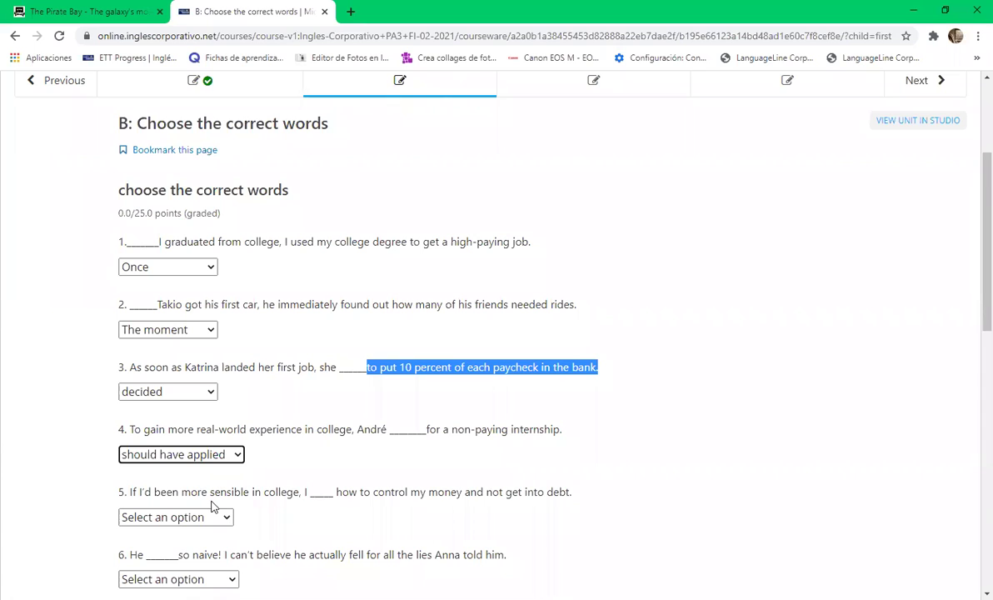
{"action": "scroll", "coordinate": [450, 470], "scroll_direction": "down", "scroll_amount": 3}
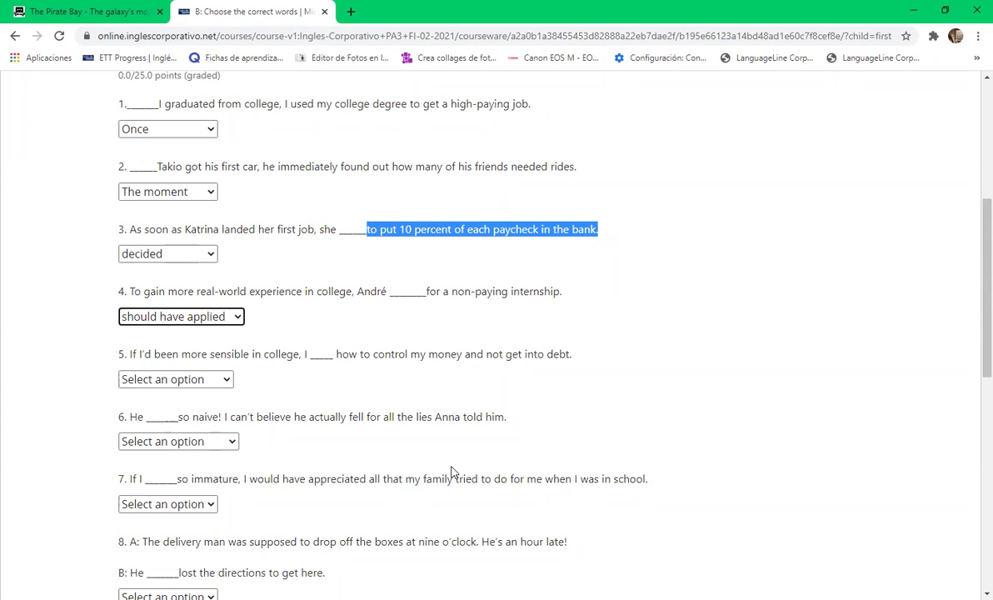
{"action": "left_click", "coordinate": [237, 318]}
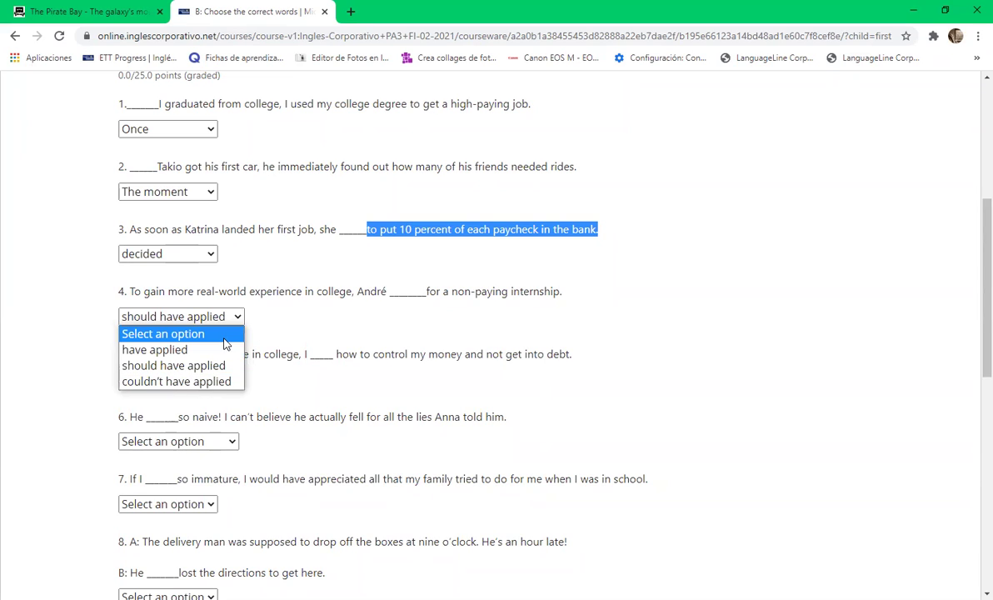
{"action": "left_click", "coordinate": [205, 367]}
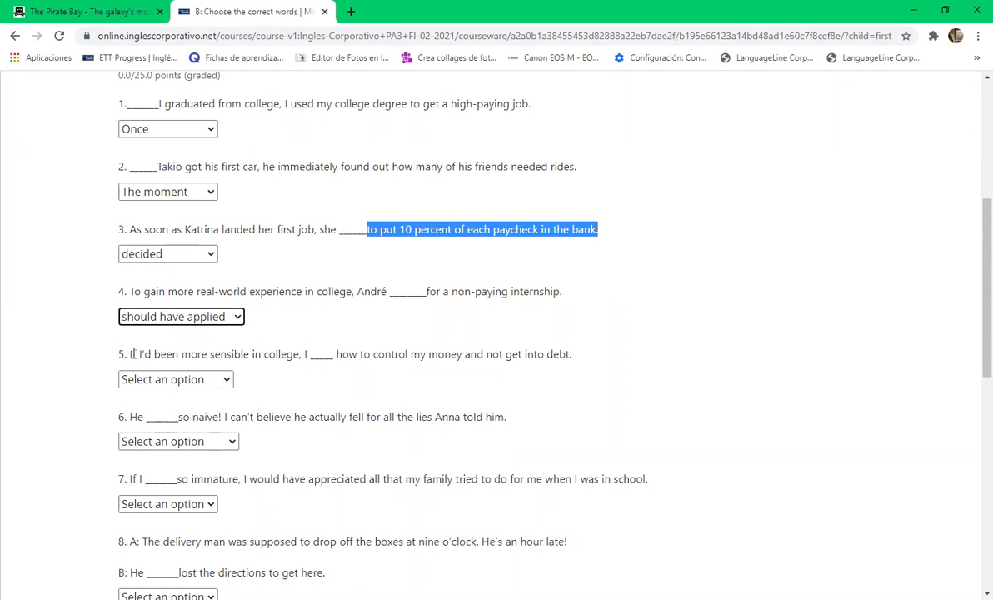
Answer question 5 about controlling money with "could have learned" and recheck its answer choices
{"action": "left_click", "coordinate": [223, 380]}
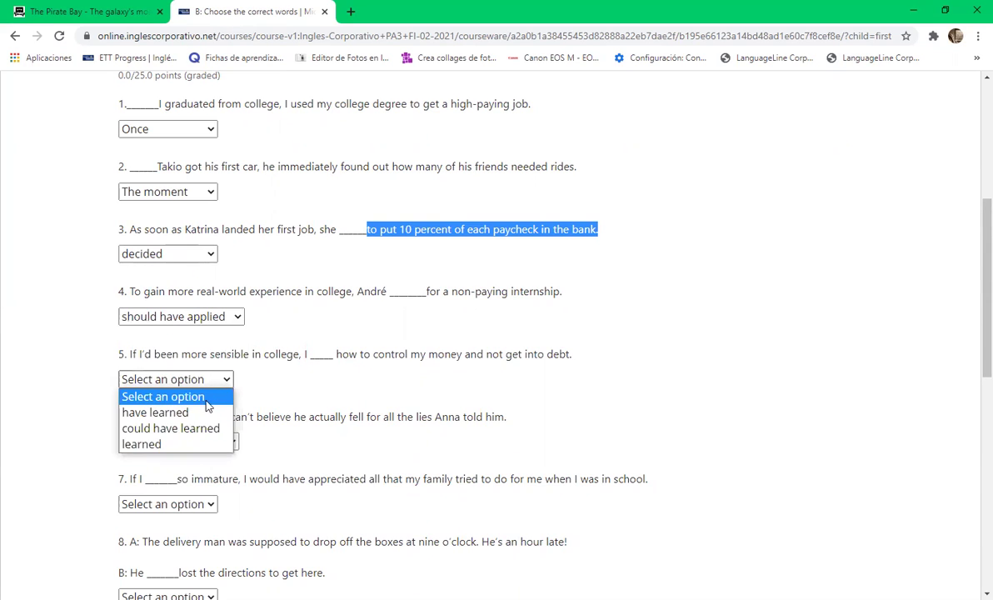
{"action": "left_click", "coordinate": [198, 428]}
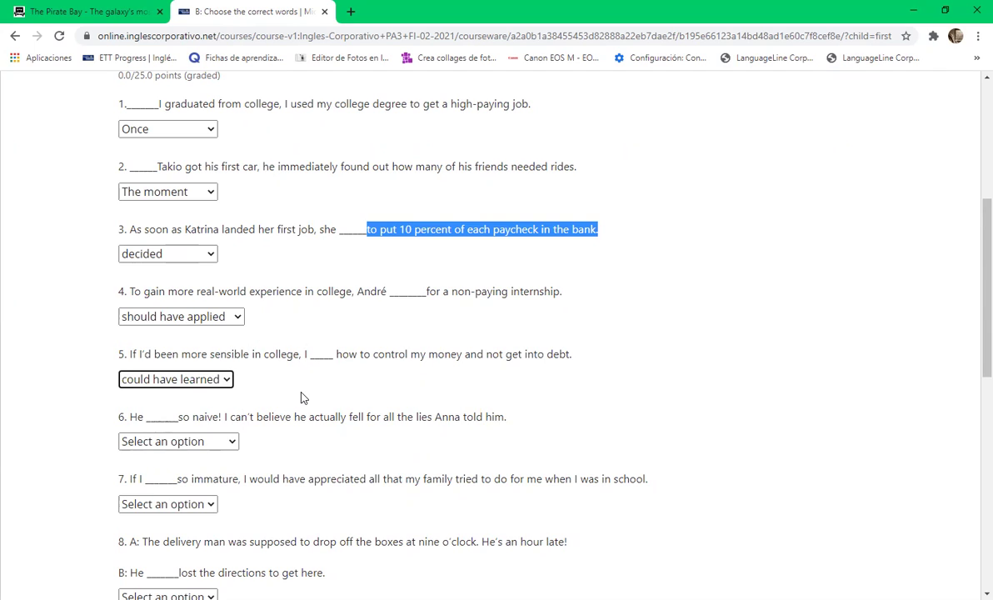
{"action": "left_click", "coordinate": [226, 380]}
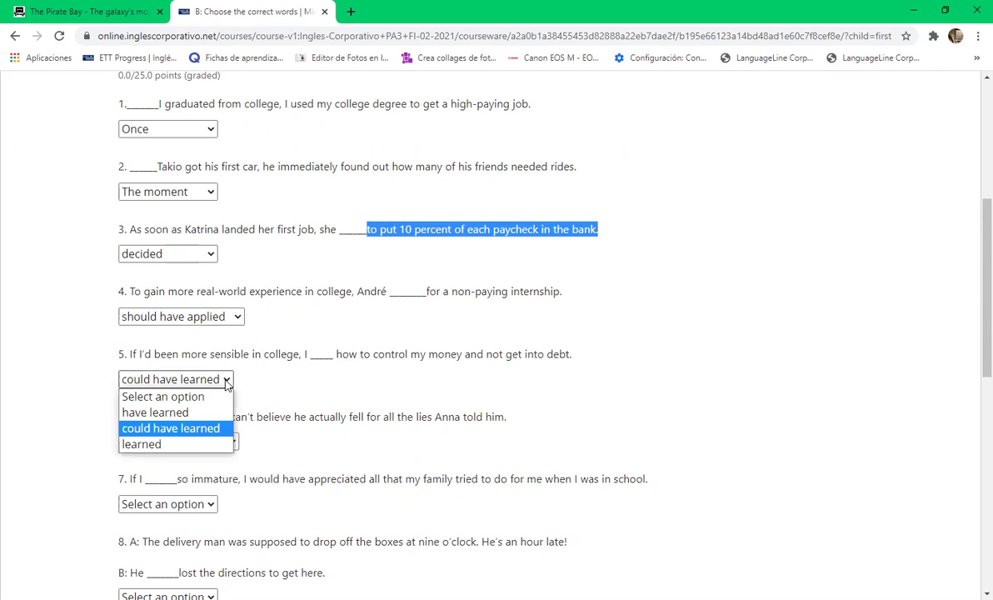
{"action": "left_click", "coordinate": [226, 381]}
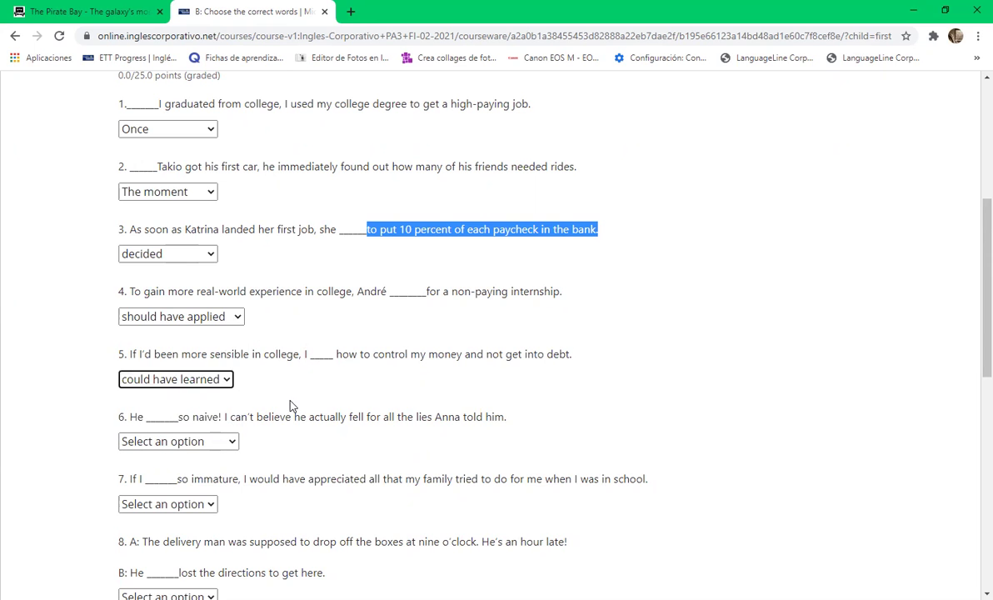
Answer question 6 with "shouldn't have" and question 7 with "hadn't been"
{"action": "scroll", "coordinate": [291, 406], "scroll_direction": "down", "scroll_amount": 2}
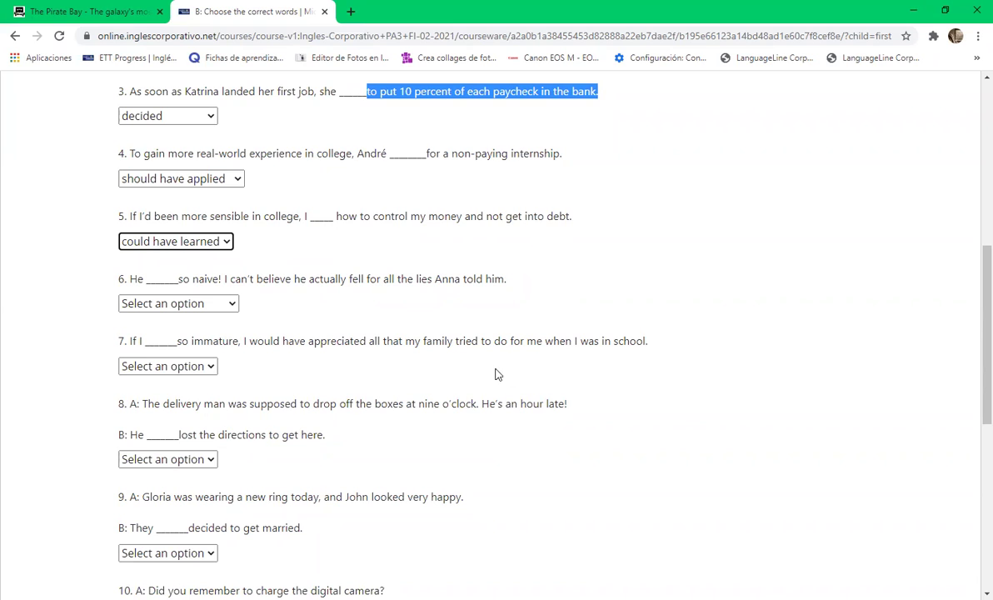
{"action": "left_click", "coordinate": [206, 306]}
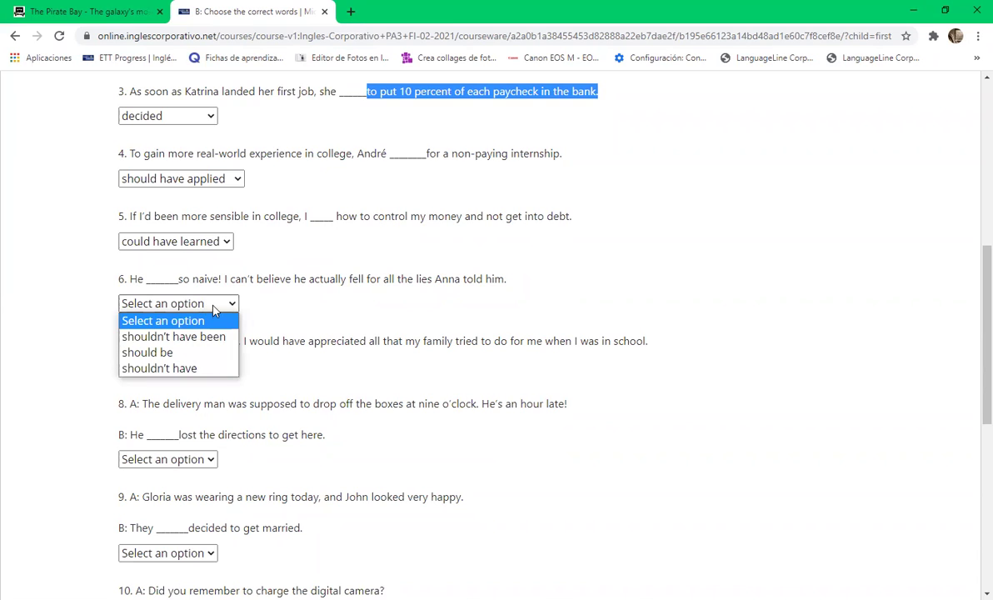
{"action": "left_click", "coordinate": [199, 369]}
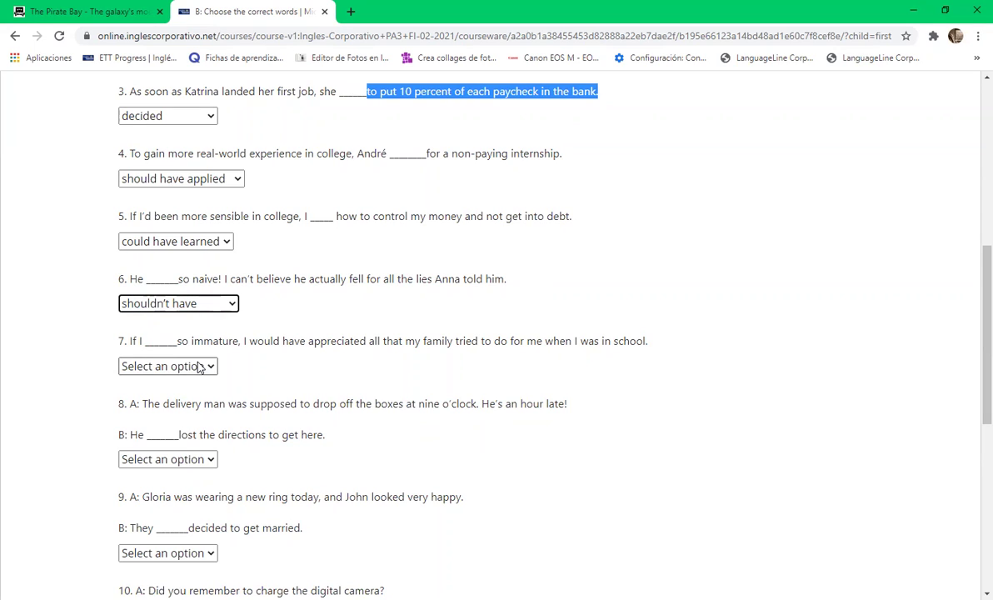
{"action": "left_click", "coordinate": [199, 367]}
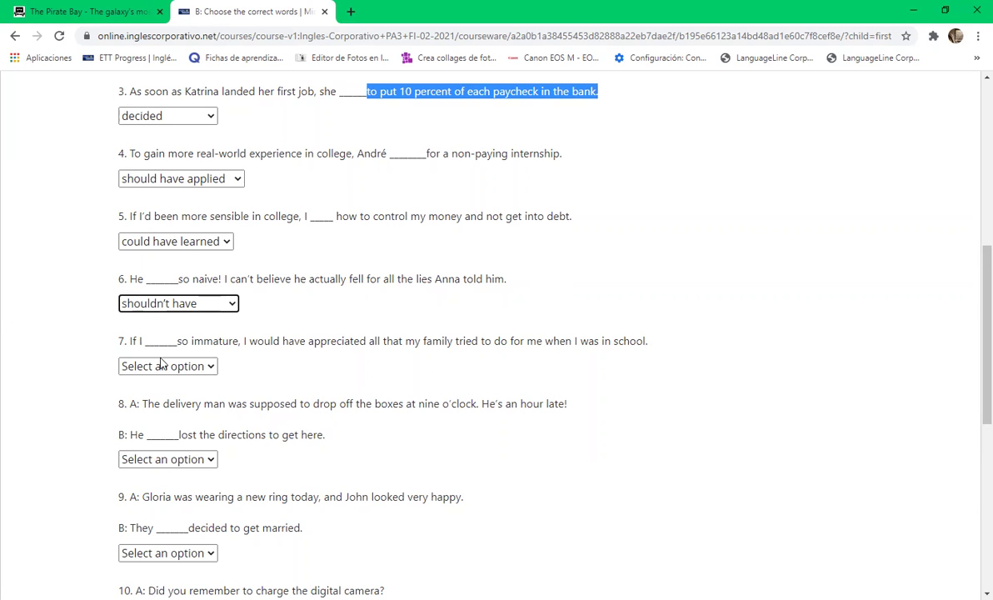
{"action": "left_click", "coordinate": [194, 367]}
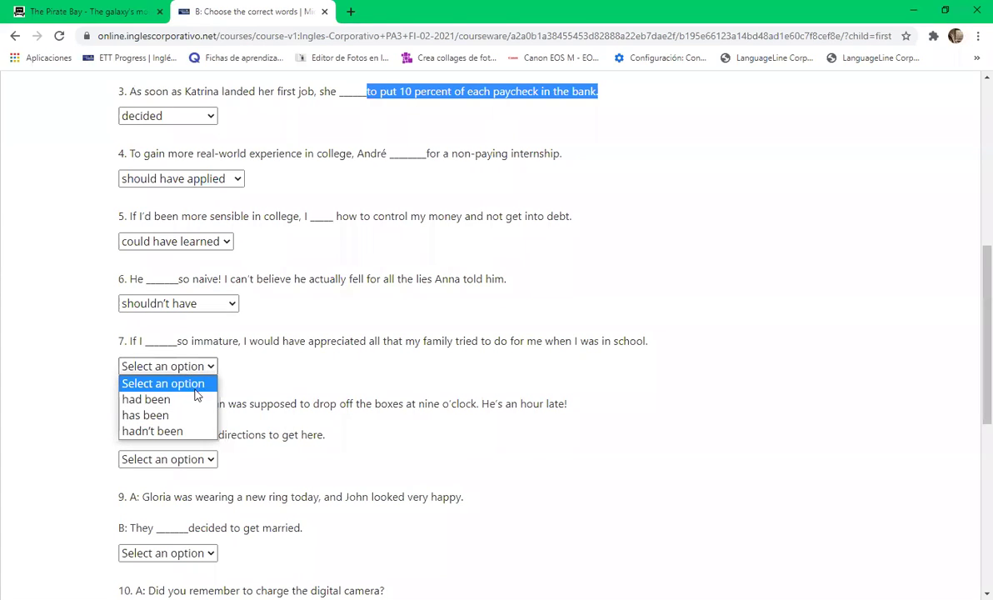
{"action": "left_click", "coordinate": [179, 430]}
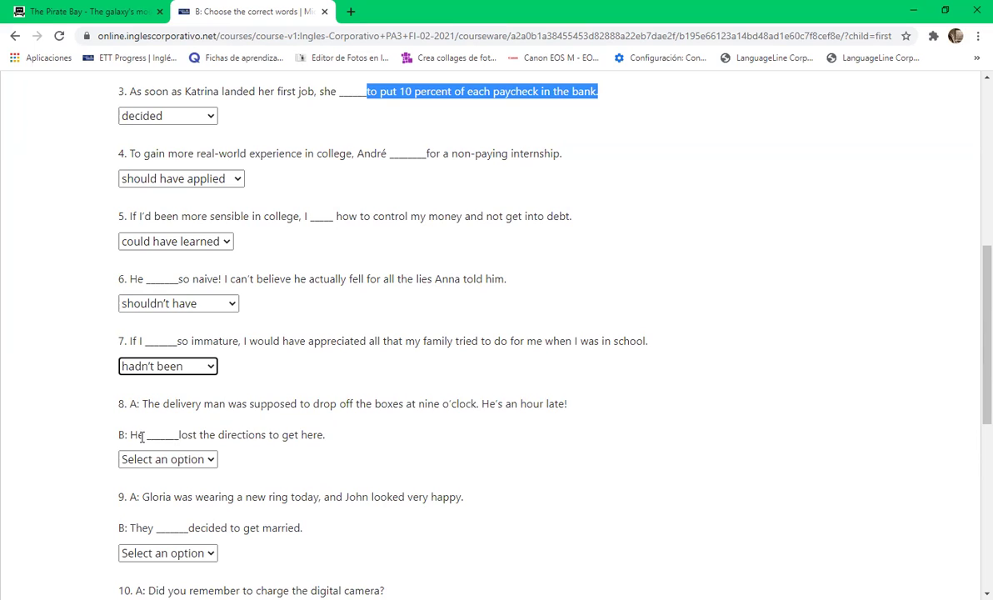
Answer question 8 about the late delivery man with "might have"
{"action": "left_click", "coordinate": [193, 459]}
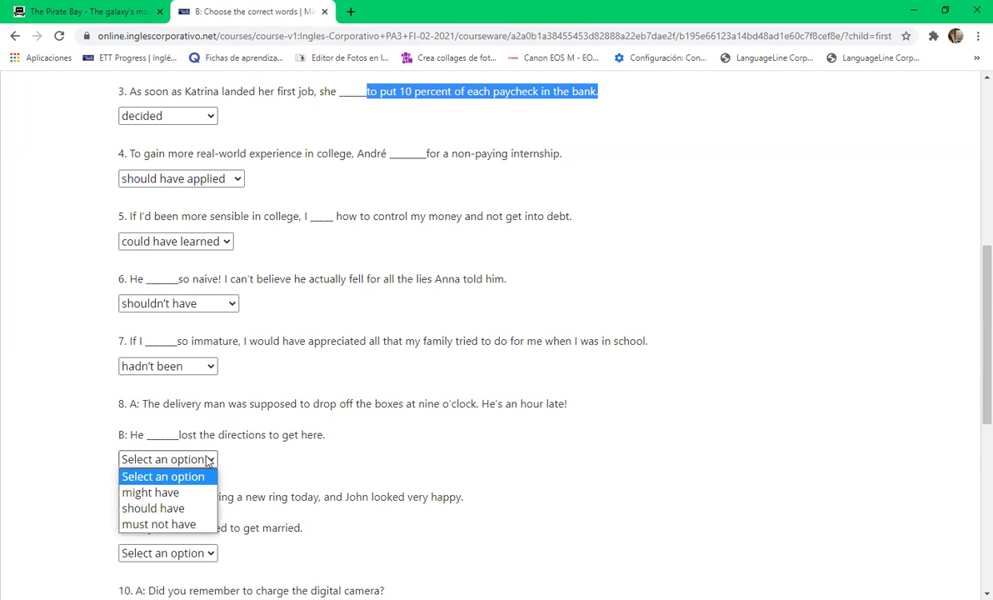
{"action": "left_click", "coordinate": [180, 498]}
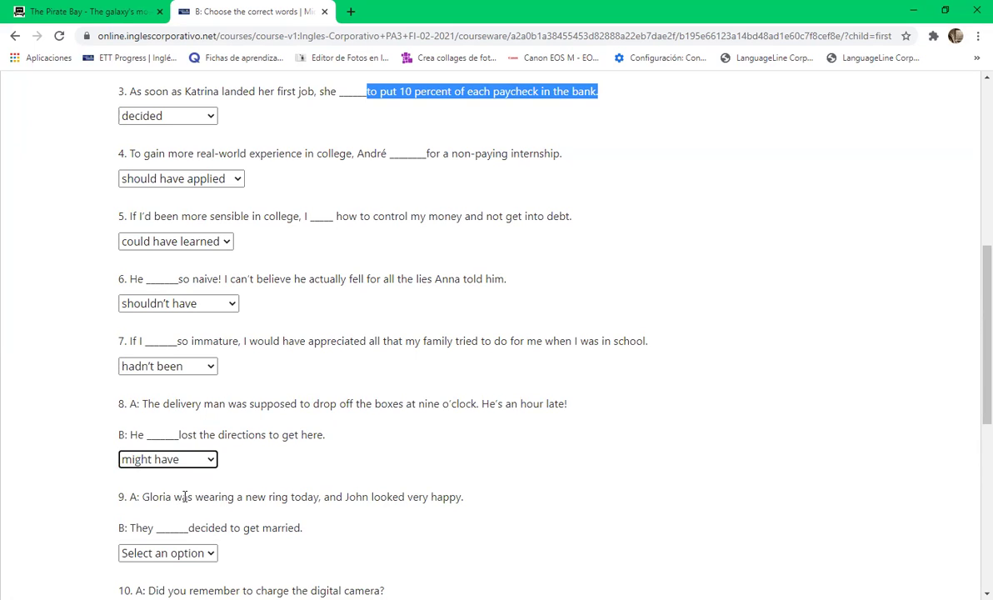
{"action": "left_click", "coordinate": [282, 423]}
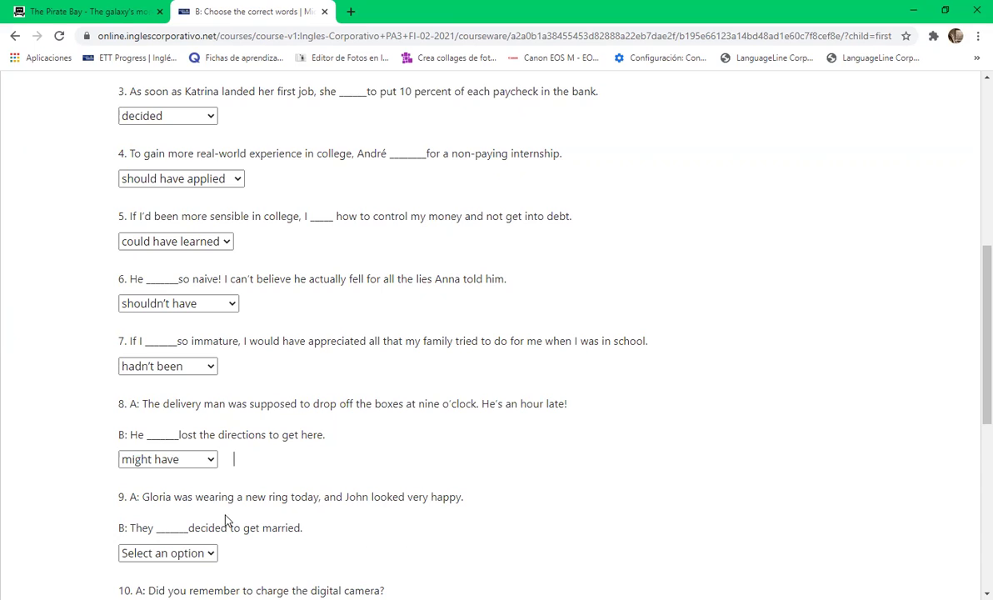
Check the choices for question 9 about the new ring and answer it with "must have"
{"action": "left_click", "coordinate": [212, 554]}
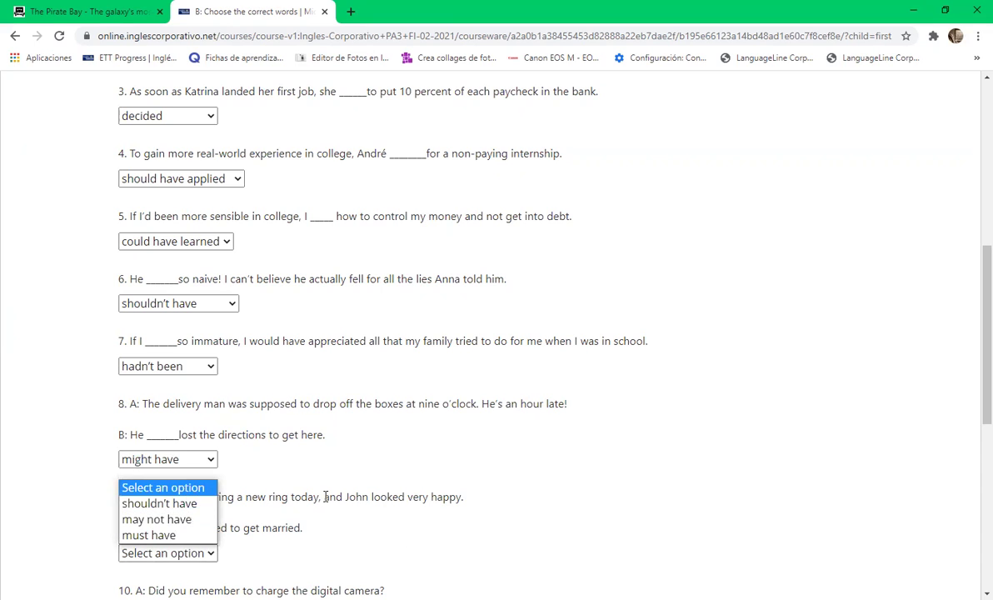
{"action": "left_click", "coordinate": [324, 550]}
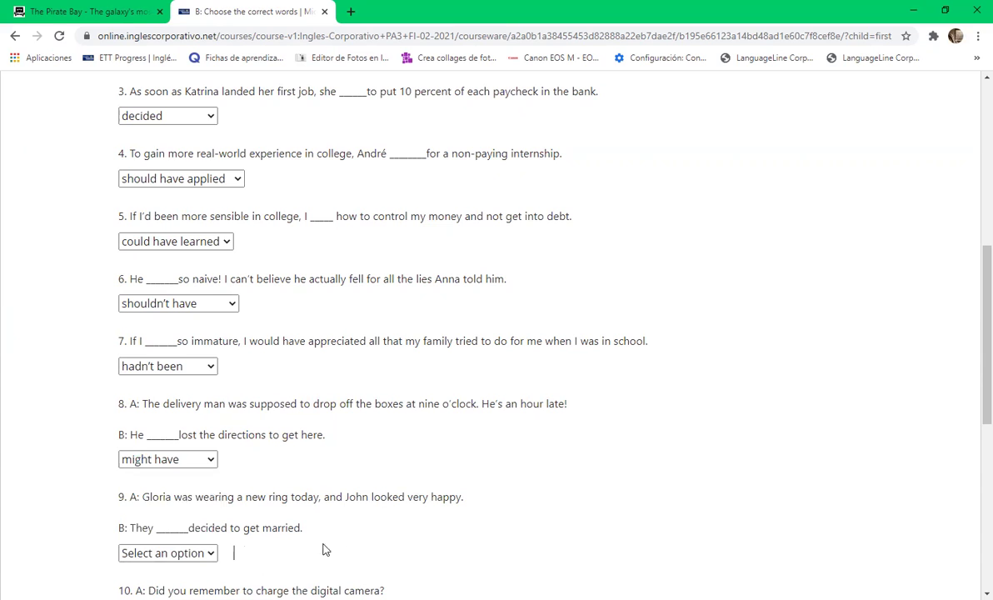
{"action": "left_click", "coordinate": [190, 554]}
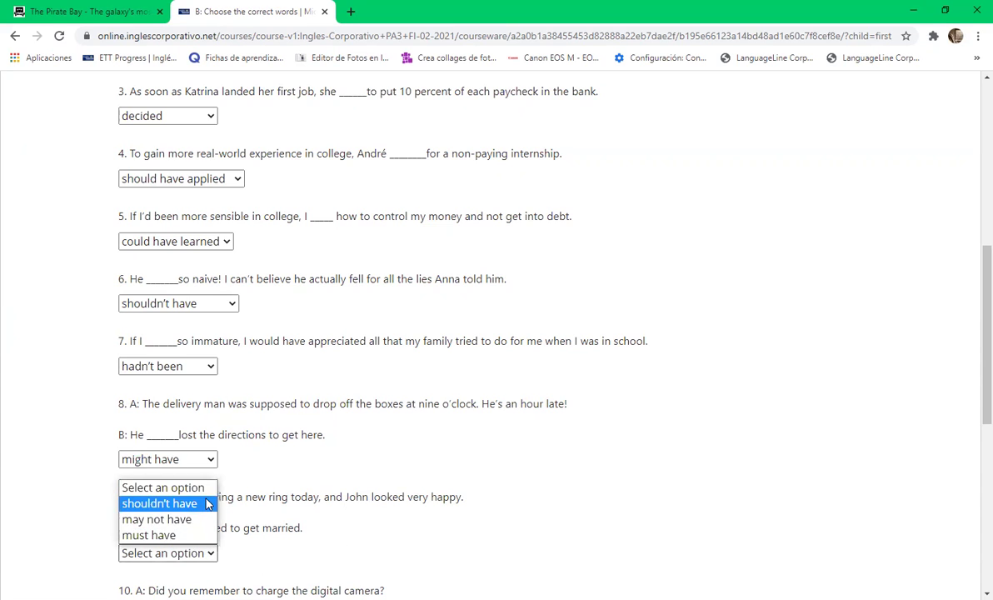
{"action": "left_click", "coordinate": [174, 535]}
Answer question 10 about charging the digital camera with "should have"
{"action": "scroll", "coordinate": [394, 534], "scroll_direction": "down", "scroll_amount": 2}
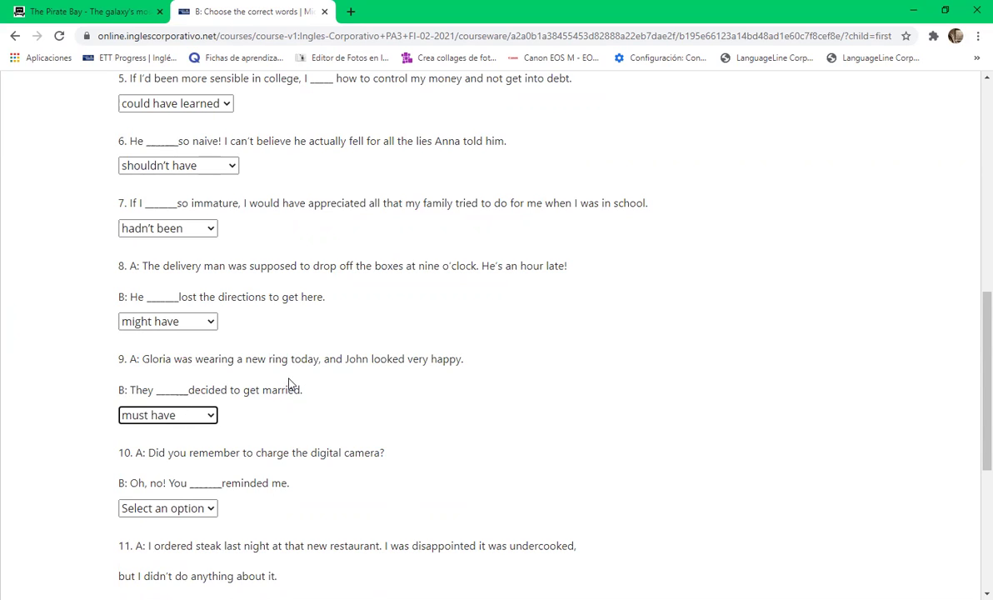
{"action": "left_click", "coordinate": [503, 468]}
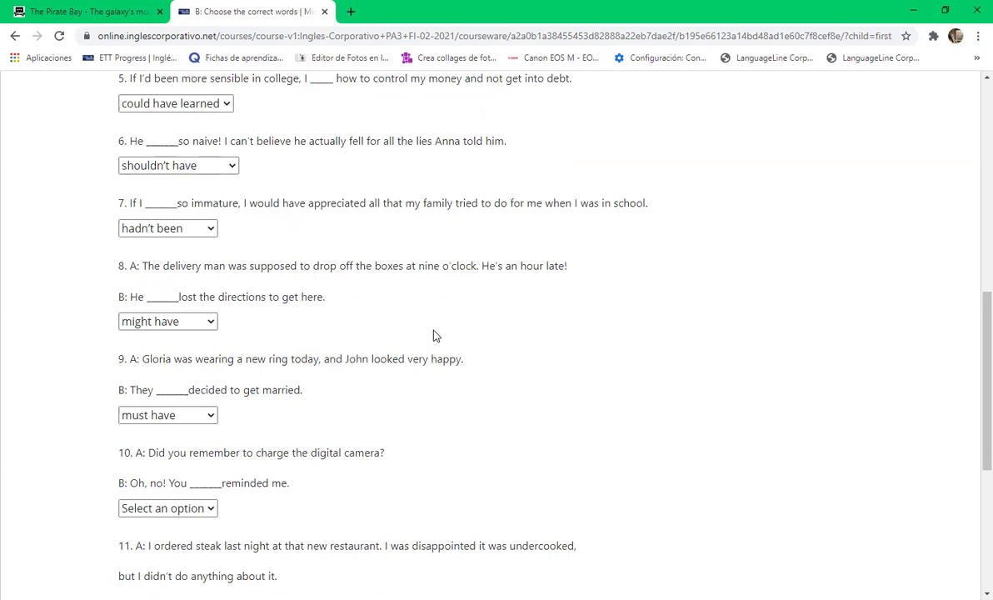
{"action": "scroll", "coordinate": [433, 339], "scroll_direction": "down", "scroll_amount": 4}
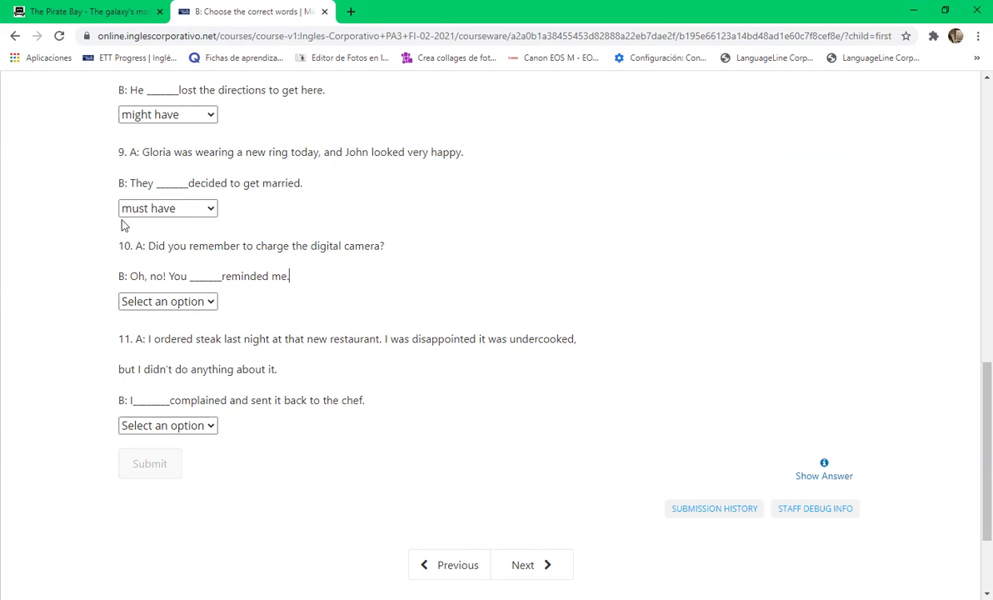
{"action": "left_click", "coordinate": [182, 301]}
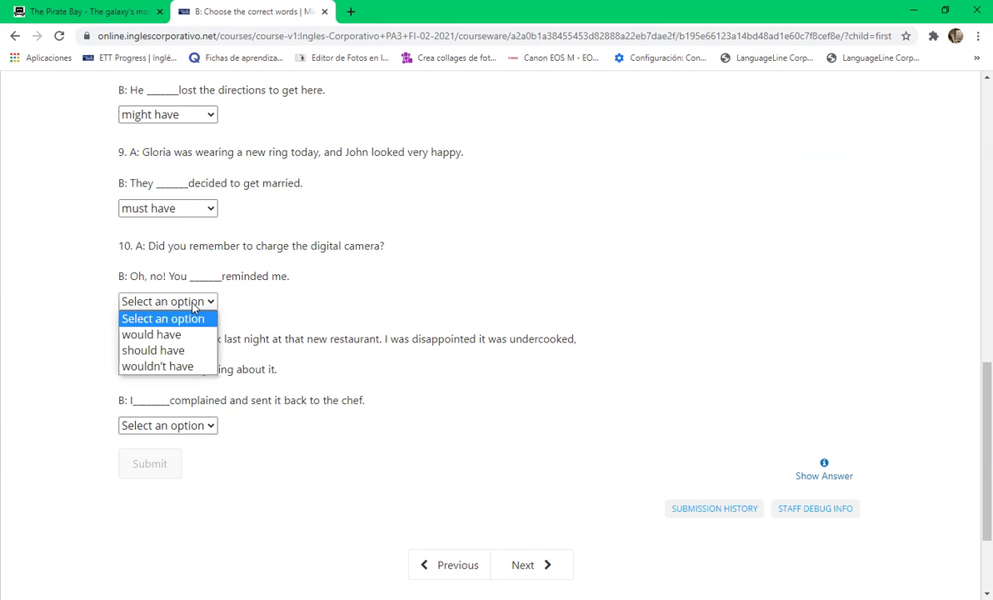
{"action": "left_click", "coordinate": [192, 352]}
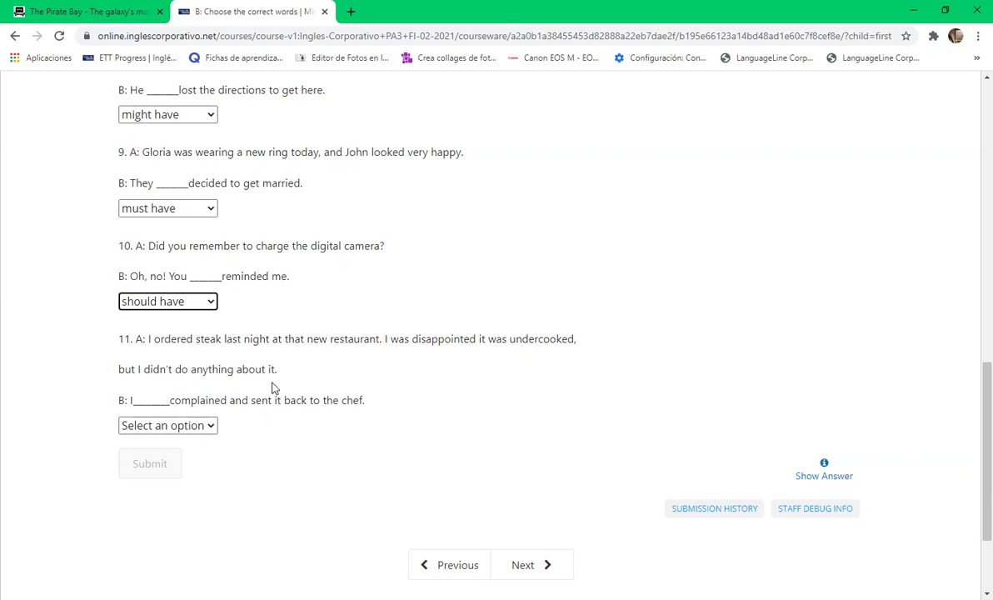
Answer question 11 about the undercooked steak with "should have" and submit the unit's answers
{"action": "left_click", "coordinate": [209, 426]}
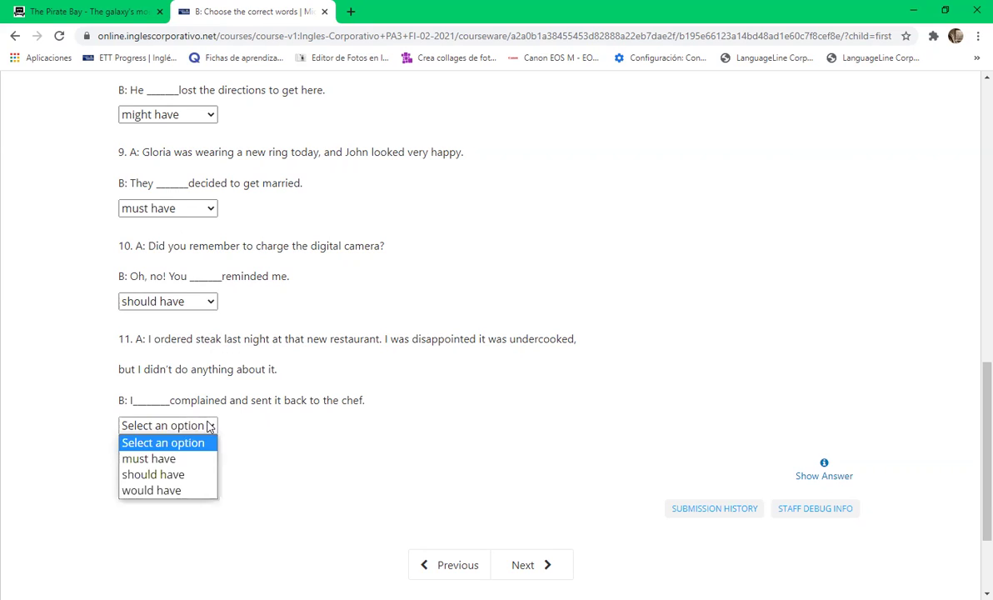
{"action": "left_click", "coordinate": [163, 477]}
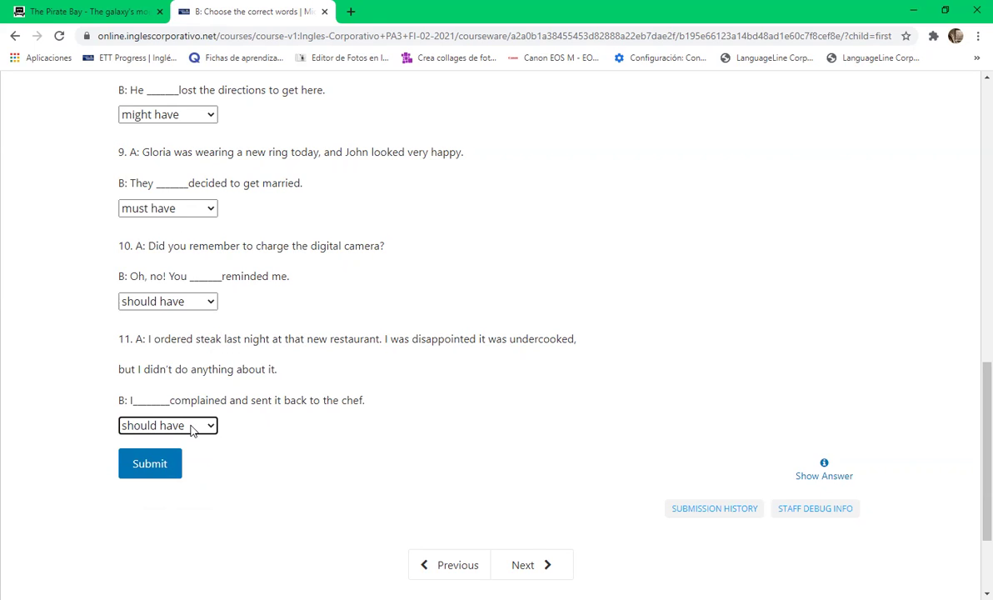
{"action": "left_click", "coordinate": [162, 465]}
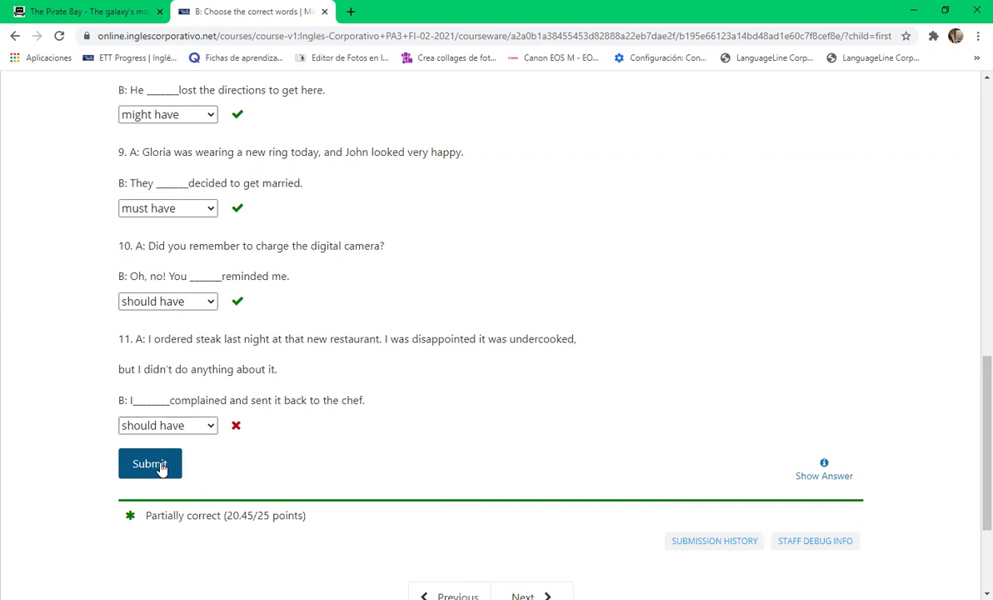
Change the answer to question 11 to "would have" and look over the graded questions
{"action": "left_click", "coordinate": [209, 430]}
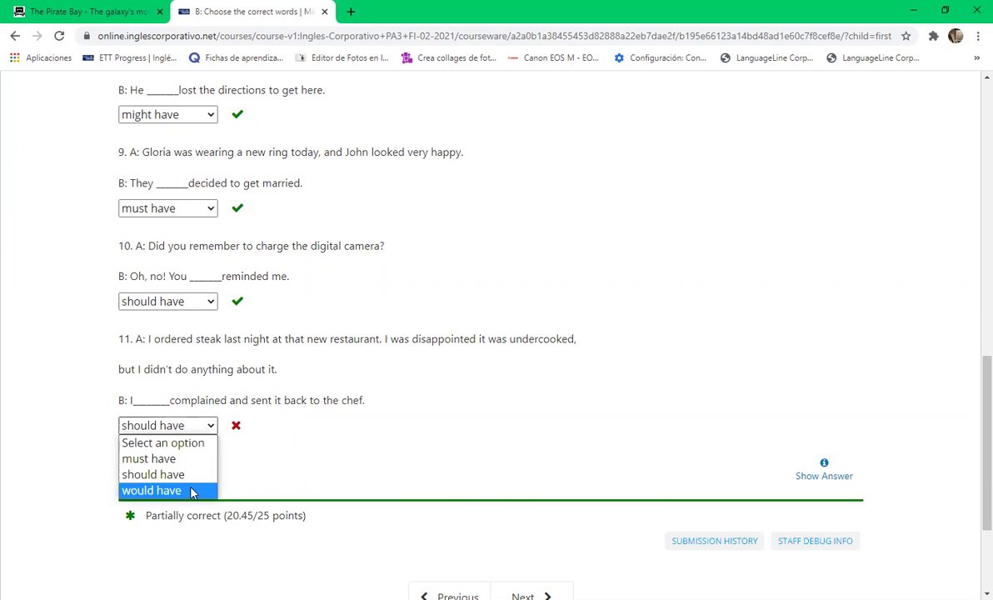
{"action": "left_click", "coordinate": [192, 490]}
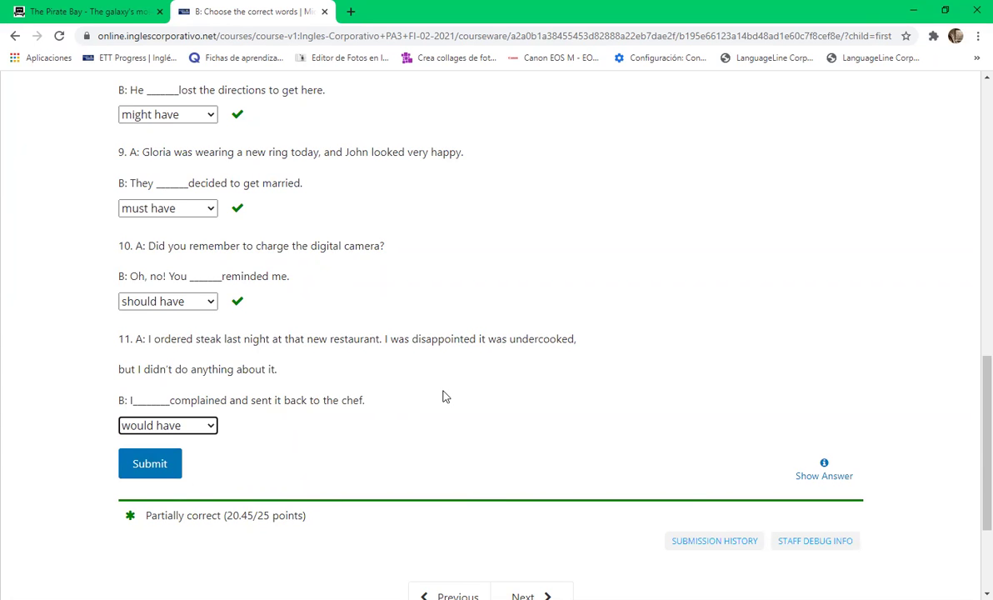
{"action": "scroll", "coordinate": [444, 396], "scroll_direction": "up", "scroll_amount": 3}
{"action": "scroll", "coordinate": [444, 397], "scroll_direction": "down", "scroll_amount": 5}
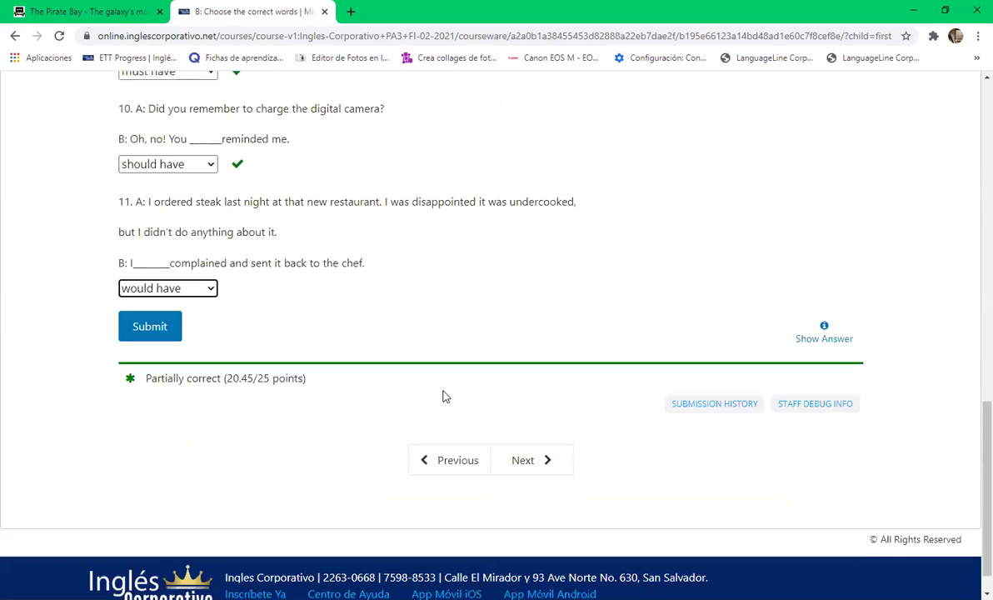
{"action": "scroll", "coordinate": [444, 397], "scroll_direction": "down", "scroll_amount": 1}
{"action": "scroll", "coordinate": [444, 397], "scroll_direction": "up", "scroll_amount": 2}
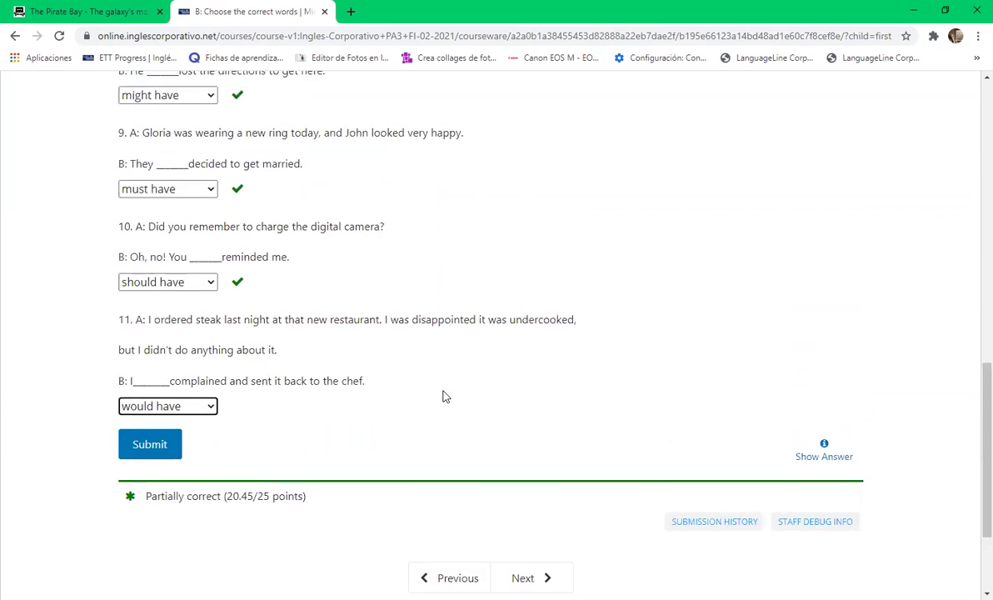
{"action": "scroll", "coordinate": [444, 397], "scroll_direction": "up", "scroll_amount": 1}
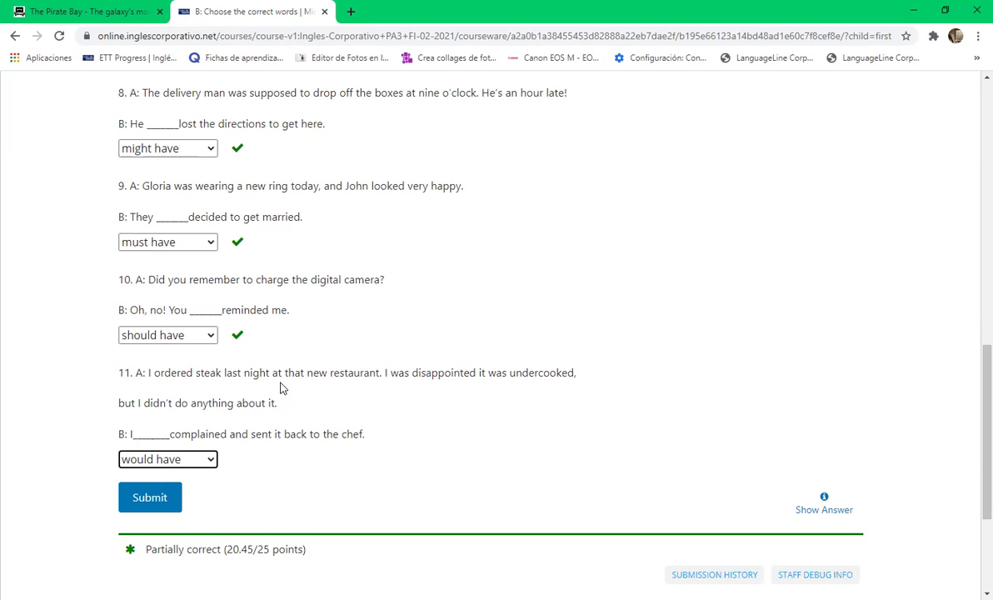
{"action": "scroll", "coordinate": [282, 384], "scroll_direction": "down", "scroll_amount": 1}
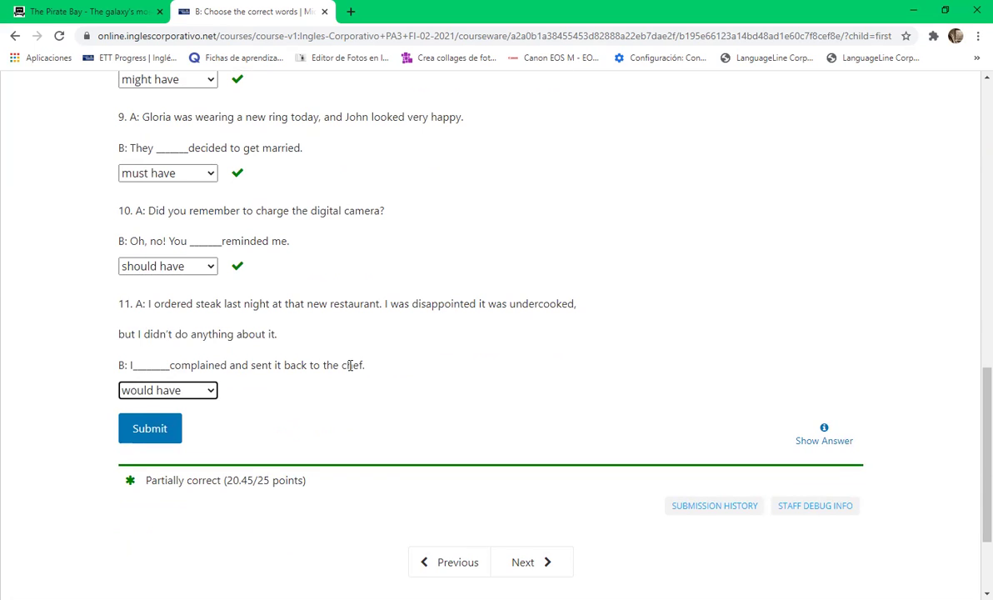
Go to the "C: Complete the sentences" unit and read its Part I instructions and word list
{"action": "left_click", "coordinate": [534, 564]}
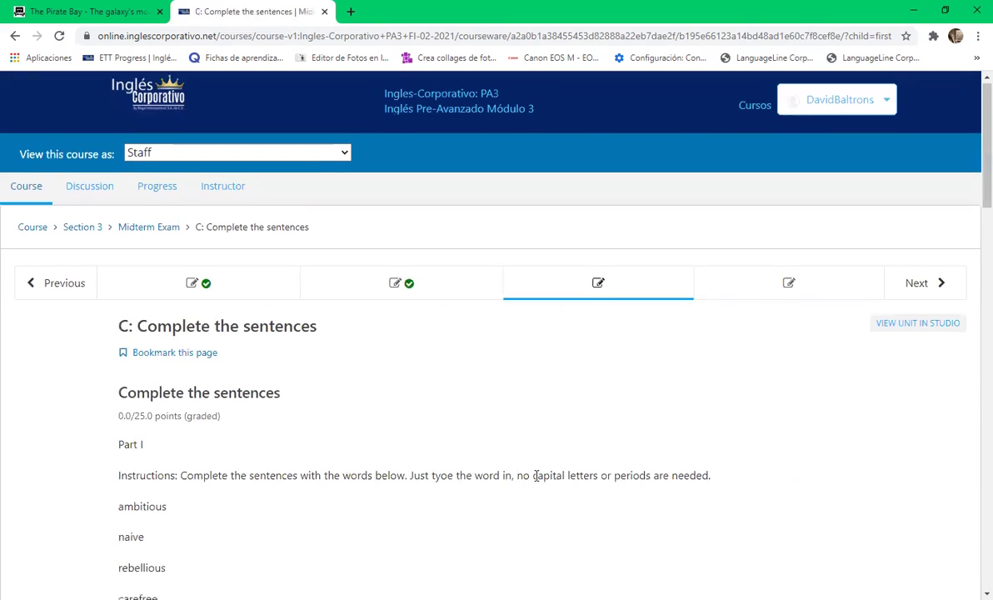
{"action": "scroll", "coordinate": [537, 475], "scroll_direction": "down", "scroll_amount": 2}
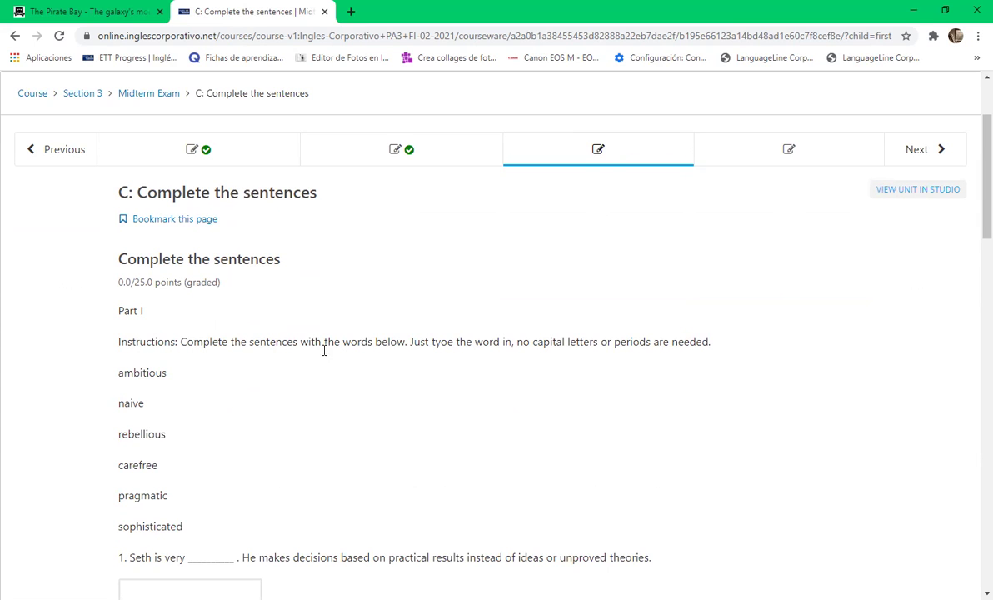
{"action": "scroll", "coordinate": [423, 370], "scroll_direction": "up", "scroll_amount": 1}
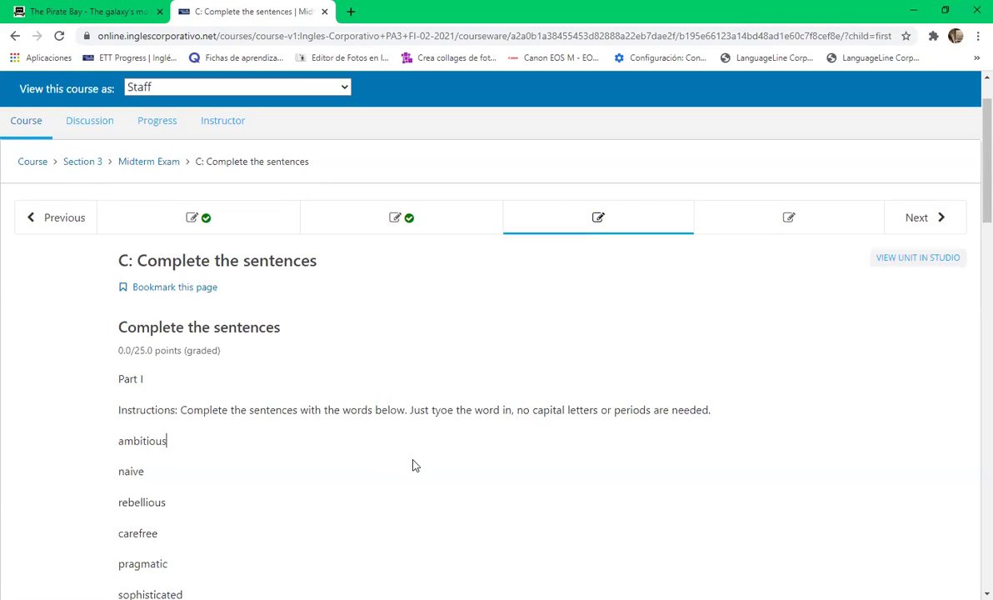
{"action": "scroll", "coordinate": [413, 464], "scroll_direction": "down", "scroll_amount": 3}
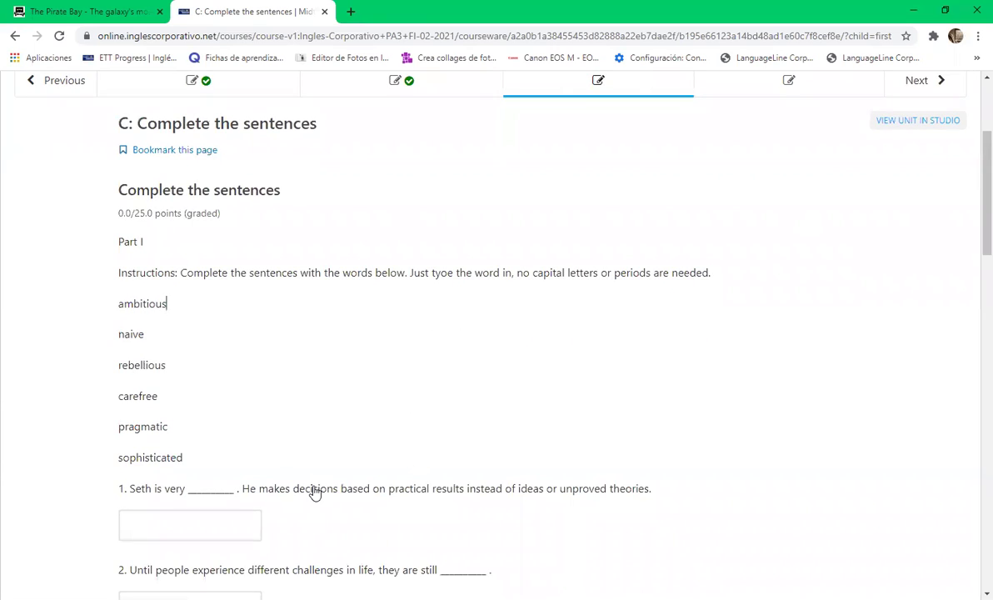
{"action": "scroll", "coordinate": [288, 490], "scroll_direction": "down", "scroll_amount": 2}
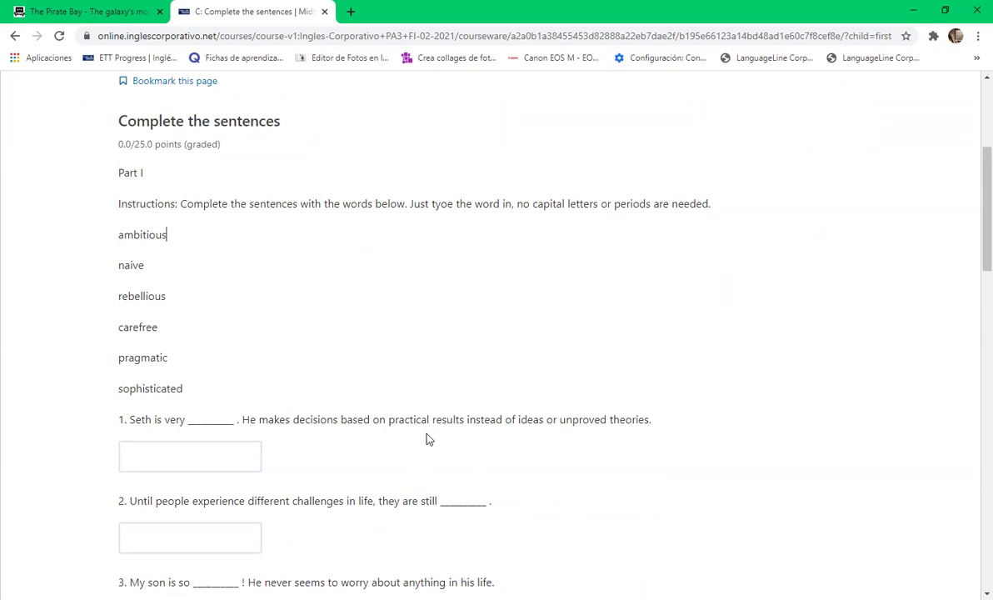
Complete sentence 1 about practical decisions with "pragmatic" and sentence 2 about life's challenges with "naive"
{"action": "left_click", "coordinate": [202, 423]}
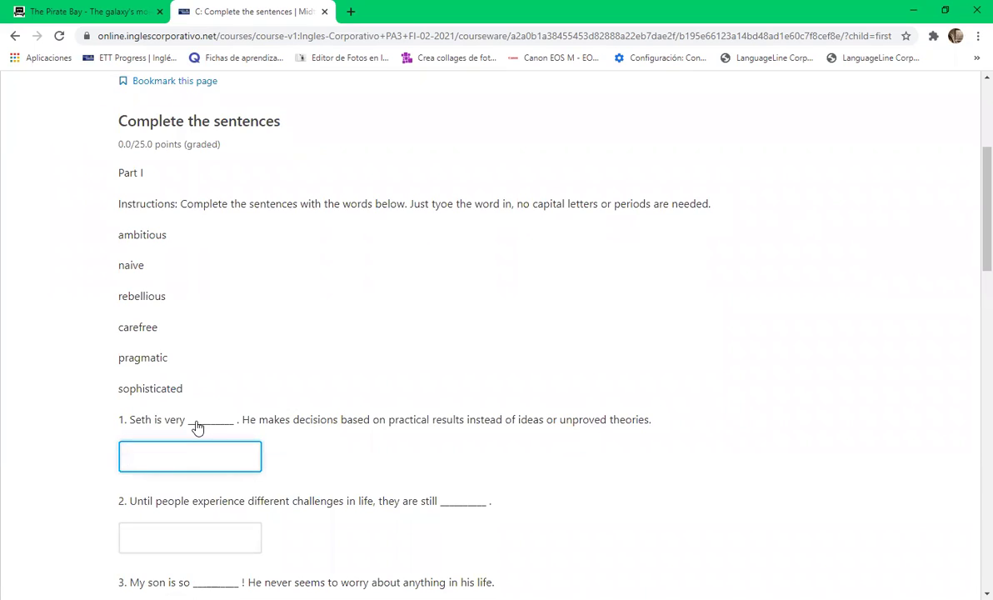
{"action": "type", "text": "pragmatic"}
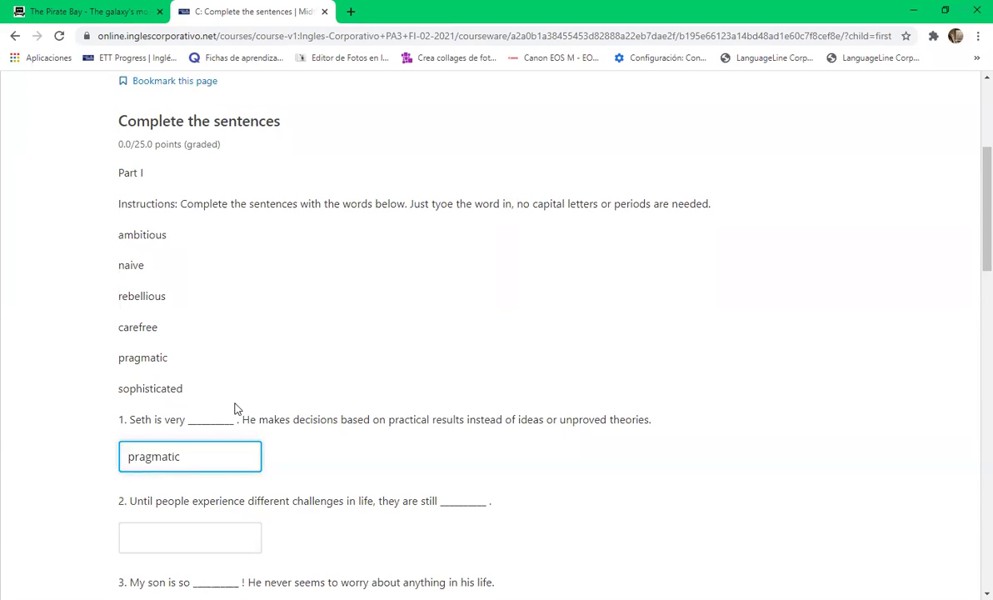
{"action": "left_click", "coordinate": [76, 484]}
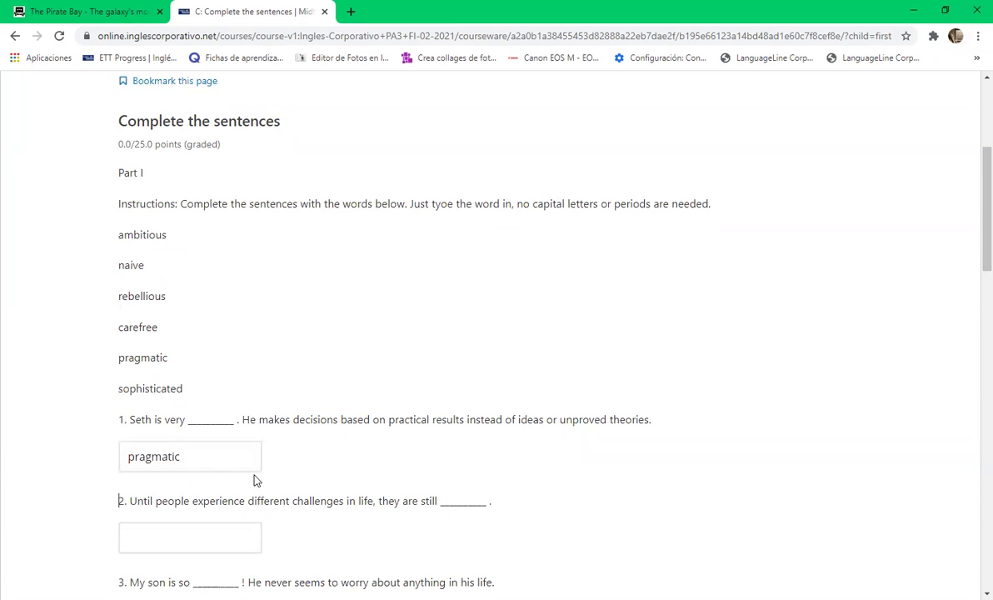
{"action": "left_click", "coordinate": [458, 502]}
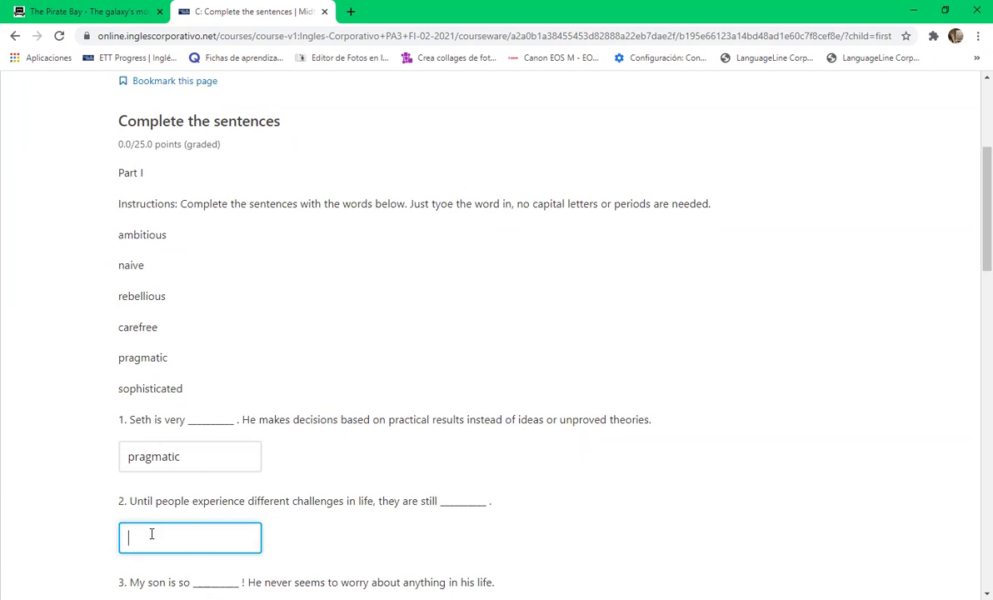
{"action": "type", "text": "naive"}
{"action": "key", "text": "Tab"}
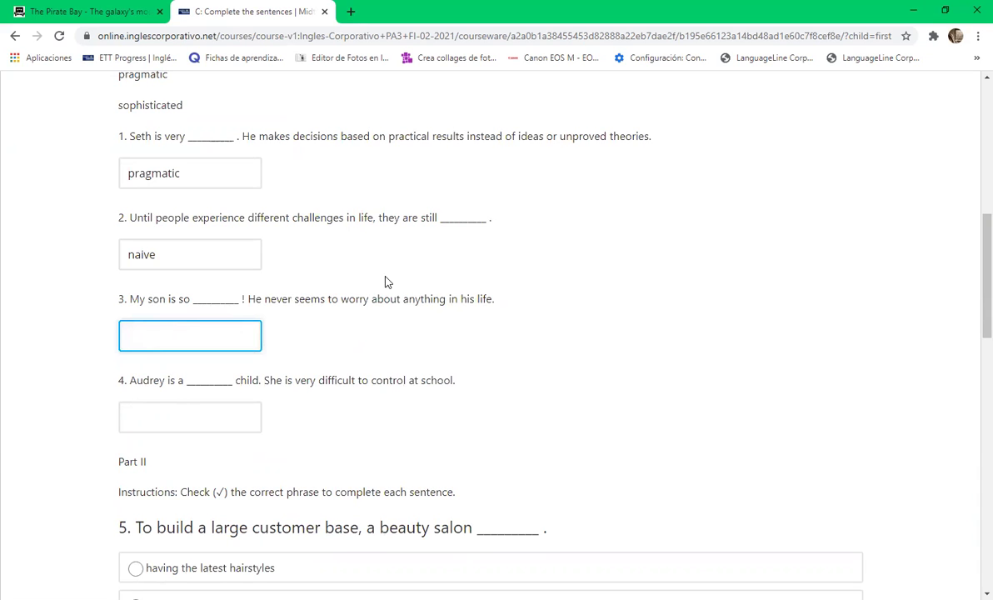
Complete sentence 3 about the son who never worries with "carefree"
{"action": "scroll", "coordinate": [351, 354], "scroll_direction": "down", "scroll_amount": 1}
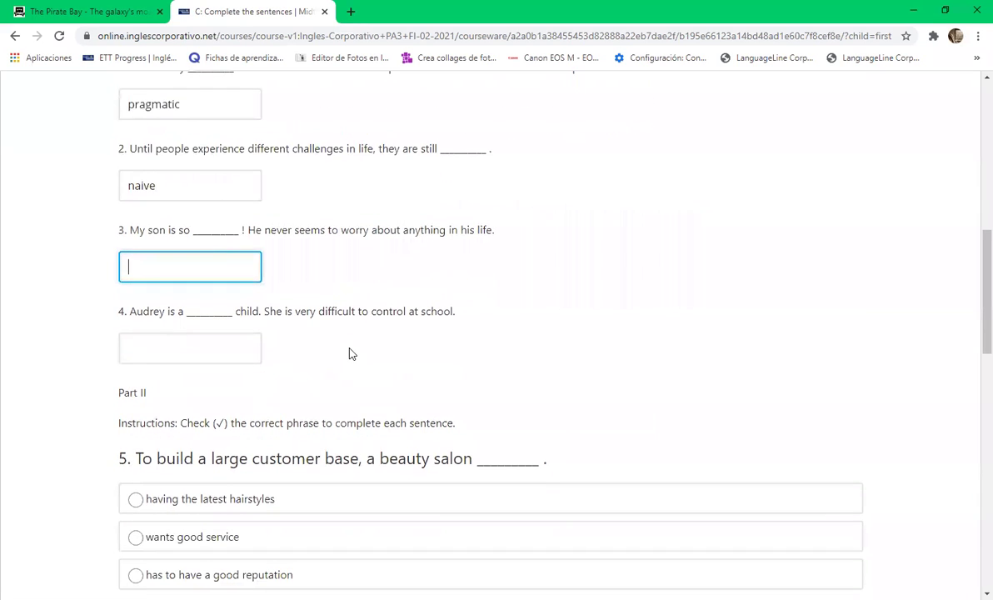
{"action": "scroll", "coordinate": [341, 342], "scroll_direction": "up", "scroll_amount": 3}
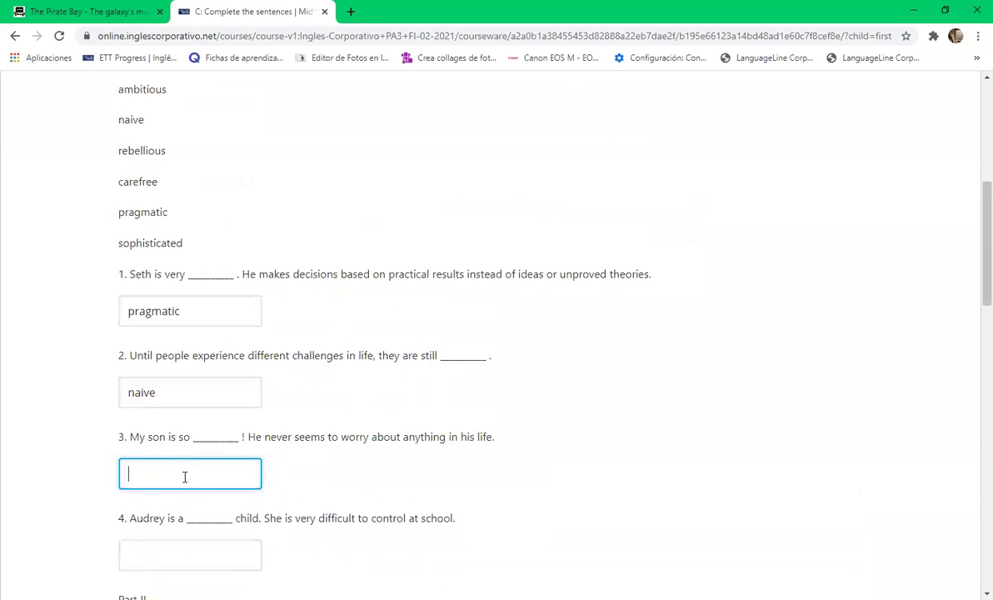
{"action": "type", "text": "carefree"}
Complete sentence 4 about the child who is difficult to control with "rebellious" from the word list
{"action": "left_click", "coordinate": [233, 561]}
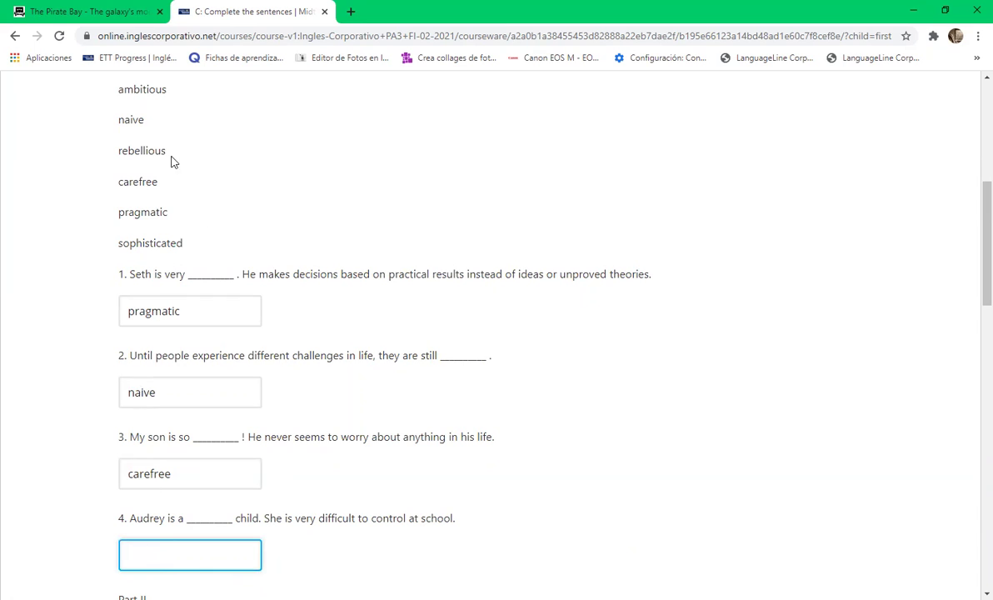
{"action": "left_click_drag", "start_coordinate": [167, 150], "coordinate": [115, 150]}
{"action": "right_click", "coordinate": [135, 155]}
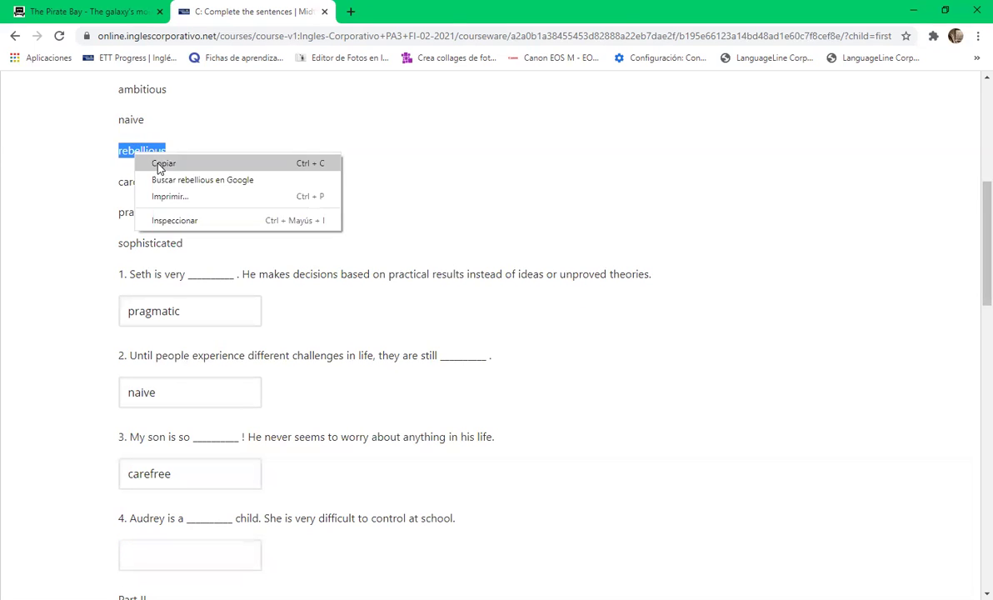
{"action": "left_click", "coordinate": [161, 165]}
{"action": "left_click", "coordinate": [153, 555]}
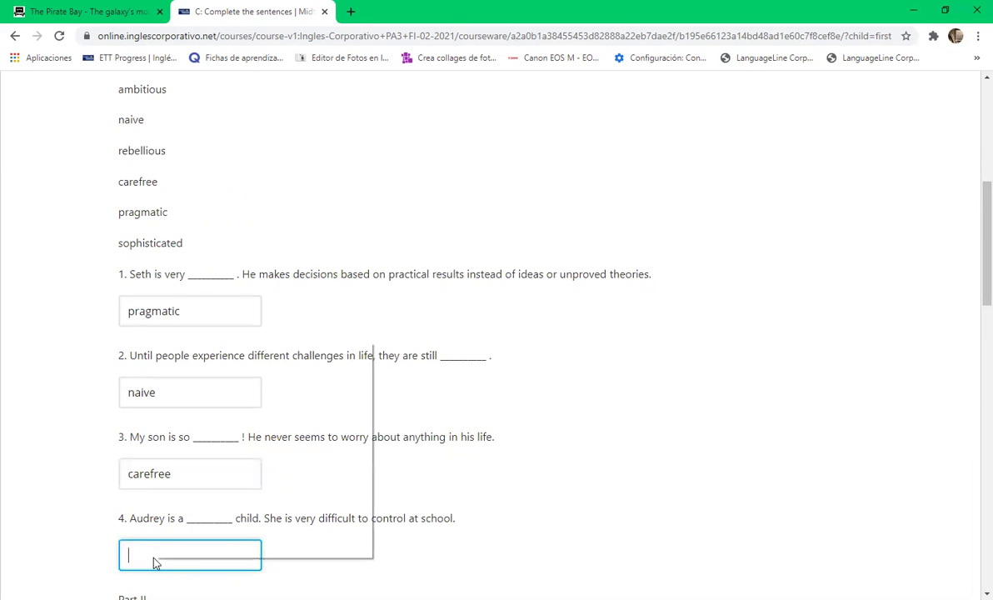
{"action": "right_click", "coordinate": [183, 556]}
{"action": "left_click", "coordinate": [213, 447]}
Answer question 5 with "has to have a good reputation" and question 6 with "in order to attract"
{"action": "scroll", "coordinate": [592, 574], "scroll_direction": "down", "scroll_amount": 3}
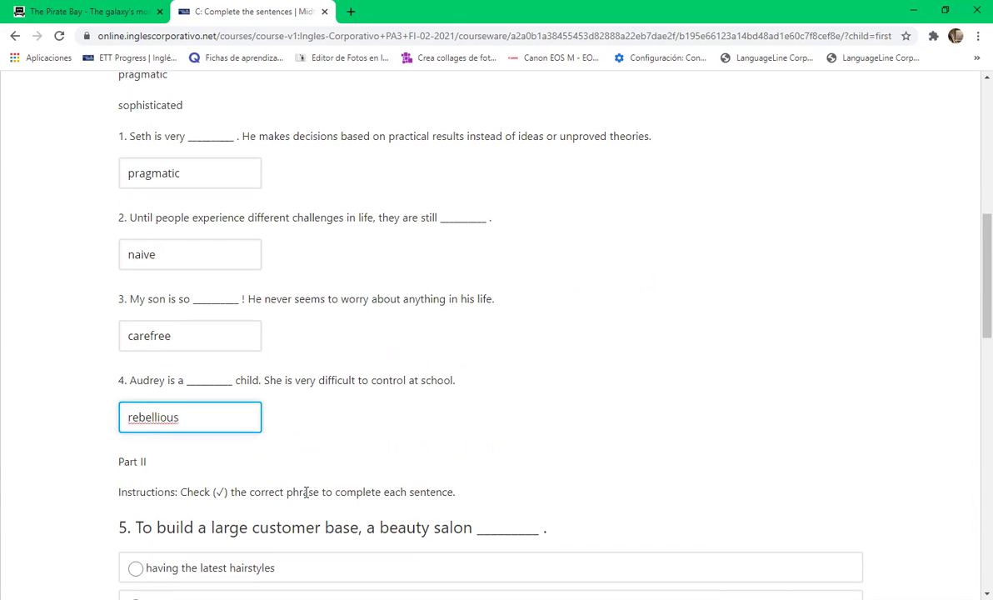
{"action": "scroll", "coordinate": [306, 491], "scroll_direction": "down", "scroll_amount": 1}
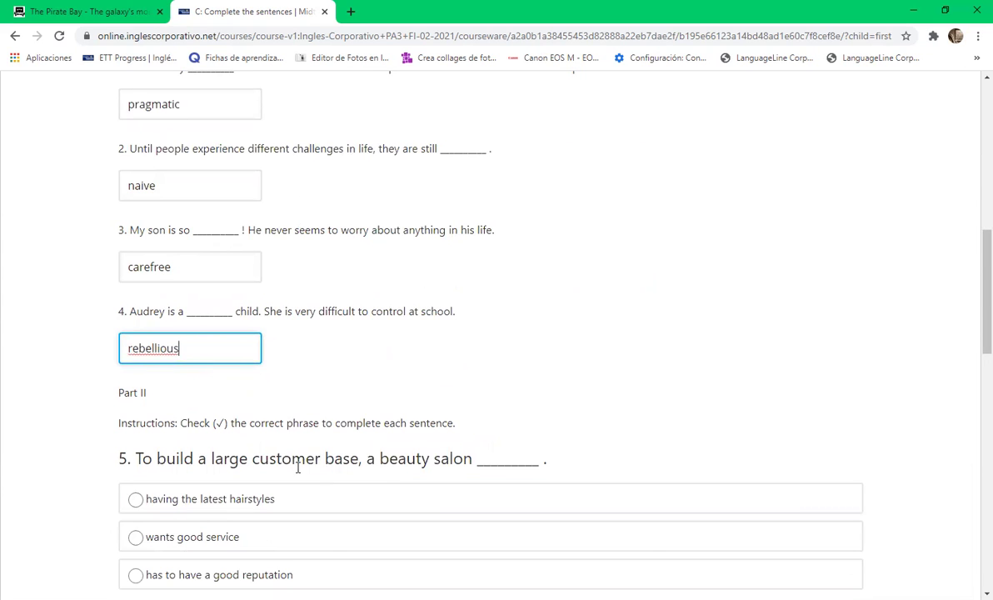
{"action": "scroll", "coordinate": [355, 446], "scroll_direction": "down", "scroll_amount": 1}
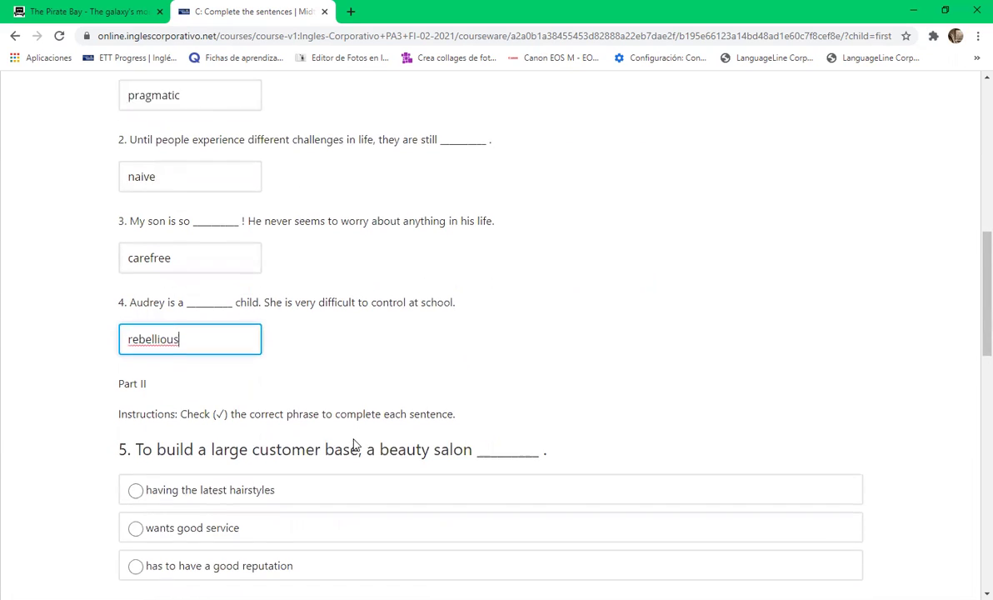
{"action": "scroll", "coordinate": [354, 446], "scroll_direction": "down", "scroll_amount": 1}
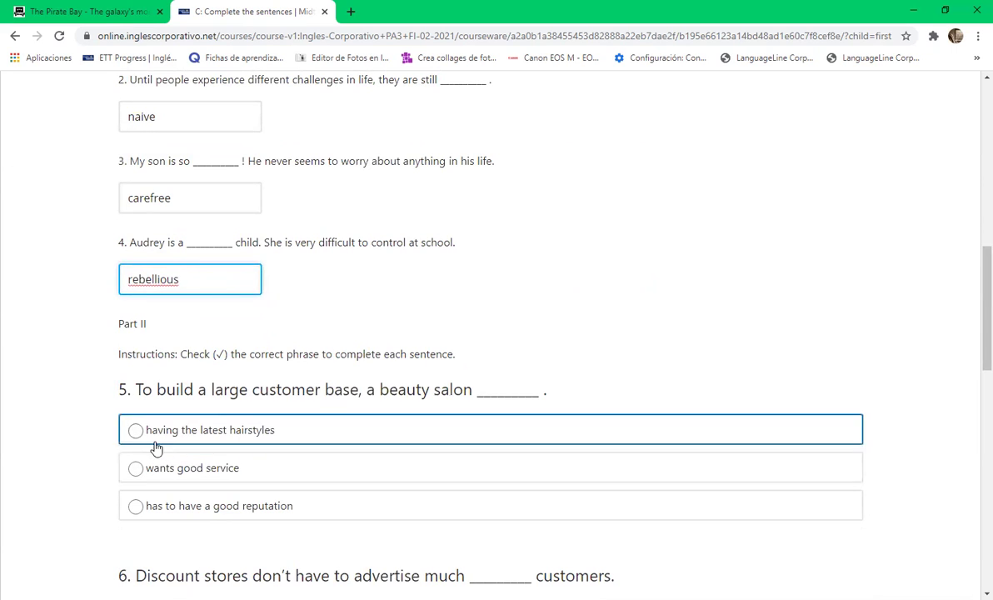
{"action": "left_click", "coordinate": [135, 506]}
{"action": "scroll", "coordinate": [49, 467], "scroll_direction": "down", "scroll_amount": 3}
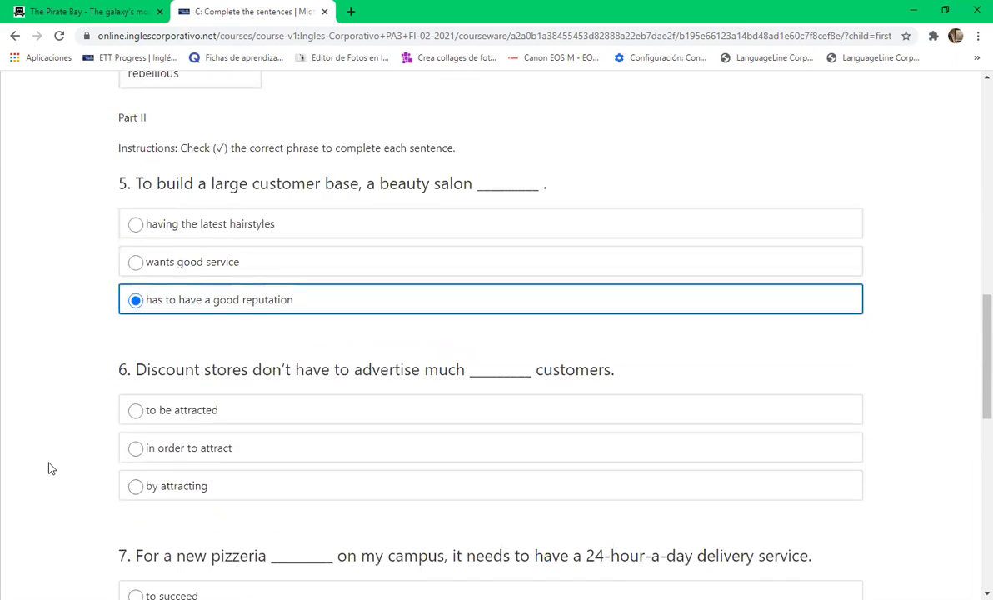
{"action": "scroll", "coordinate": [49, 468], "scroll_direction": "down", "scroll_amount": 1}
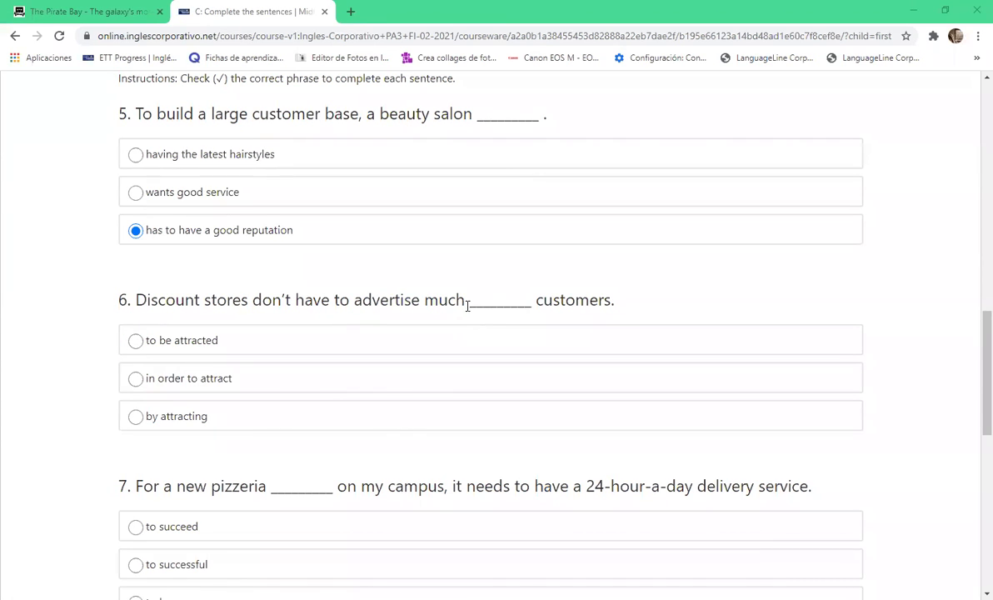
{"action": "left_click", "coordinate": [136, 373]}
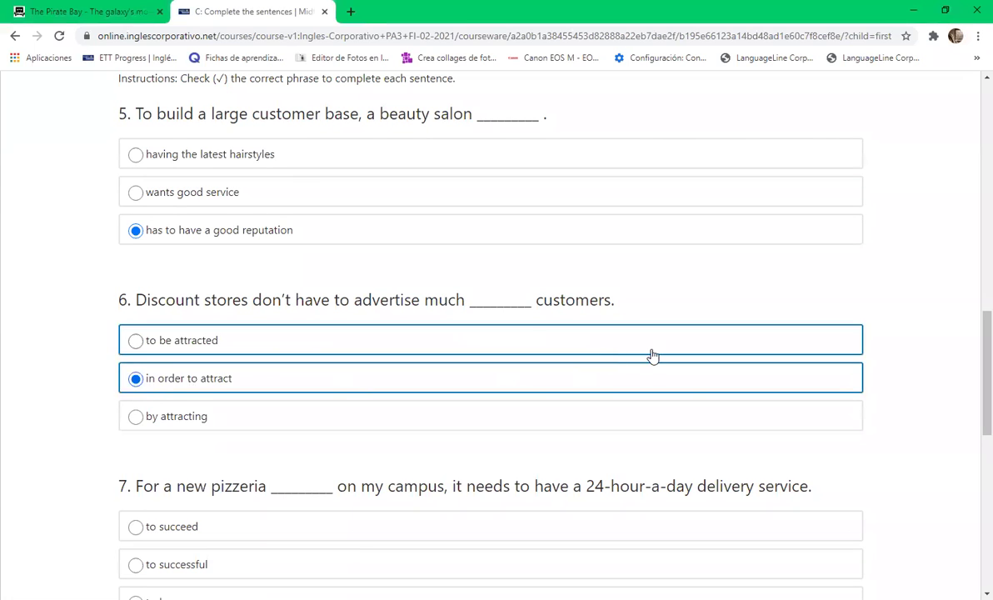
Answer question 7 about the new campus pizzeria with "to succeed"
{"action": "scroll", "coordinate": [274, 312], "scroll_direction": "down", "scroll_amount": 4}
{"action": "scroll", "coordinate": [288, 310], "scroll_direction": "up", "scroll_amount": 2}
{"action": "scroll", "coordinate": [288, 310], "scroll_direction": "down", "scroll_amount": 1}
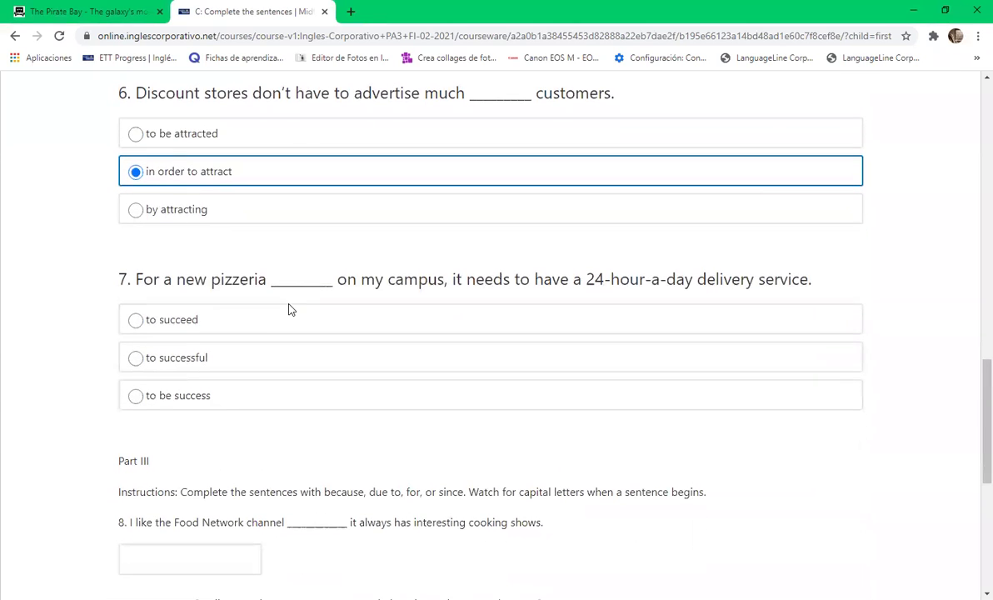
{"action": "scroll", "coordinate": [274, 316], "scroll_direction": "up", "scroll_amount": 1}
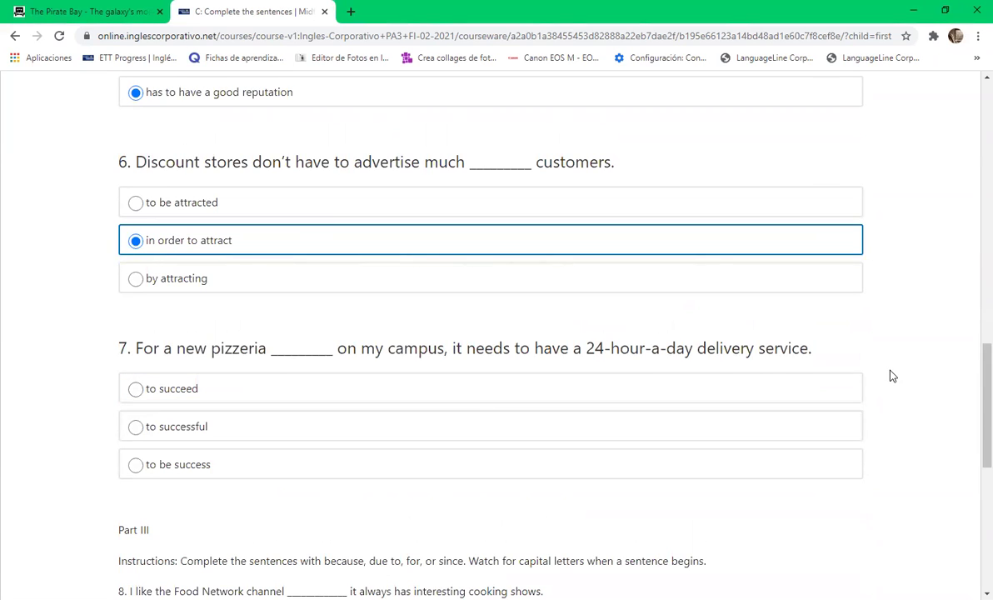
{"action": "left_click", "coordinate": [135, 389]}
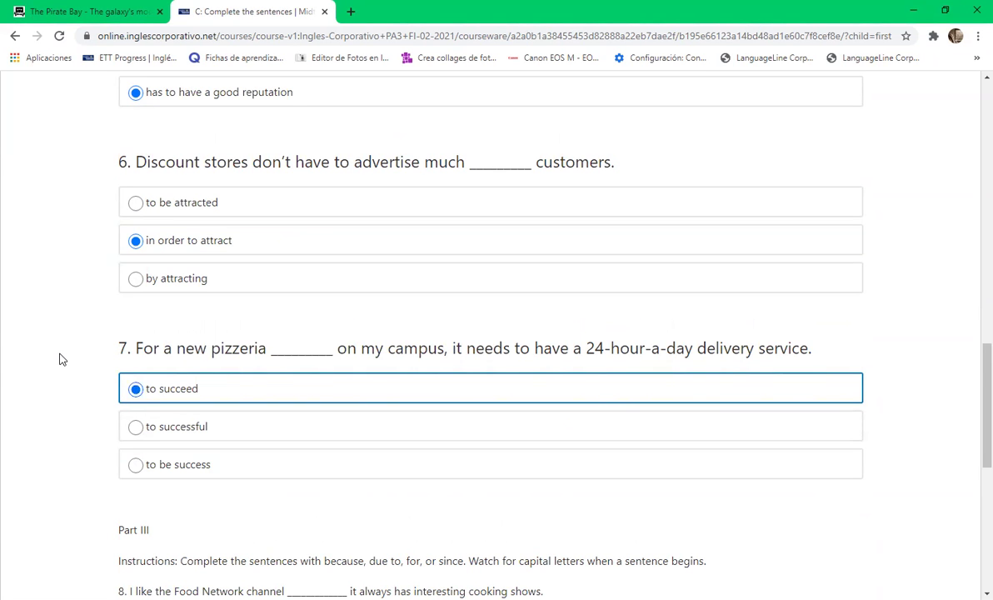
{"action": "scroll", "coordinate": [60, 359], "scroll_direction": "down", "scroll_amount": 2}
{"action": "scroll", "coordinate": [479, 390], "scroll_direction": "up", "scroll_amount": 2}
{"action": "scroll", "coordinate": [526, 401], "scroll_direction": "down", "scroll_amount": 2}
{"action": "scroll", "coordinate": [494, 390], "scroll_direction": "up", "scroll_amount": 3}
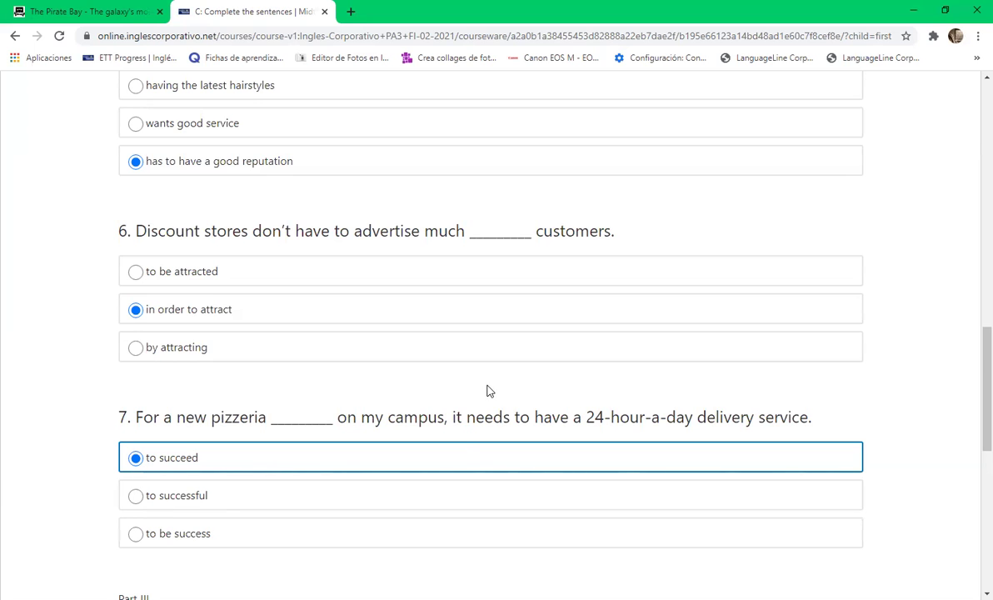
Complete Part III sentence 8 about the Food Network channel with "because", copied from the instructions
{"action": "scroll", "coordinate": [487, 392], "scroll_direction": "down", "scroll_amount": 3}
{"action": "scroll", "coordinate": [468, 441], "scroll_direction": "down", "scroll_amount": 2}
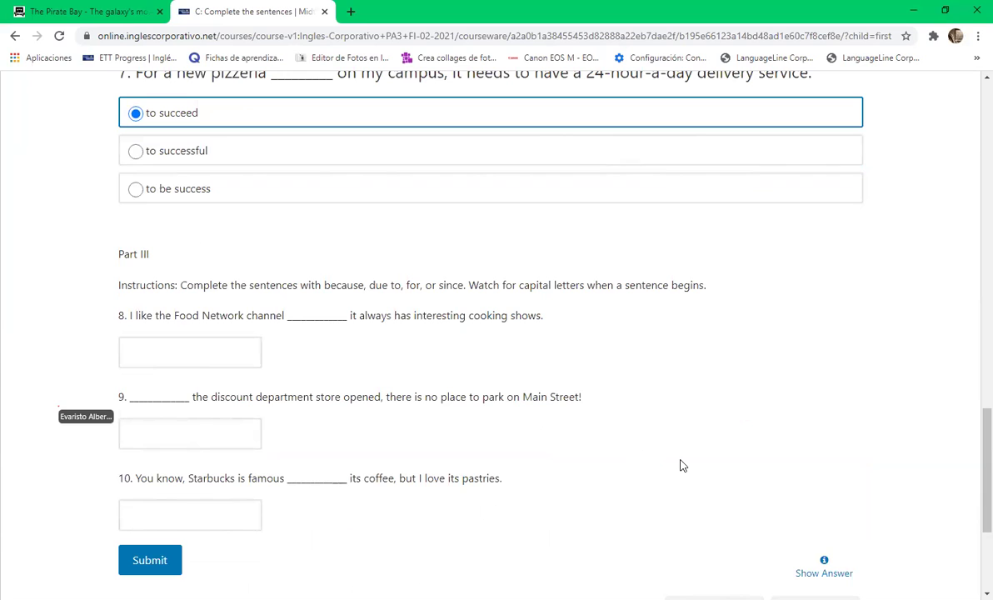
{"action": "scroll", "coordinate": [681, 465], "scroll_direction": "up", "scroll_amount": 1}
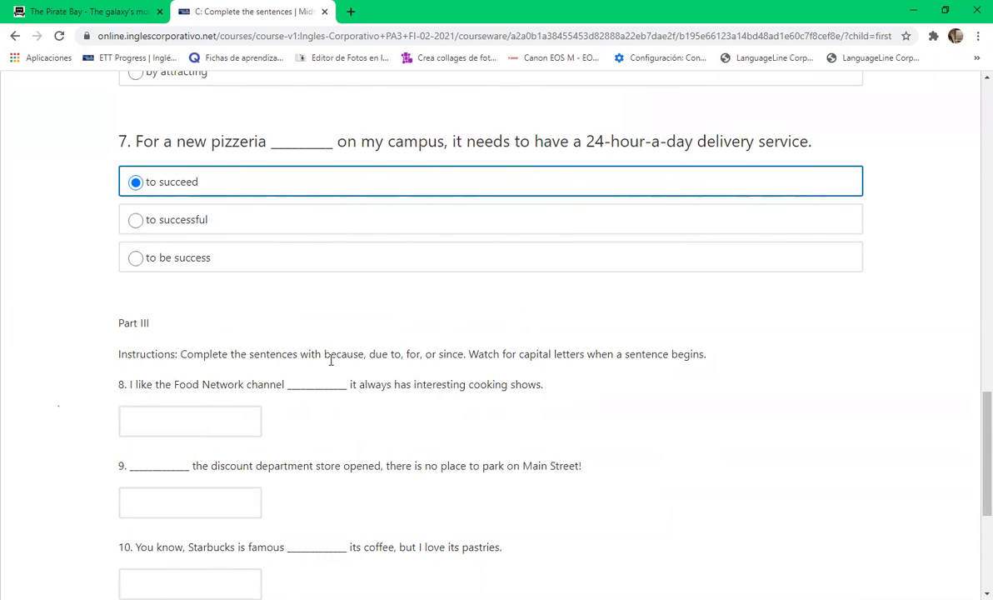
{"action": "left_click_drag", "start_coordinate": [324, 354], "coordinate": [364, 353]}
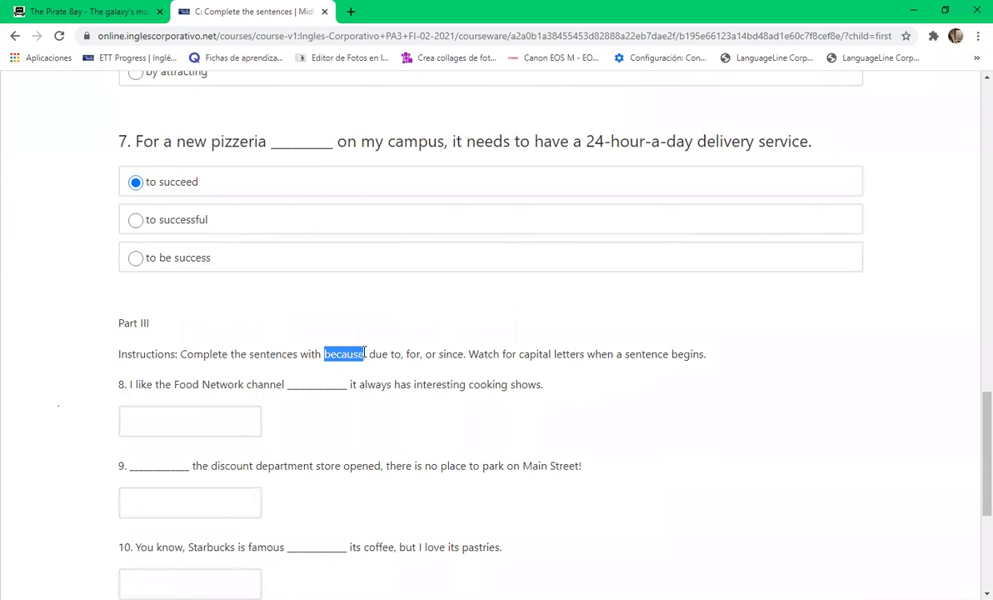
{"action": "right_click", "coordinate": [364, 353]}
{"action": "left_click", "coordinate": [404, 365]}
{"action": "left_click", "coordinate": [325, 386]}
{"action": "right_click", "coordinate": [324, 386]}
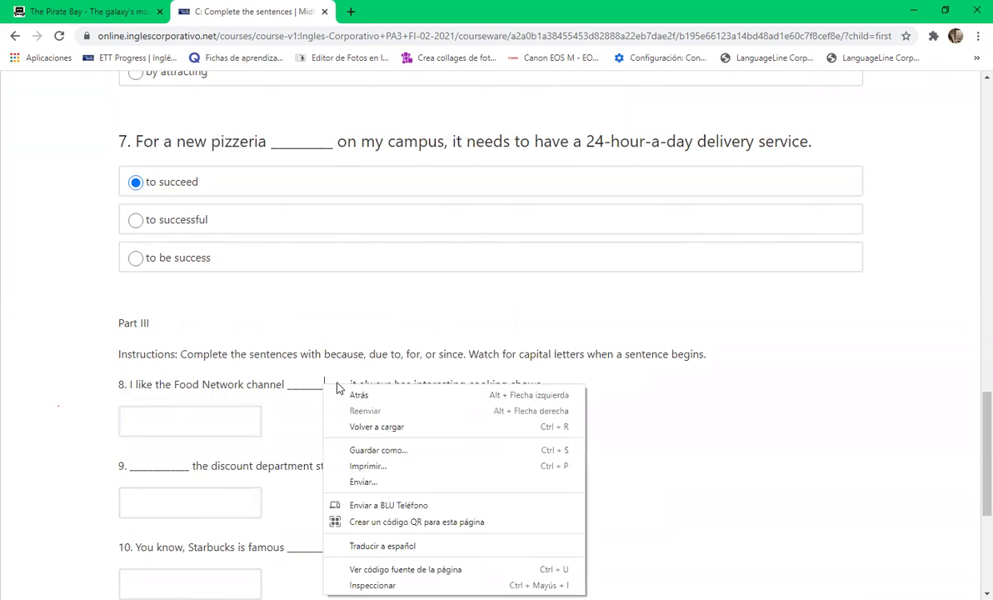
{"action": "left_click", "coordinate": [230, 421]}
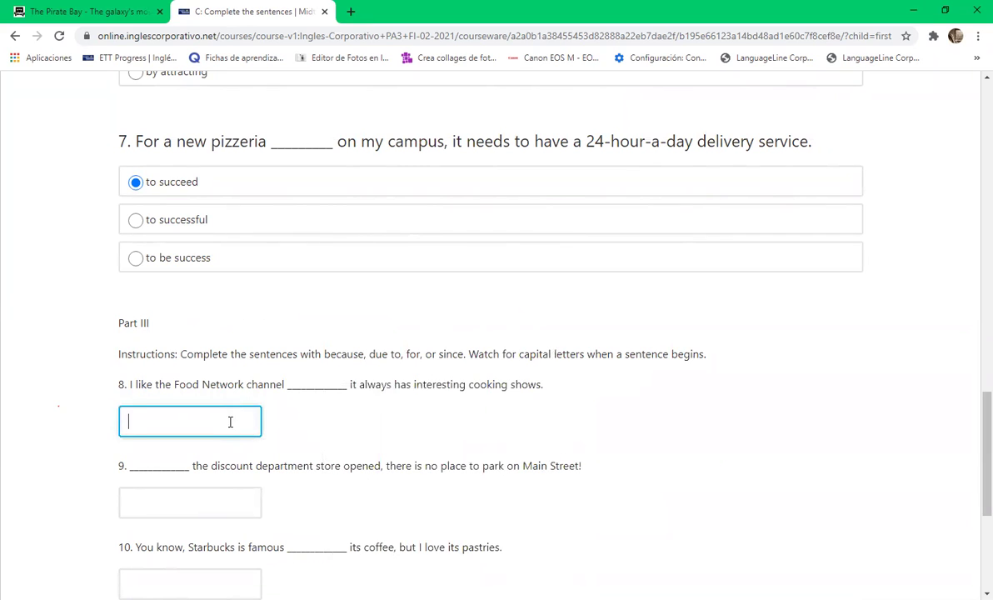
{"action": "right_click", "coordinate": [230, 422]}
{"action": "left_click", "coordinate": [270, 315]}
Complete sentence 9 about the discount department store with "since", copied from the Part III instructions
{"action": "key", "text": "Tab"}
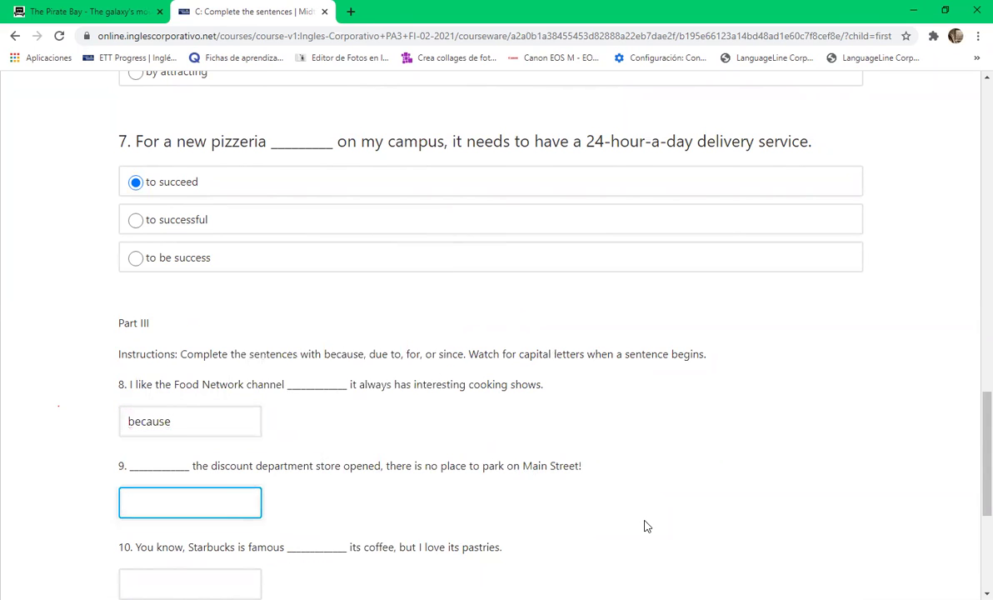
{"action": "scroll", "coordinate": [647, 526], "scroll_direction": "down", "scroll_amount": 2}
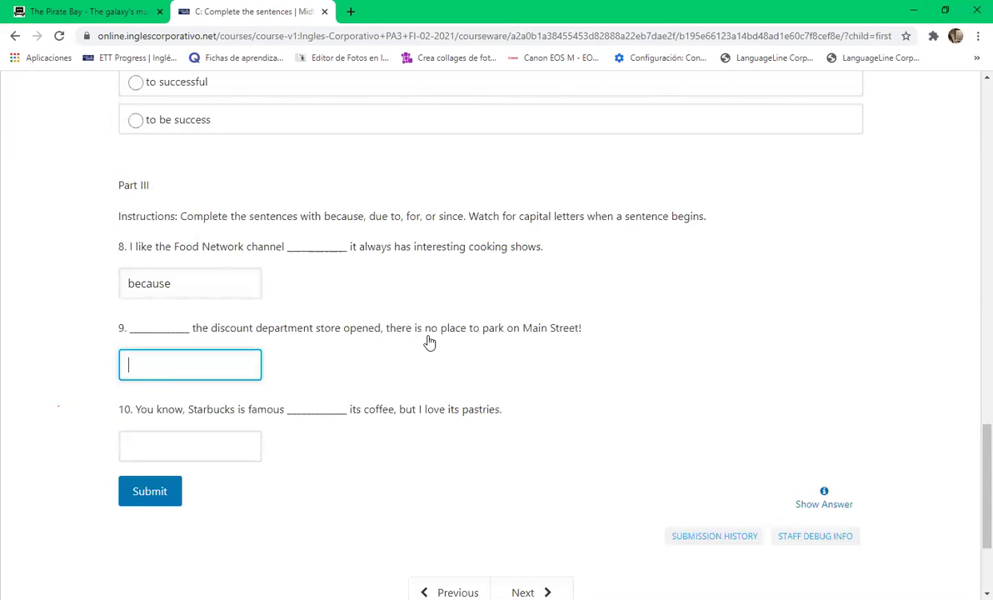
{"action": "scroll", "coordinate": [472, 241], "scroll_direction": "up", "scroll_amount": 2}
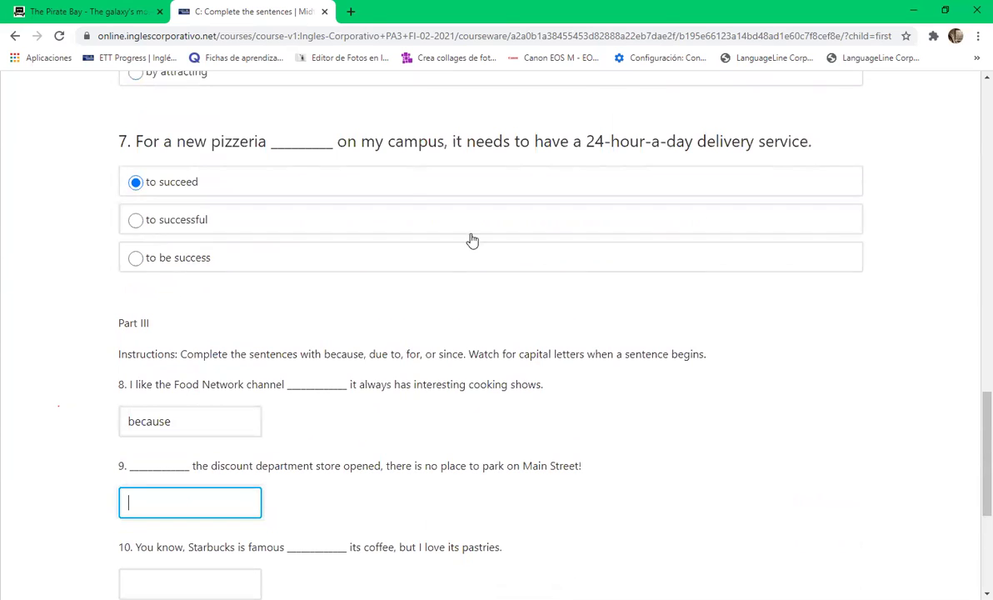
{"action": "left_click", "coordinate": [454, 353]}
{"action": "double_click", "coordinate": [453, 353]}
{"action": "right_click", "coordinate": [453, 354]}
{"action": "left_click", "coordinate": [410, 393]}
{"action": "scroll", "coordinate": [204, 398], "scroll_direction": "down", "scroll_amount": 2}
{"action": "left_click", "coordinate": [195, 365]}
{"action": "right_click", "coordinate": [196, 354]}
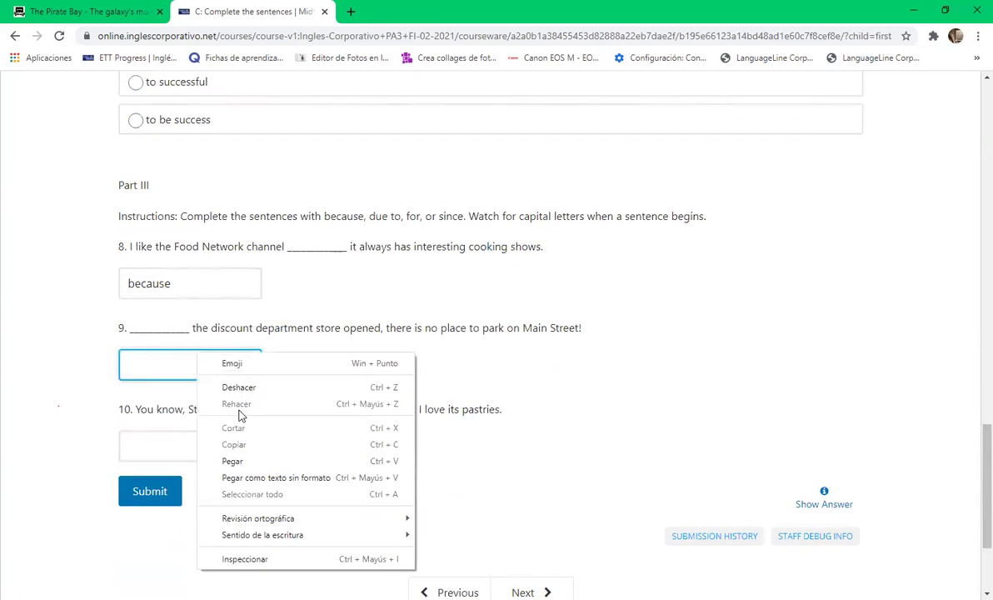
{"action": "left_click", "coordinate": [236, 462]}
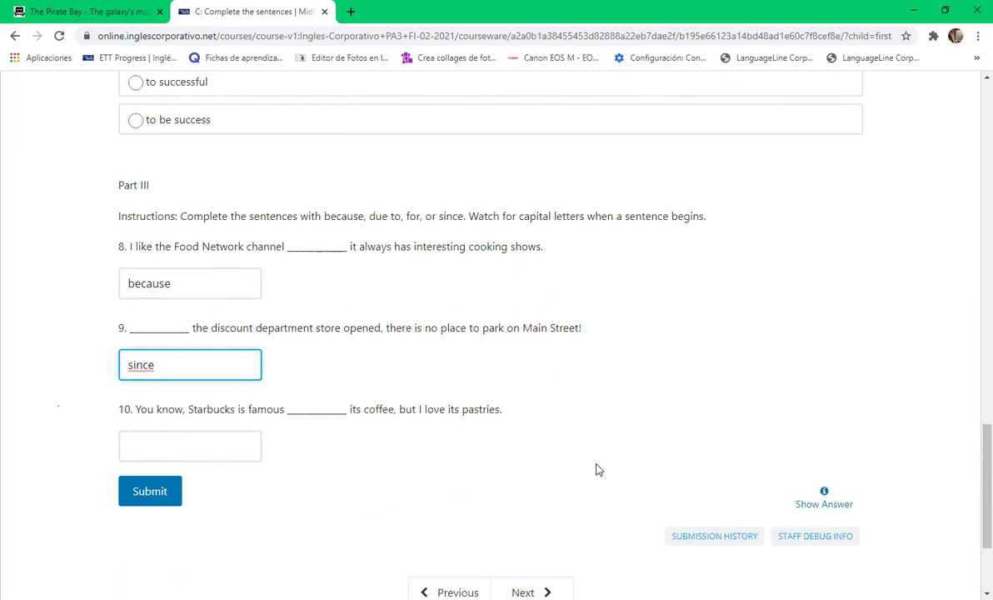
Complete sentence 10 about Starbucks coffee with "for", copied from the Part III instructions
{"action": "scroll", "coordinate": [596, 469], "scroll_direction": "up", "scroll_amount": 3}
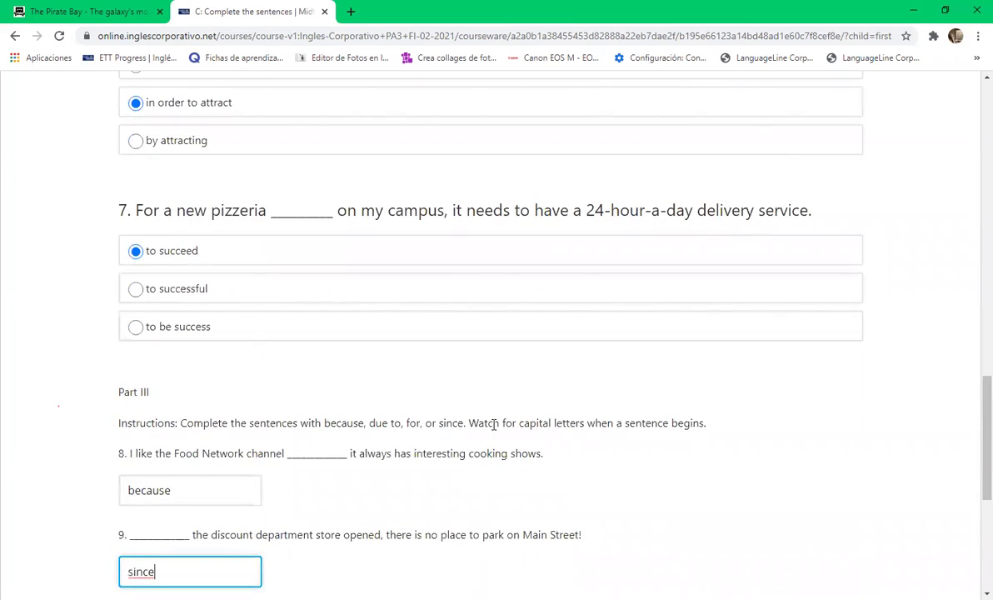
{"action": "left_click", "coordinate": [412, 423]}
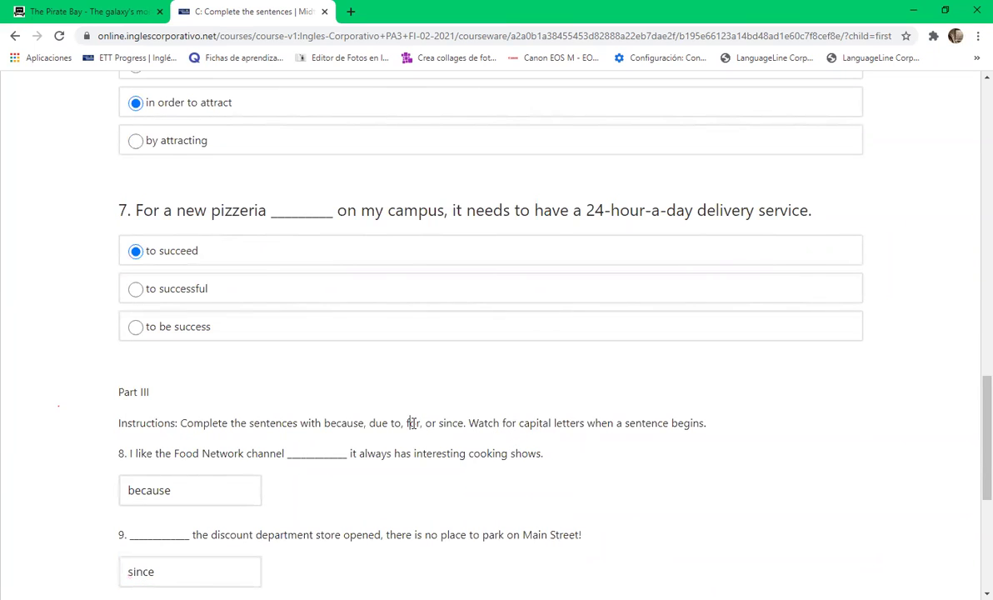
{"action": "double_click", "coordinate": [412, 424]}
{"action": "right_click", "coordinate": [412, 423]}
{"action": "left_click", "coordinate": [435, 434]}
{"action": "scroll", "coordinate": [422, 437], "scroll_direction": "down", "scroll_amount": 3}
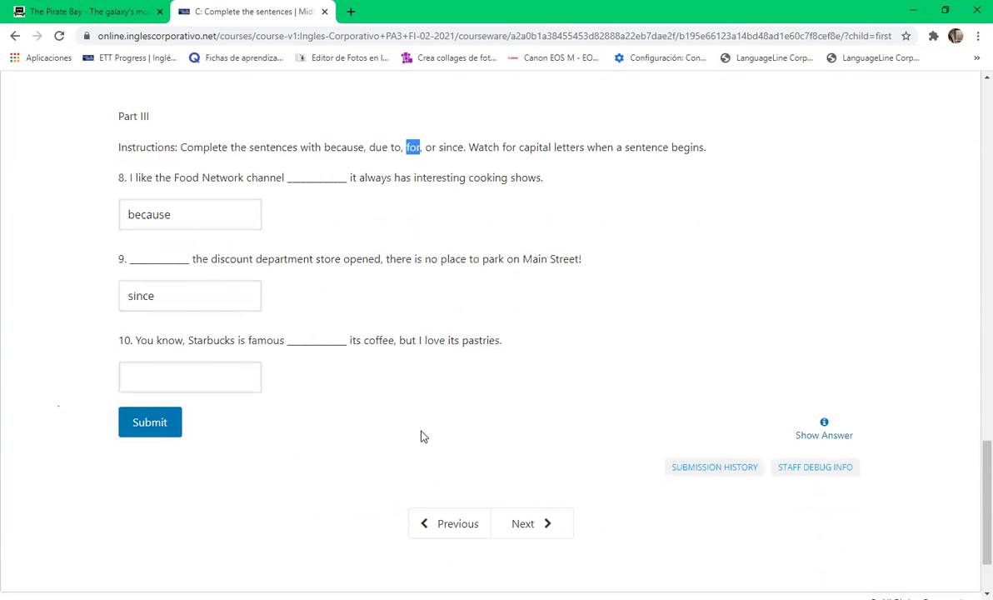
{"action": "left_click", "coordinate": [310, 338]}
{"action": "left_click", "coordinate": [223, 385]}
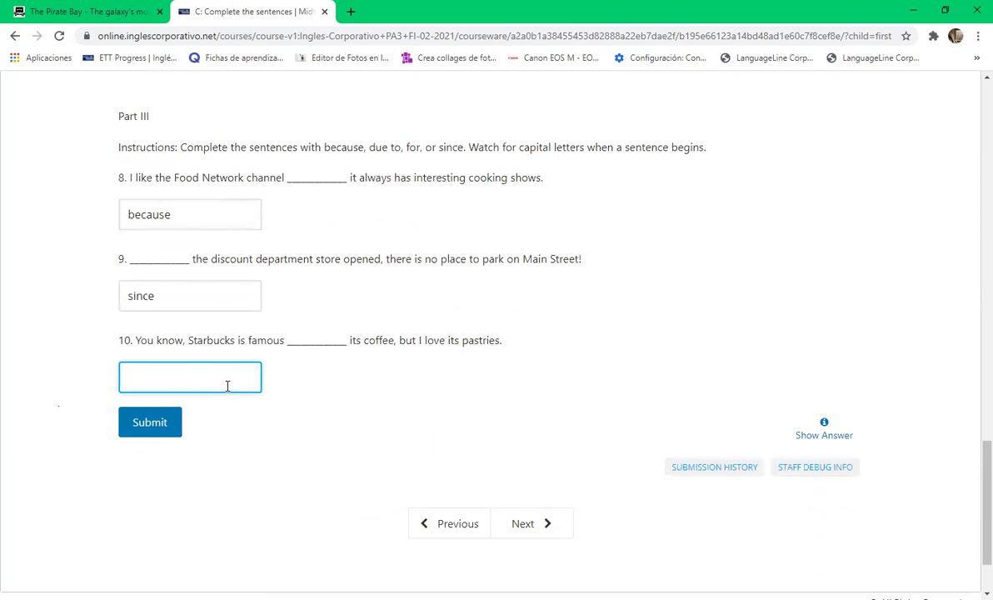
{"action": "right_click", "coordinate": [226, 383]}
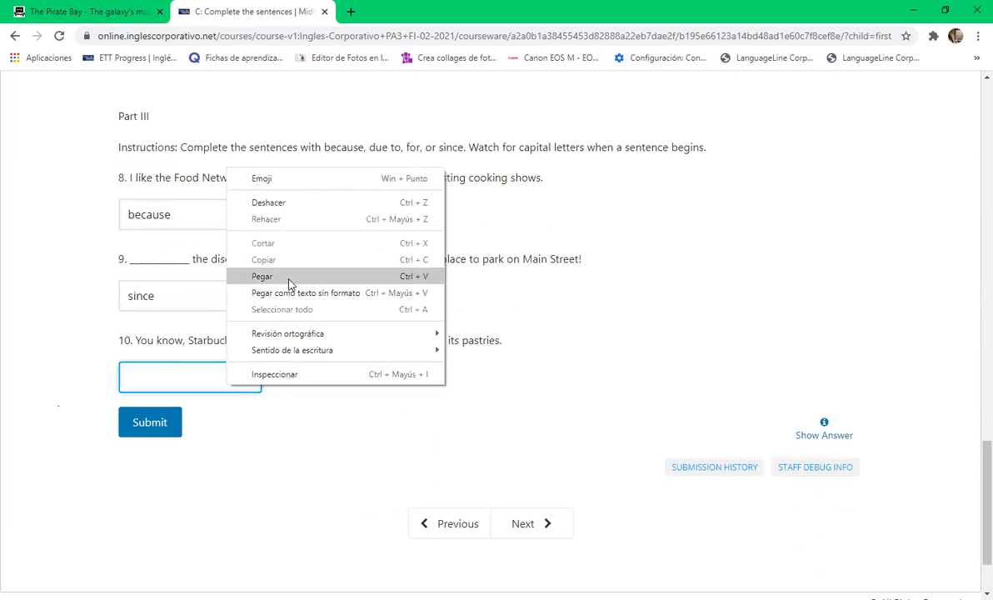
{"action": "left_click", "coordinate": [262, 276]}
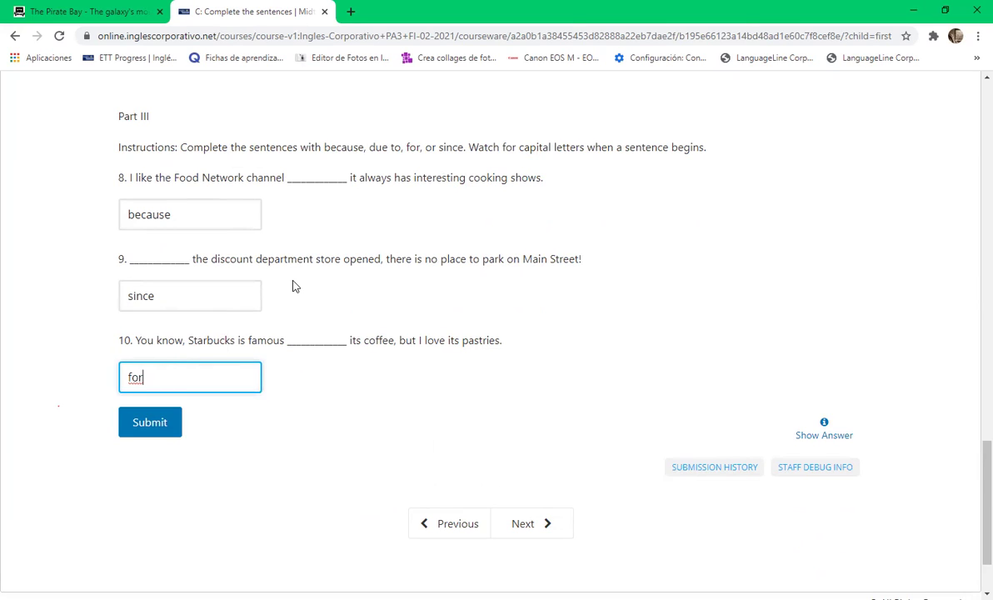
{"action": "left_click", "coordinate": [250, 431]}
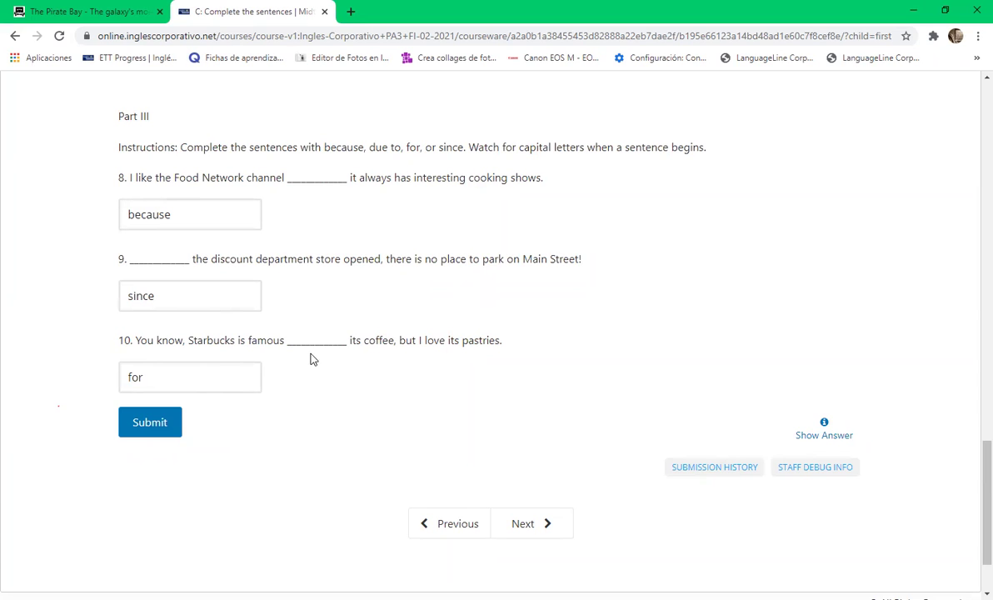
Submit the "Complete the sentences" answers and go to the "D: Readings" unit's article and first questions
{"action": "left_click", "coordinate": [150, 422]}
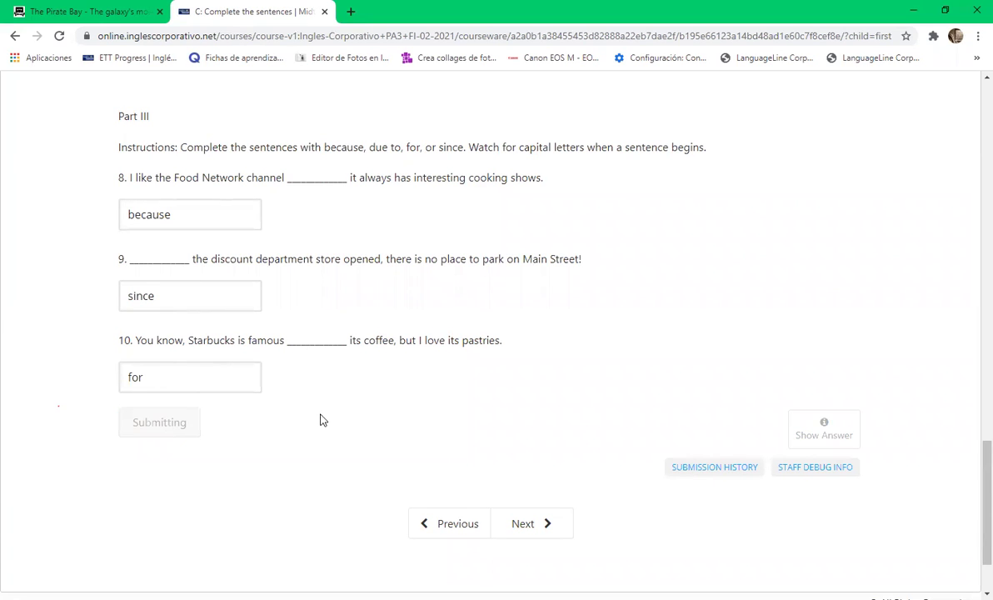
{"action": "scroll", "coordinate": [583, 441], "scroll_direction": "down", "scroll_amount": 1}
{"action": "left_click", "coordinate": [543, 496]}
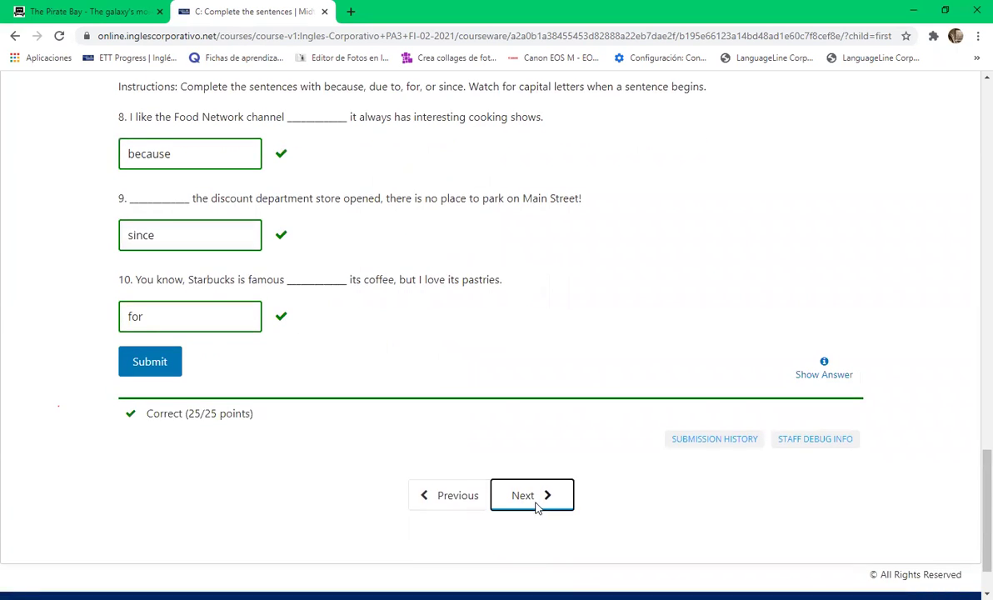
{"action": "scroll", "coordinate": [547, 368], "scroll_direction": "down", "scroll_amount": 2}
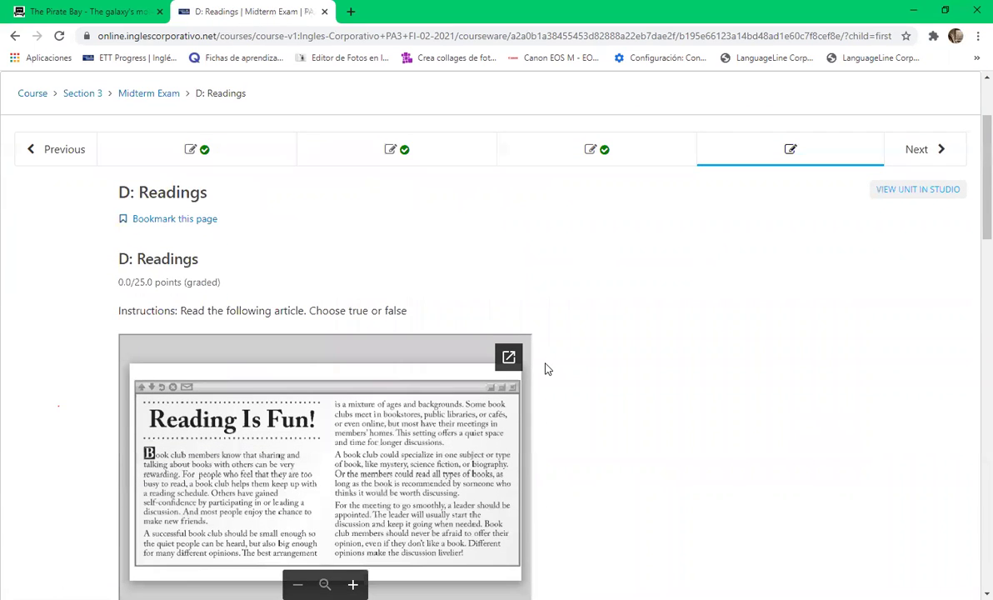
{"action": "scroll", "coordinate": [547, 369], "scroll_direction": "down", "scroll_amount": 3}
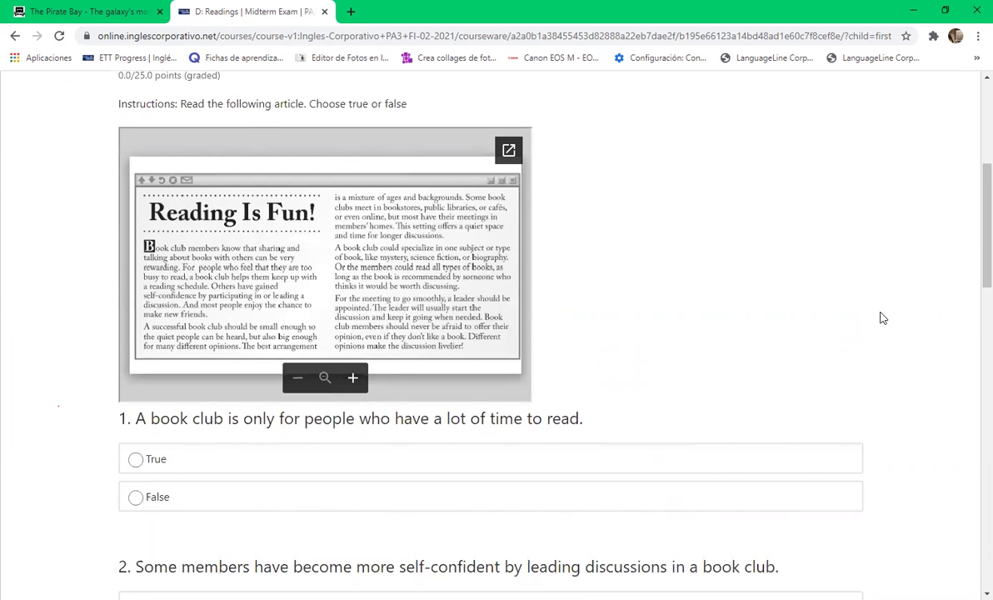
Preview the true-or-false questions, open the "Reading Is Fun!" article image in its own browser tab, and return to the exam
{"action": "scroll", "coordinate": [879, 317], "scroll_direction": "up", "scroll_amount": 5}
{"action": "scroll", "coordinate": [871, 308], "scroll_direction": "down", "scroll_amount": 10}
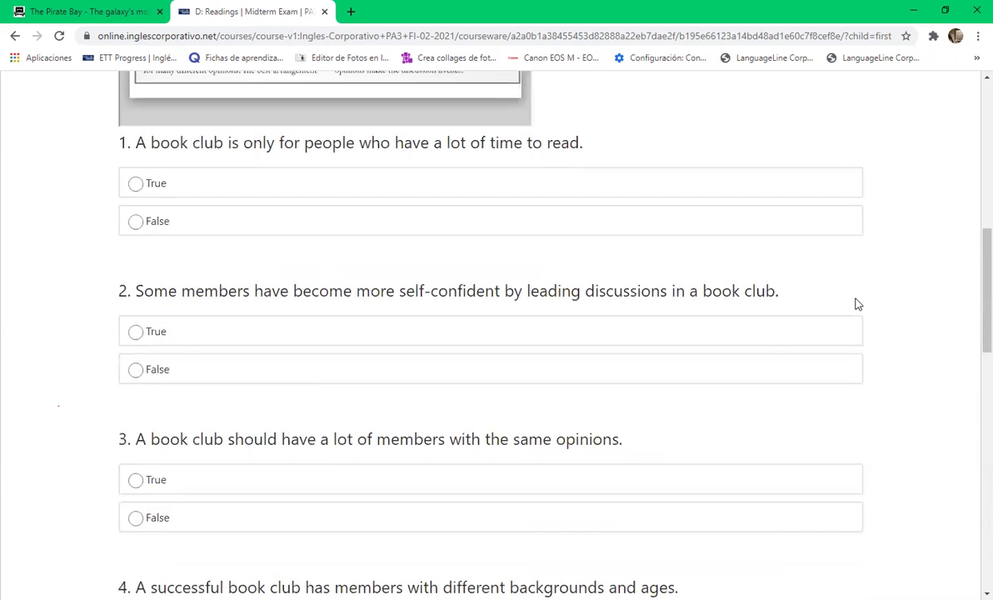
{"action": "scroll", "coordinate": [855, 301], "scroll_direction": "down", "scroll_amount": 5}
{"action": "scroll", "coordinate": [680, 162], "scroll_direction": "up", "scroll_amount": 10}
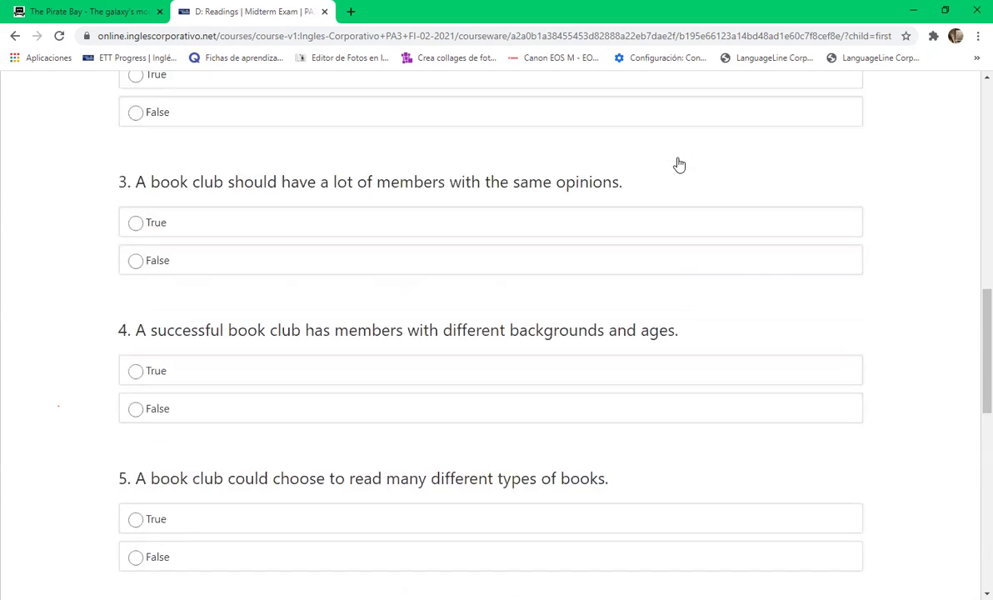
{"action": "left_click", "coordinate": [354, 447]}
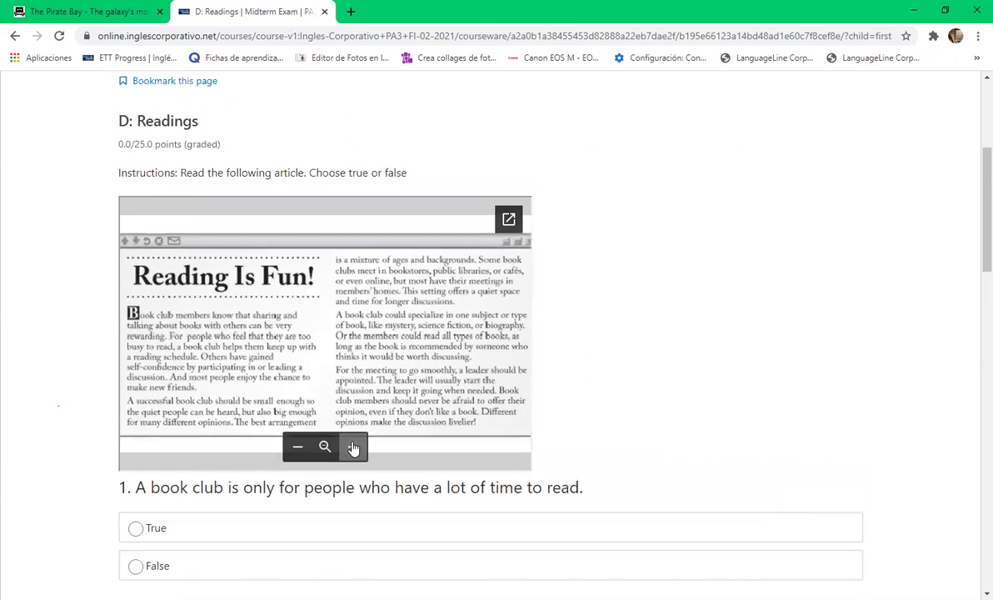
{"action": "left_click", "coordinate": [353, 447]}
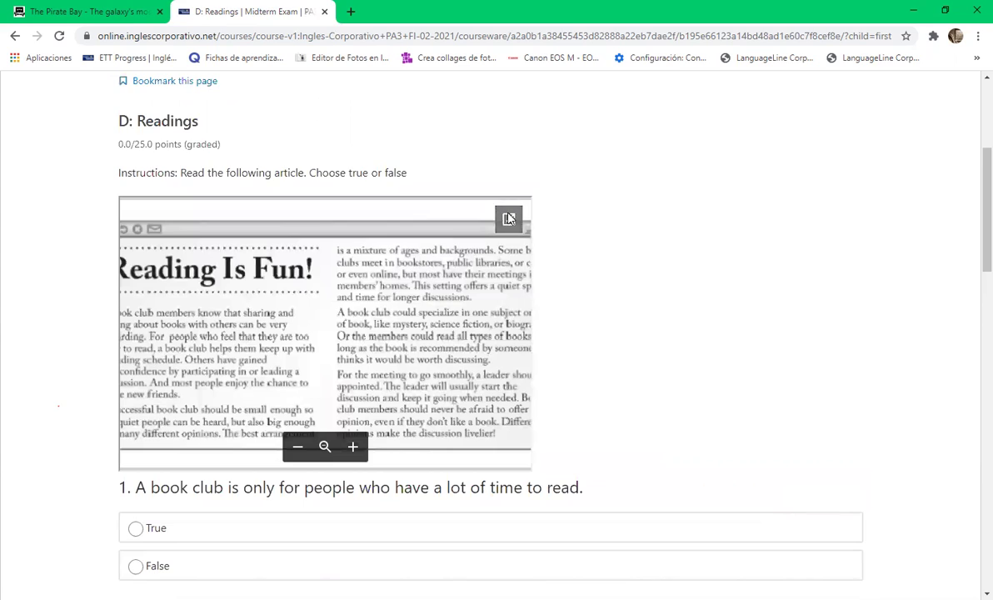
{"action": "left_click", "coordinate": [508, 219]}
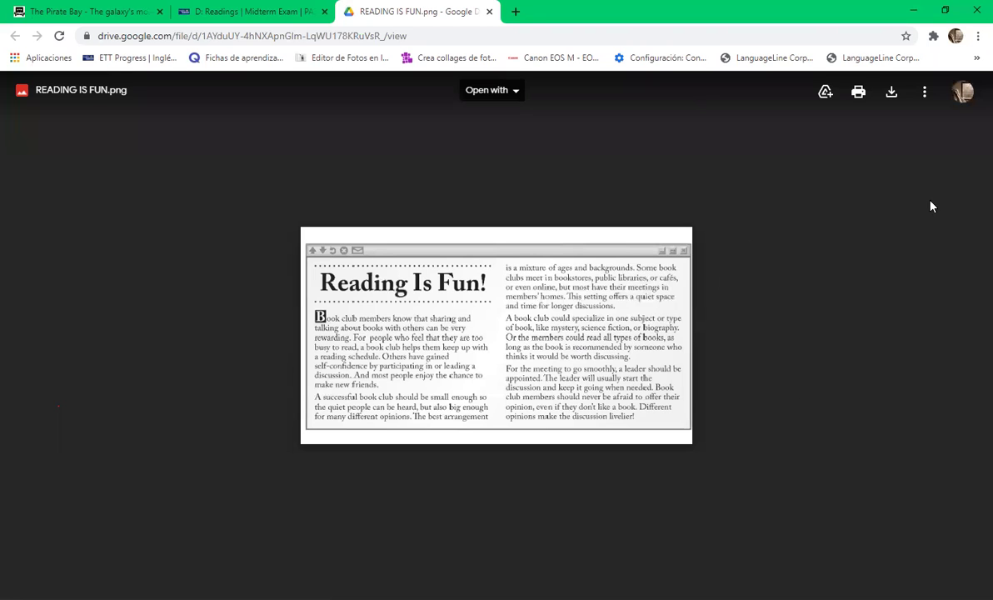
{"action": "left_click", "coordinate": [244, 10]}
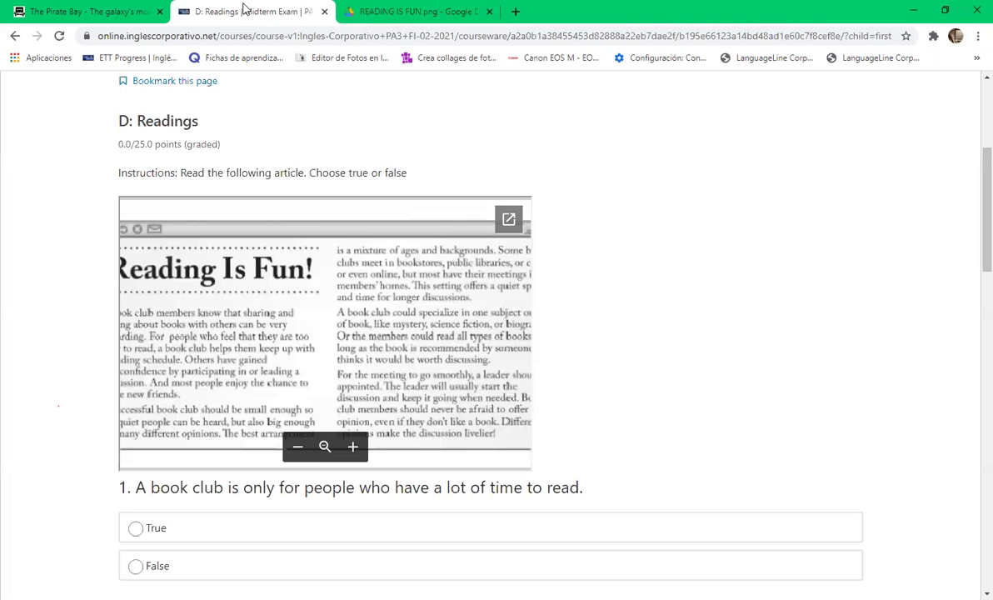
Read both columns of the enlarged "Reading Is Fun!" article in the exam page and restore its full view
{"action": "left_click", "coordinate": [350, 448]}
{"action": "left_click", "coordinate": [350, 448]}
{"action": "left_click_drag", "start_coordinate": [383, 360], "coordinate": [515, 356]}
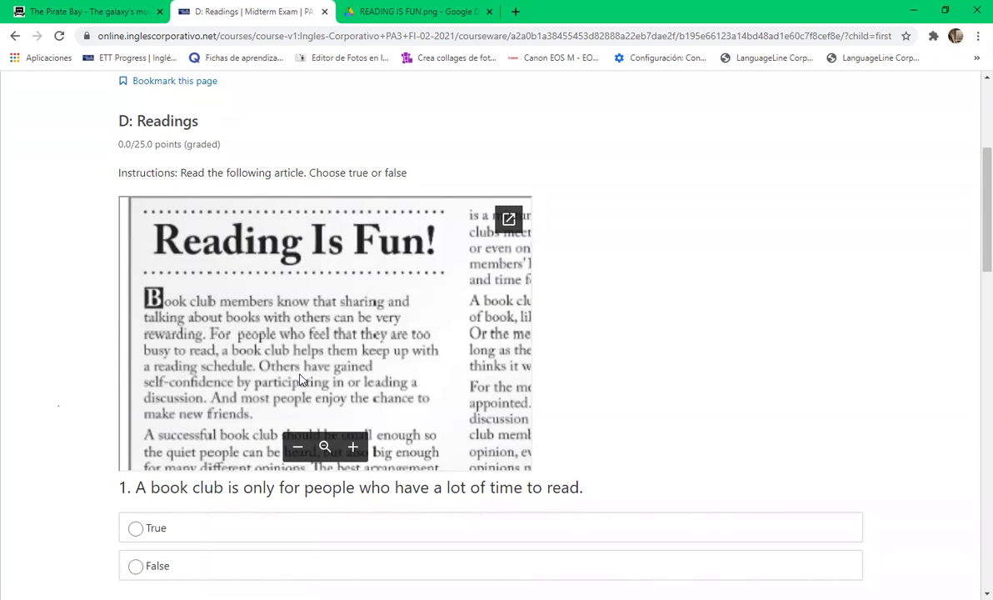
{"action": "left_click_drag", "start_coordinate": [325, 381], "coordinate": [346, 323]}
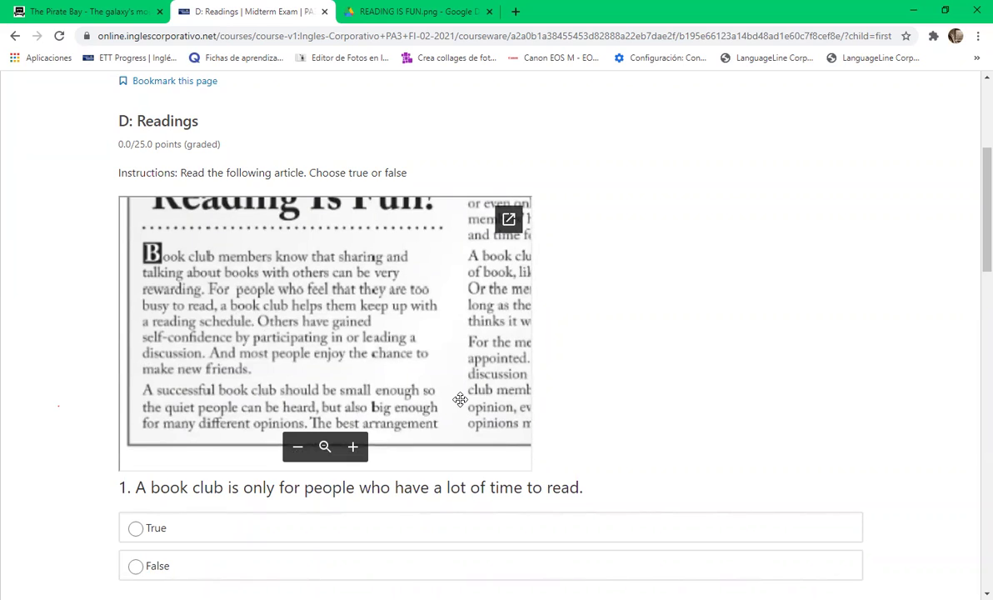
{"action": "left_click_drag", "start_coordinate": [460, 400], "coordinate": [296, 364]}
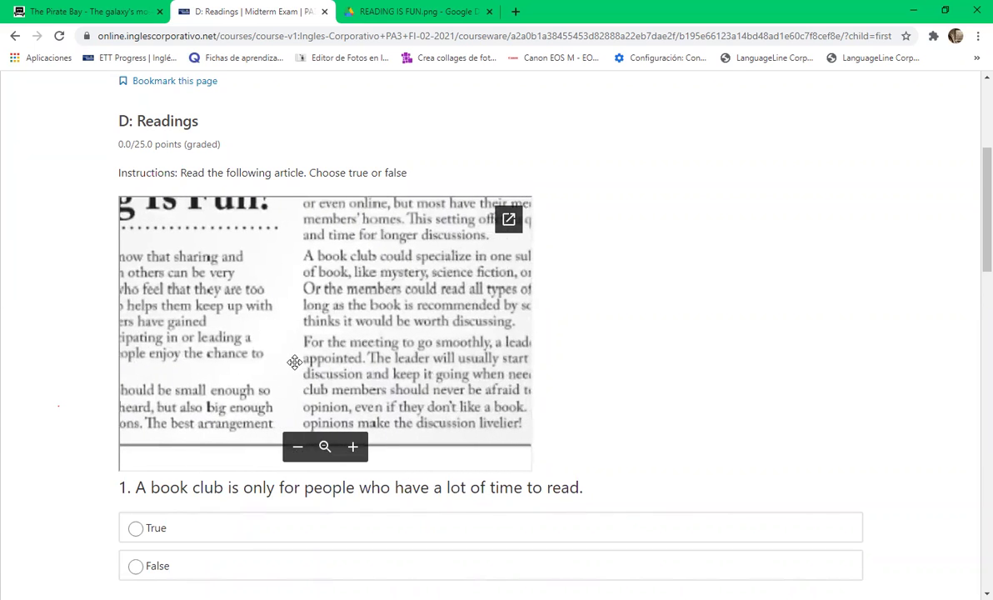
{"action": "left_click_drag", "start_coordinate": [337, 329], "coordinate": [343, 400]}
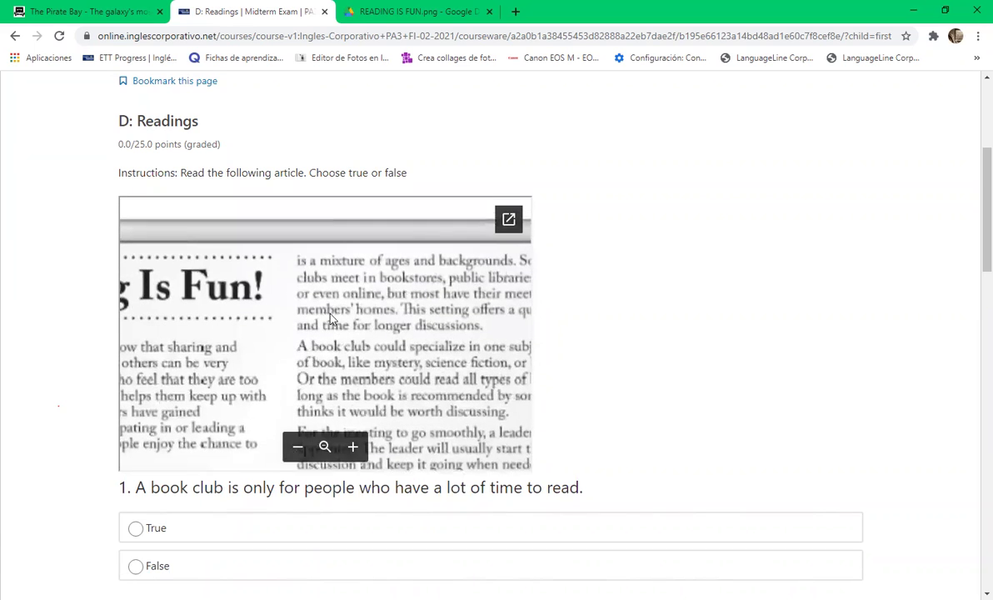
{"action": "left_click_drag", "start_coordinate": [430, 313], "coordinate": [325, 313]}
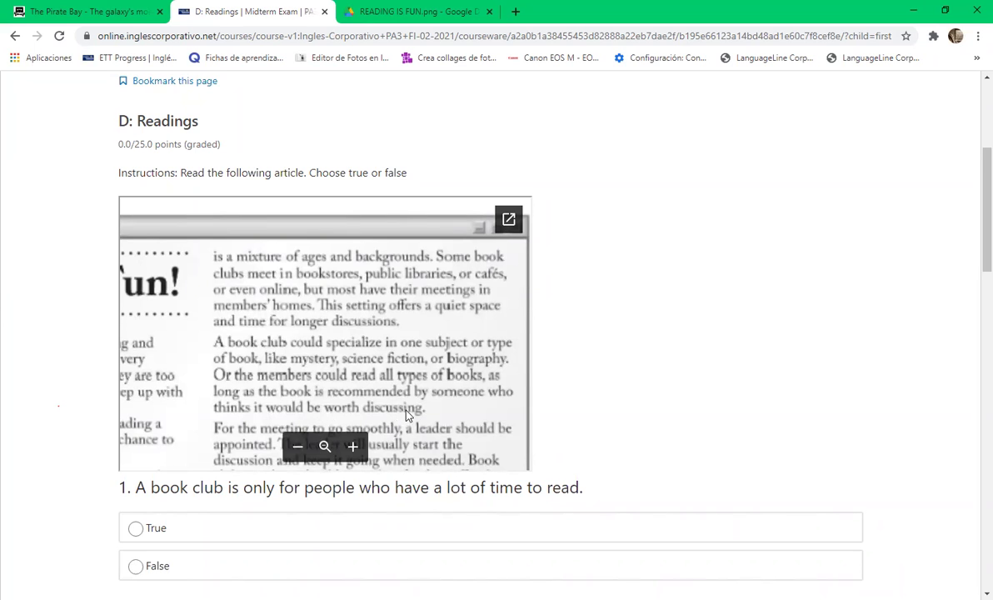
{"action": "scroll", "coordinate": [406, 382], "scroll_direction": "down", "scroll_amount": 2}
{"action": "scroll", "coordinate": [407, 359], "scroll_direction": "down", "scroll_amount": 2}
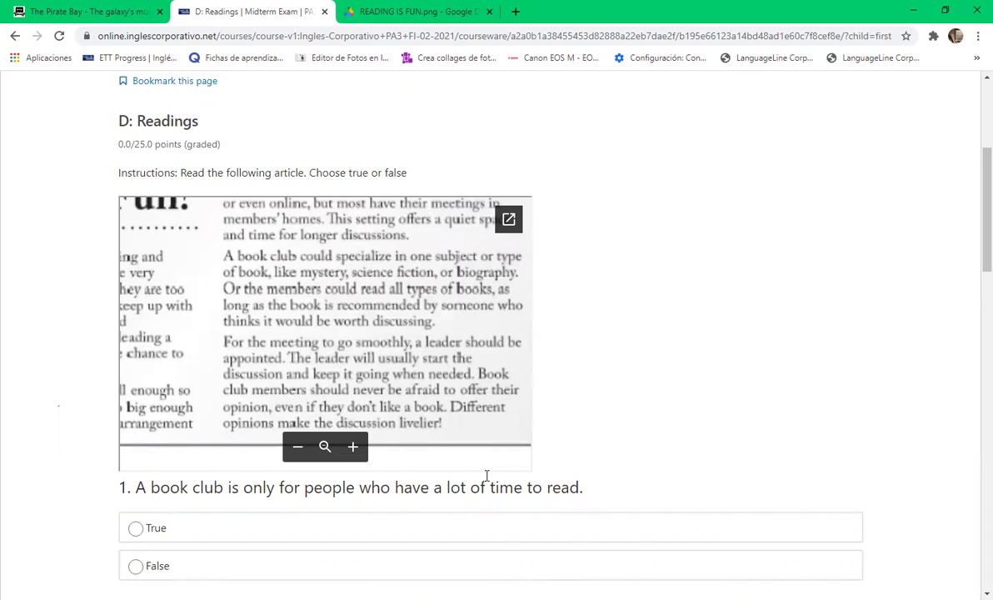
{"action": "left_click", "coordinate": [300, 448]}
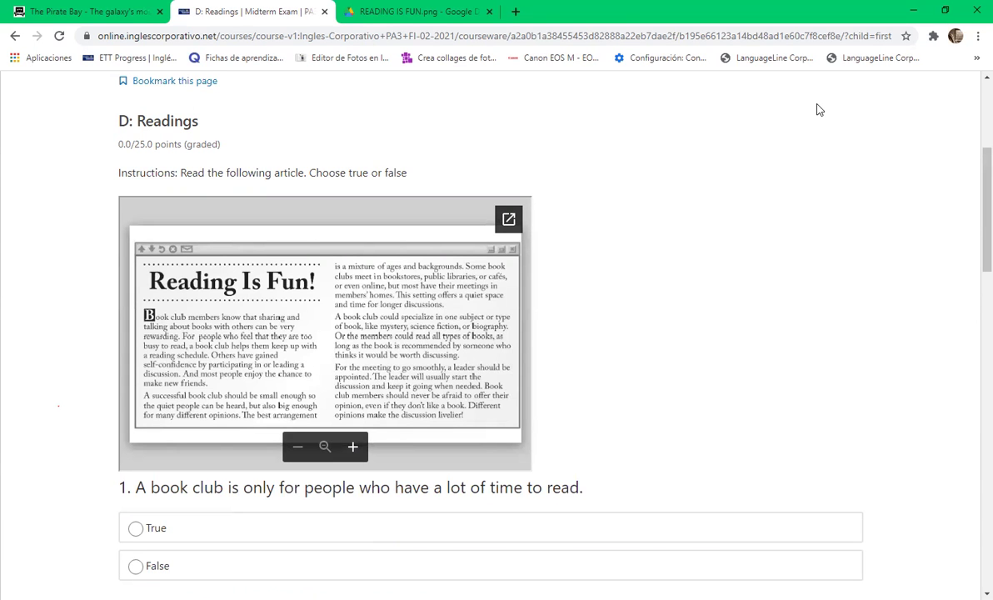
Answer False to question 1 about book clubs being only for people with a lot of time, and check the article's first column
{"action": "scroll", "coordinate": [439, 282], "scroll_direction": "down", "scroll_amount": 3}
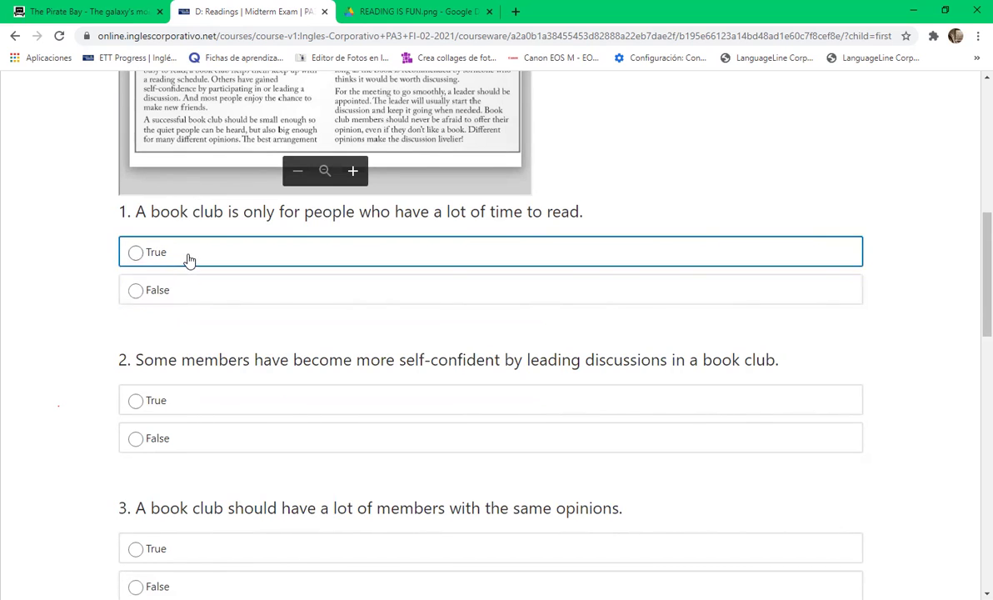
{"action": "left_click", "coordinate": [187, 284]}
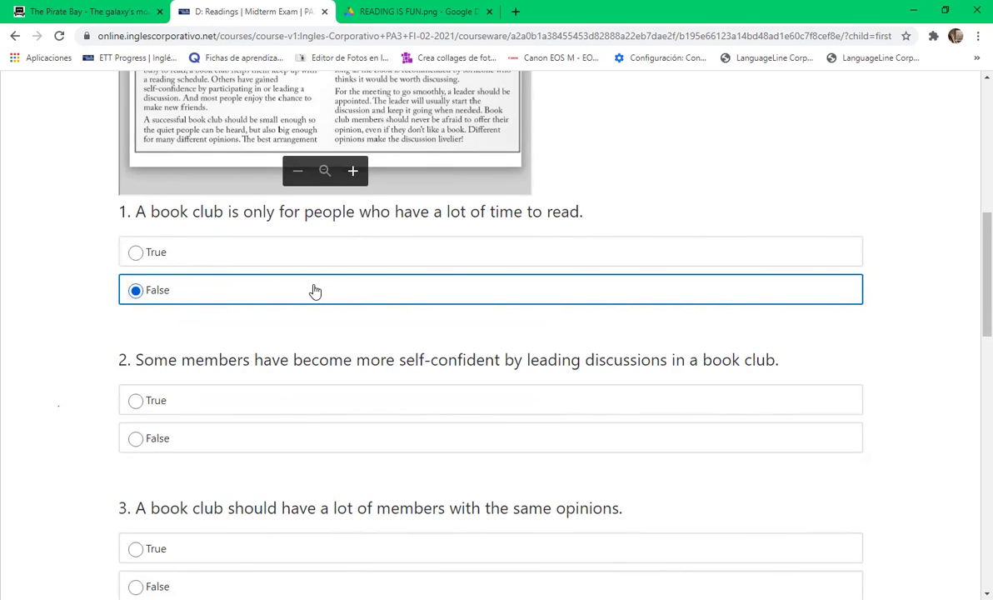
{"action": "scroll", "coordinate": [325, 288], "scroll_direction": "up", "scroll_amount": 3}
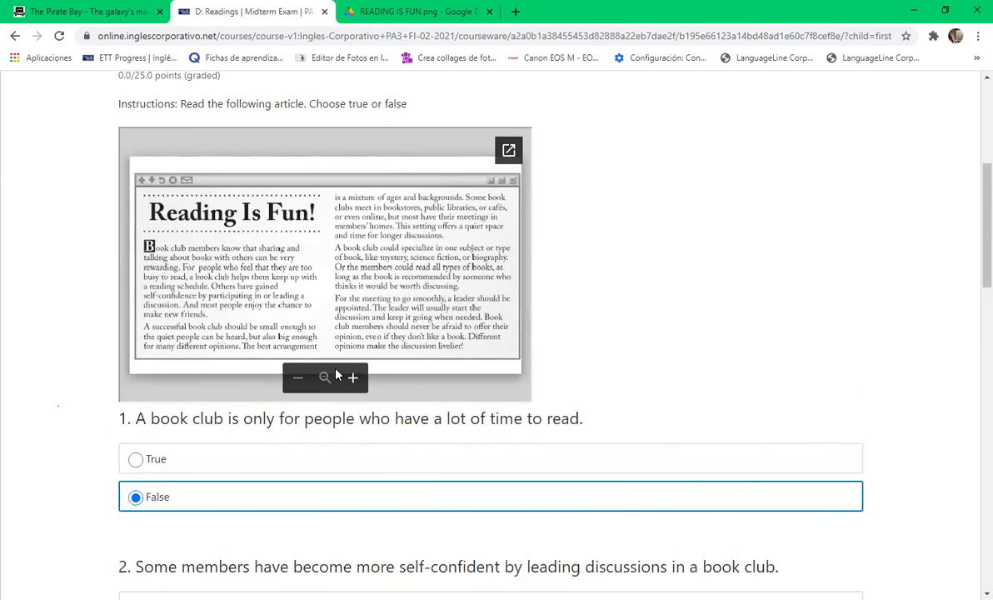
{"action": "left_click", "coordinate": [351, 378]}
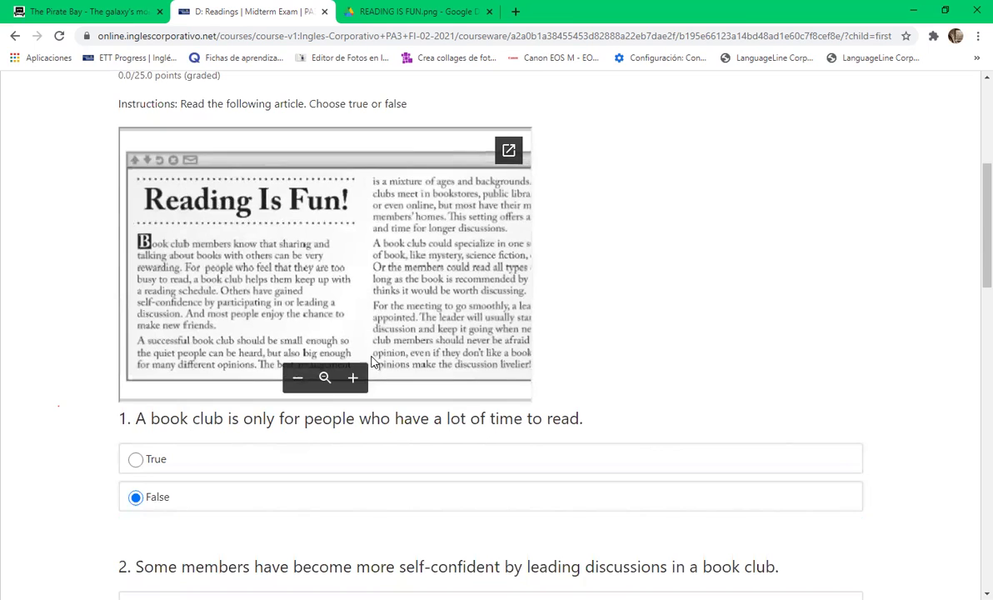
{"action": "left_click", "coordinate": [352, 378]}
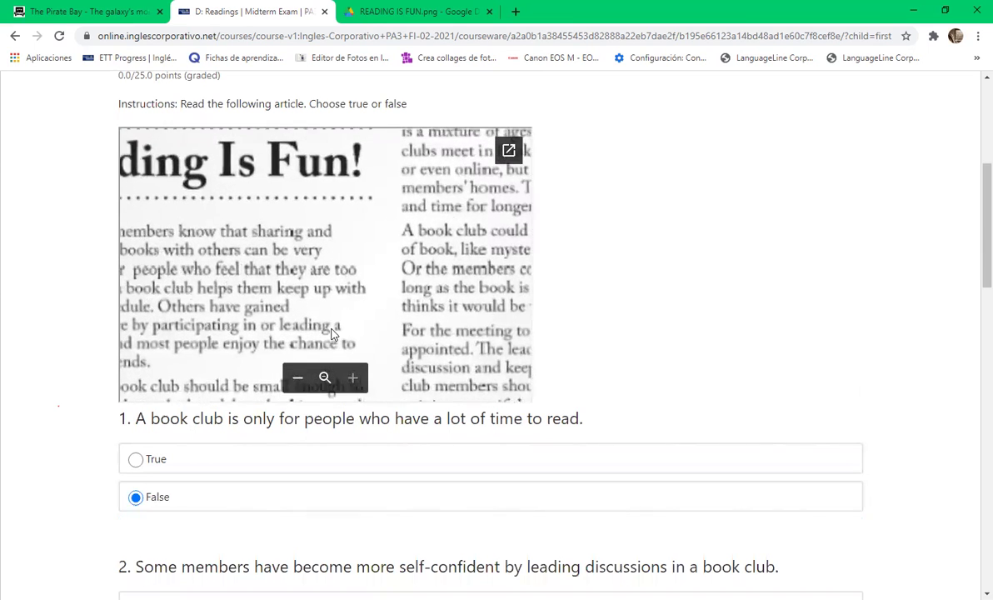
{"action": "left_click_drag", "start_coordinate": [330, 333], "coordinate": [497, 266]}
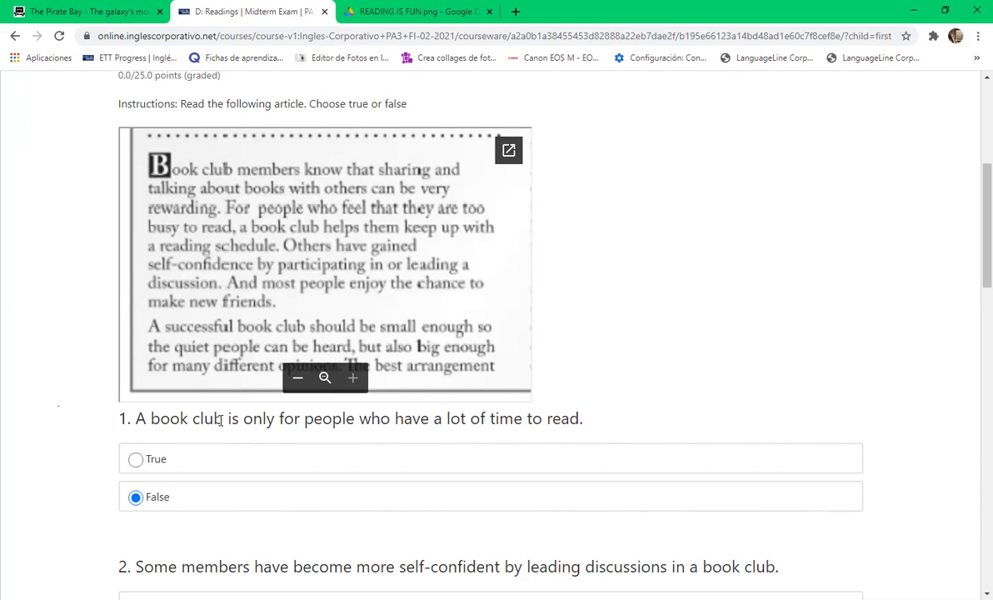
{"action": "scroll", "coordinate": [220, 419], "scroll_direction": "up", "scroll_amount": 5}
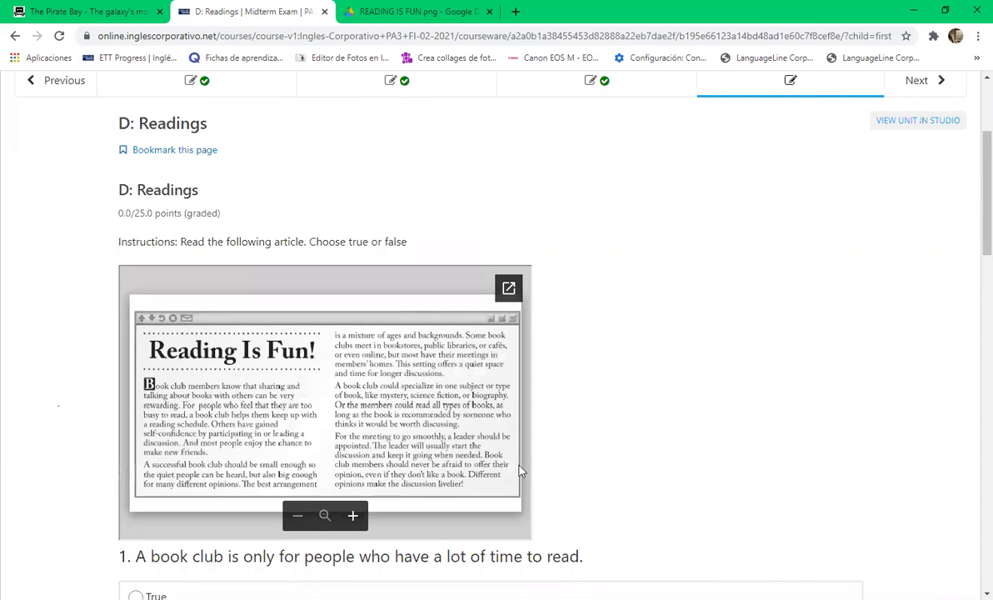
{"action": "scroll", "coordinate": [541, 466], "scroll_direction": "down", "scroll_amount": 3}
{"action": "left_click", "coordinate": [457, 465]}
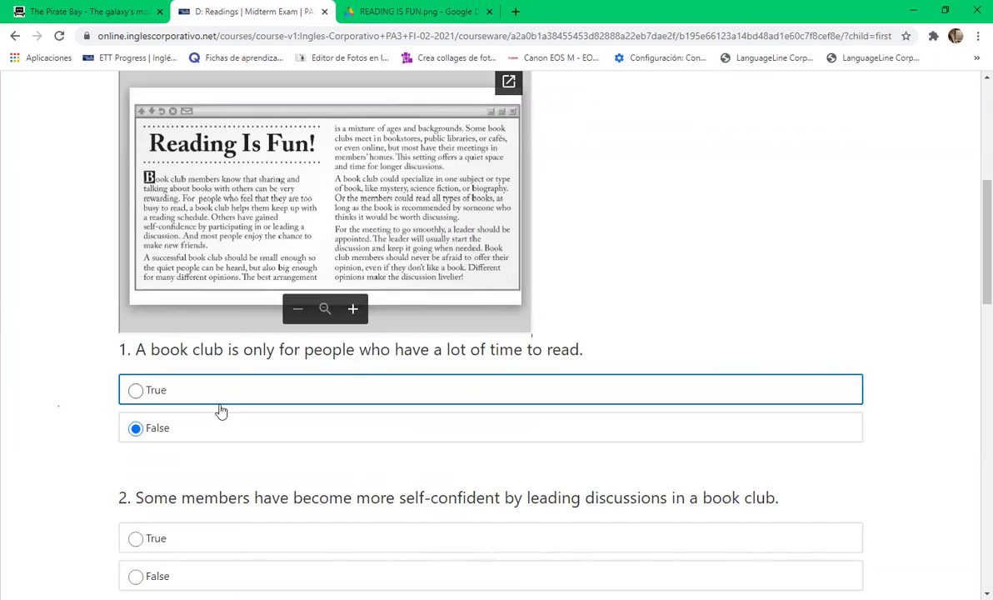
Answer True to question 2 about members becoming more self-confident by leading discussions in a book club
{"action": "scroll", "coordinate": [375, 445], "scroll_direction": "down", "scroll_amount": 3}
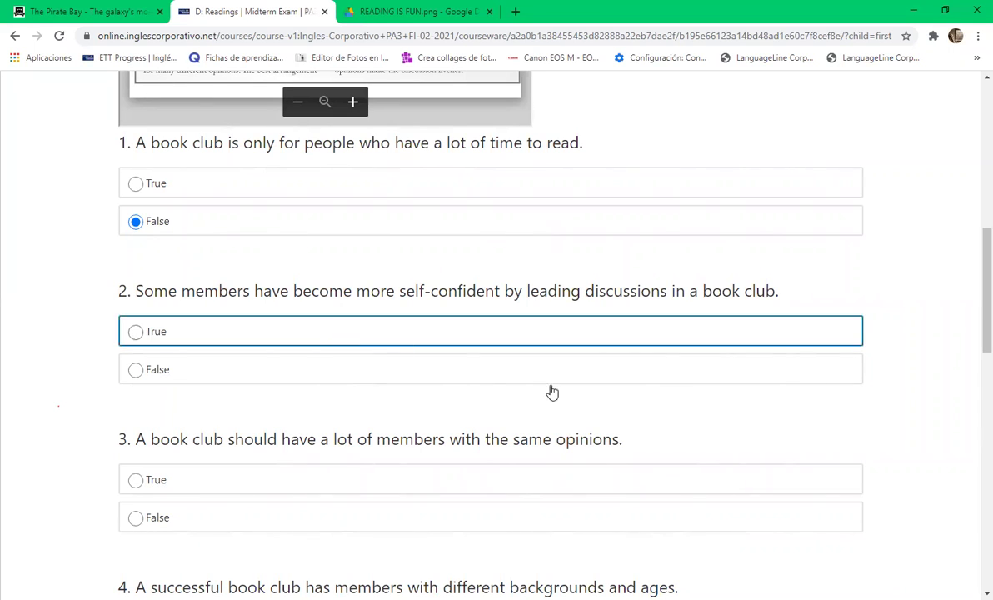
{"action": "scroll", "coordinate": [634, 476], "scroll_direction": "up", "scroll_amount": 1}
{"action": "scroll", "coordinate": [679, 447], "scroll_direction": "up", "scroll_amount": 2}
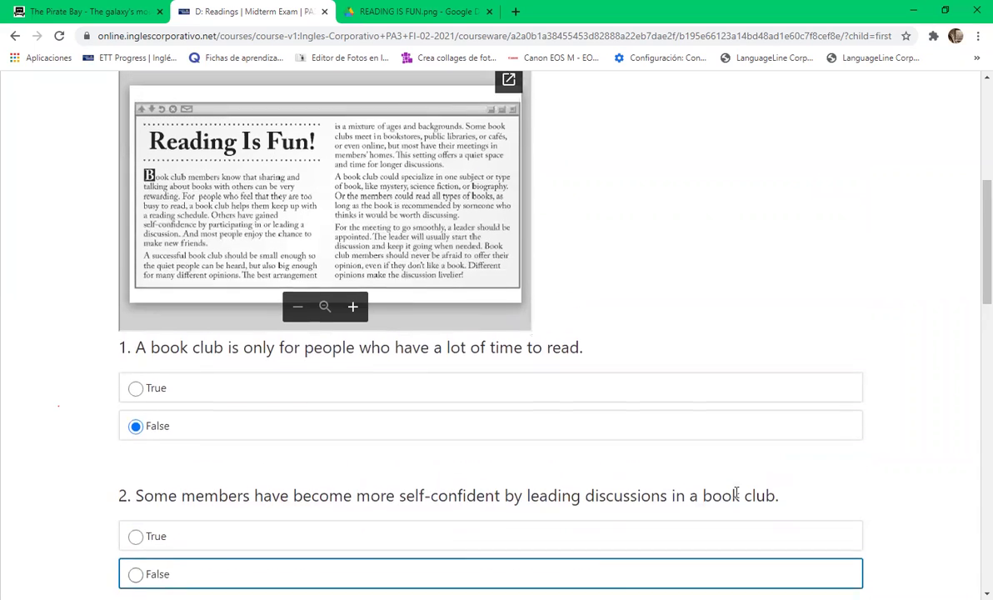
{"action": "scroll", "coordinate": [821, 494], "scroll_direction": "down", "scroll_amount": 3}
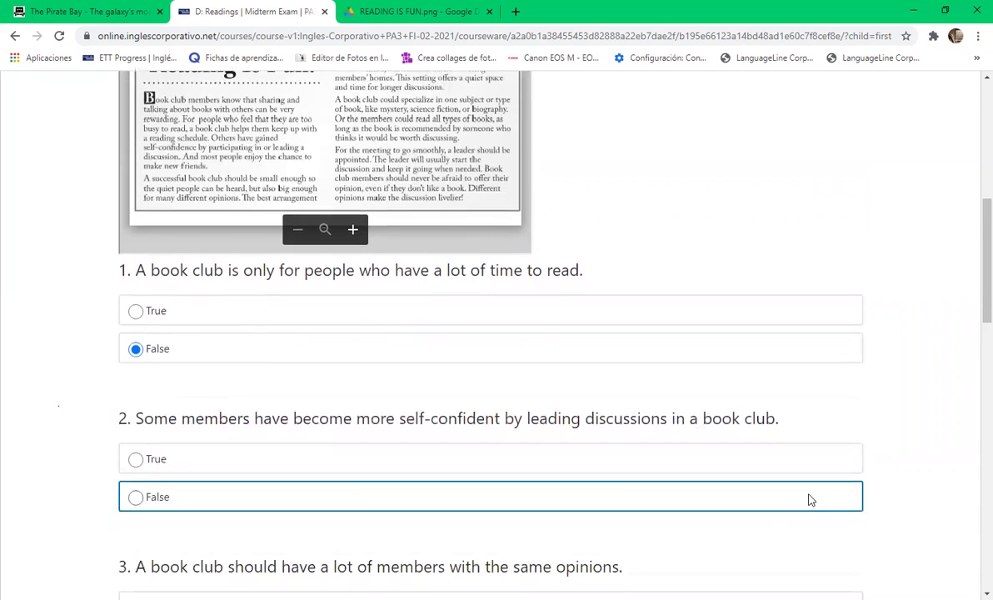
{"action": "left_click", "coordinate": [213, 337]}
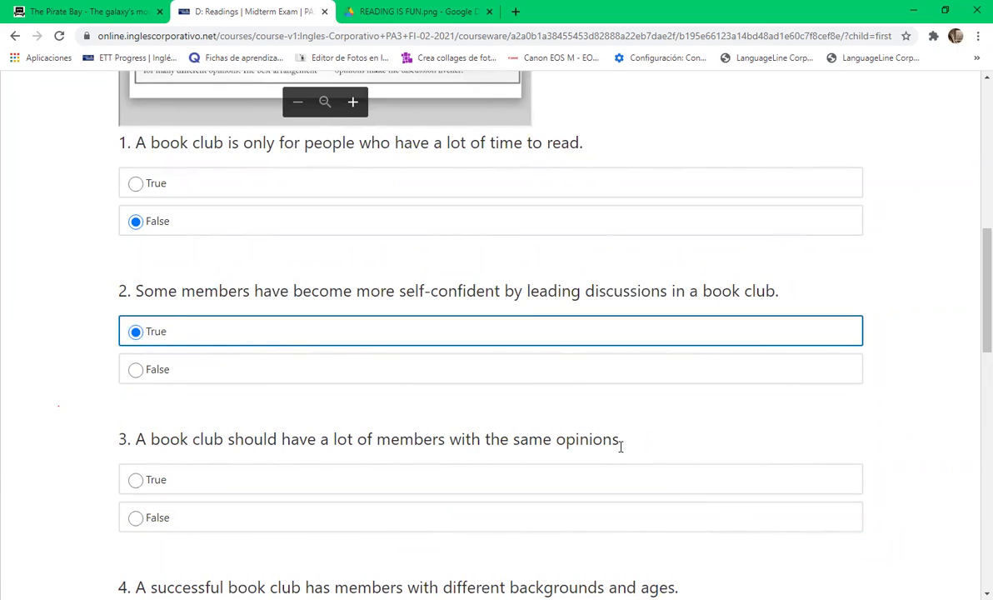
Answer False to question 3 about a book club having a lot of members with the same opinions
{"action": "scroll", "coordinate": [621, 448], "scroll_direction": "up", "scroll_amount": 1}
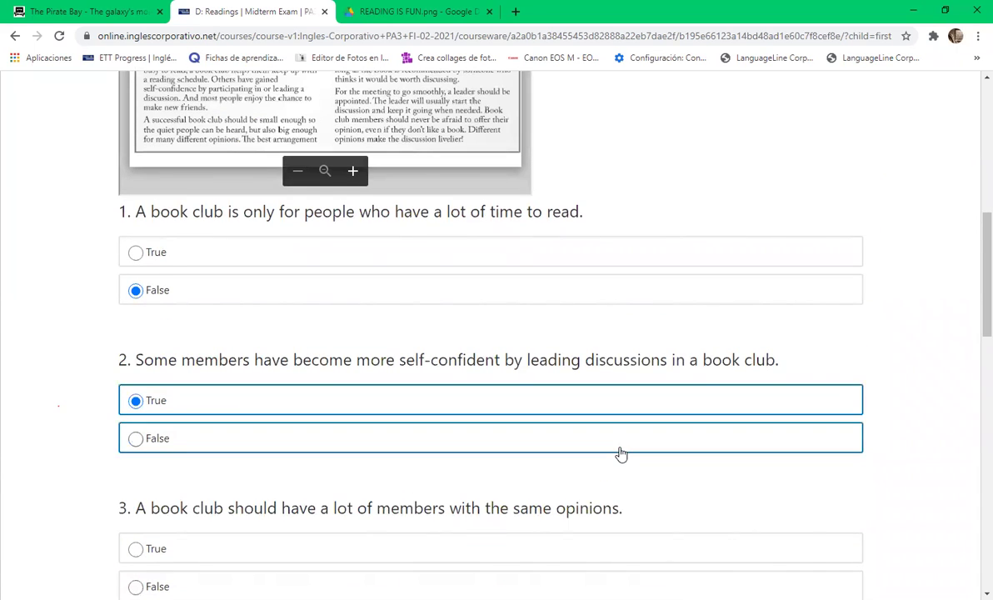
{"action": "scroll", "coordinate": [621, 454], "scroll_direction": "up", "scroll_amount": 1}
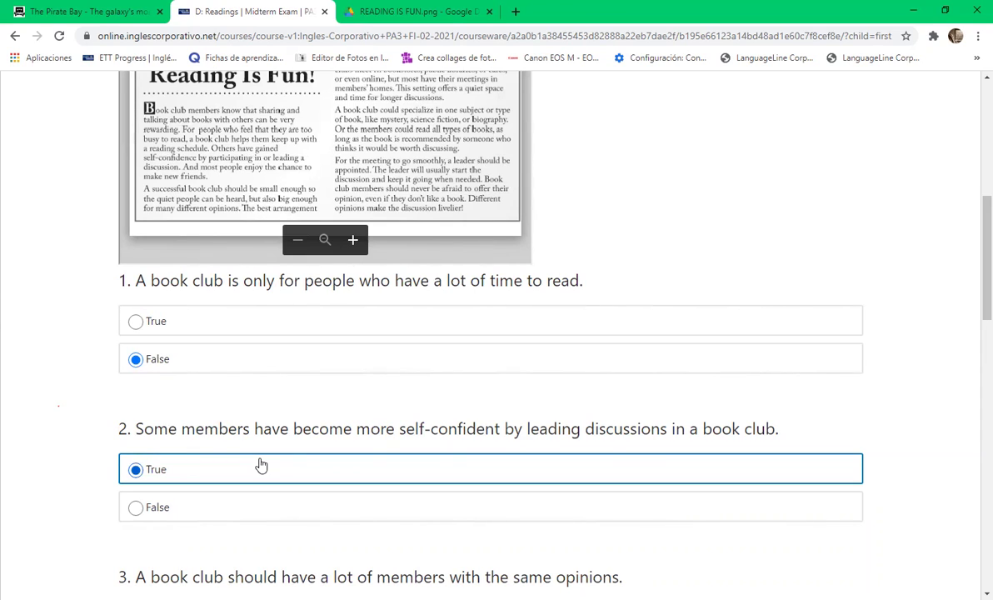
{"action": "scroll", "coordinate": [296, 564], "scroll_direction": "down", "scroll_amount": 1}
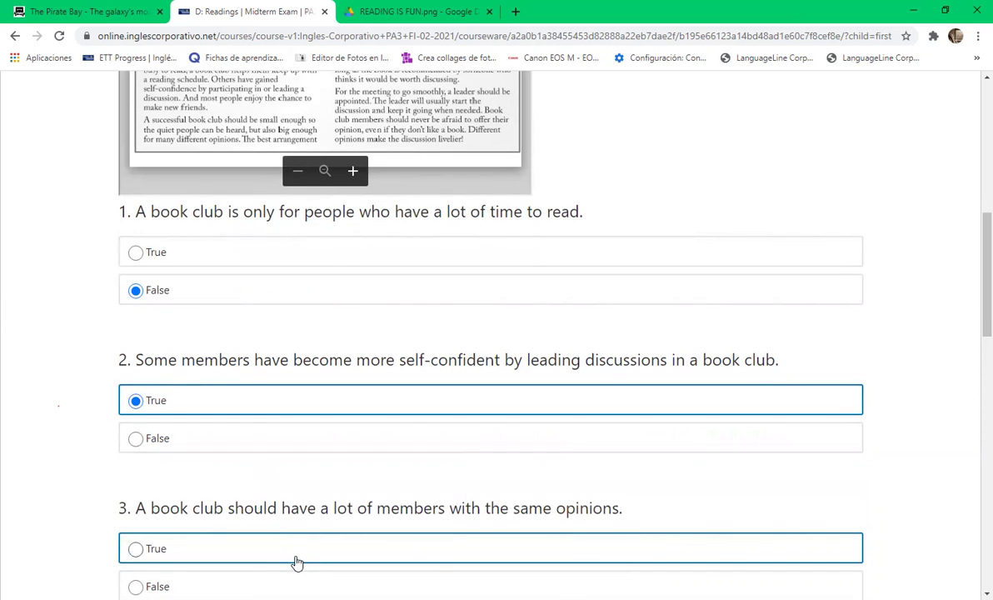
{"action": "scroll", "coordinate": [356, 523], "scroll_direction": "down", "scroll_amount": 3}
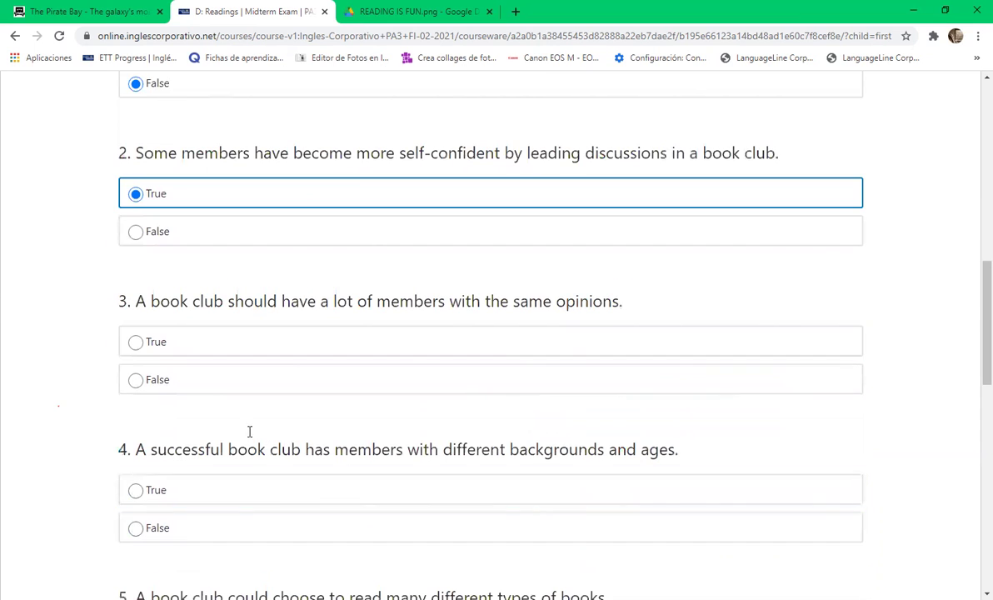
{"action": "left_click", "coordinate": [195, 381]}
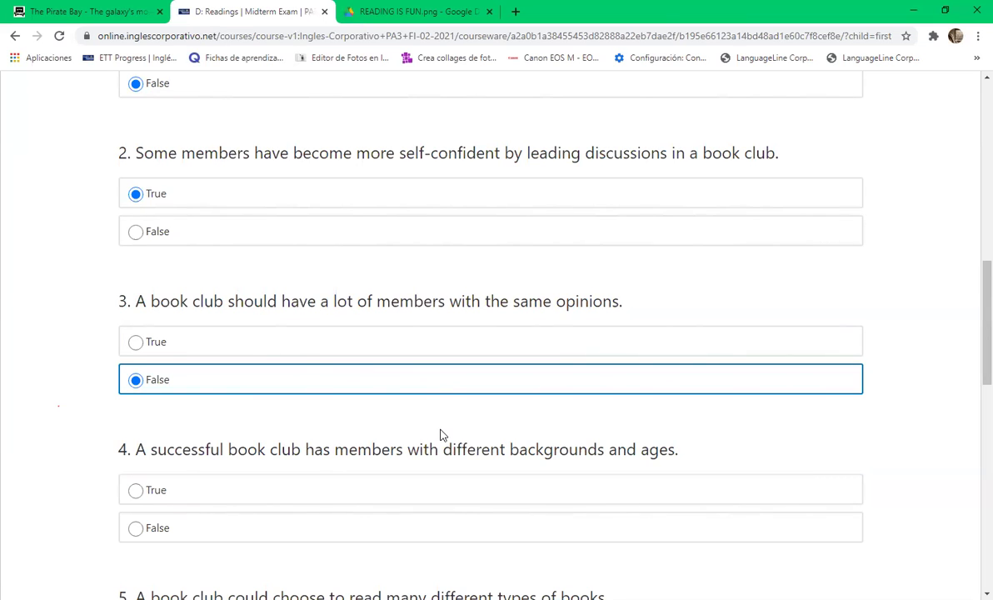
Reread both columns of the enlarged article and answer False to question 4 about members with different backgrounds and ages
{"action": "scroll", "coordinate": [441, 435], "scroll_direction": "up", "scroll_amount": 5}
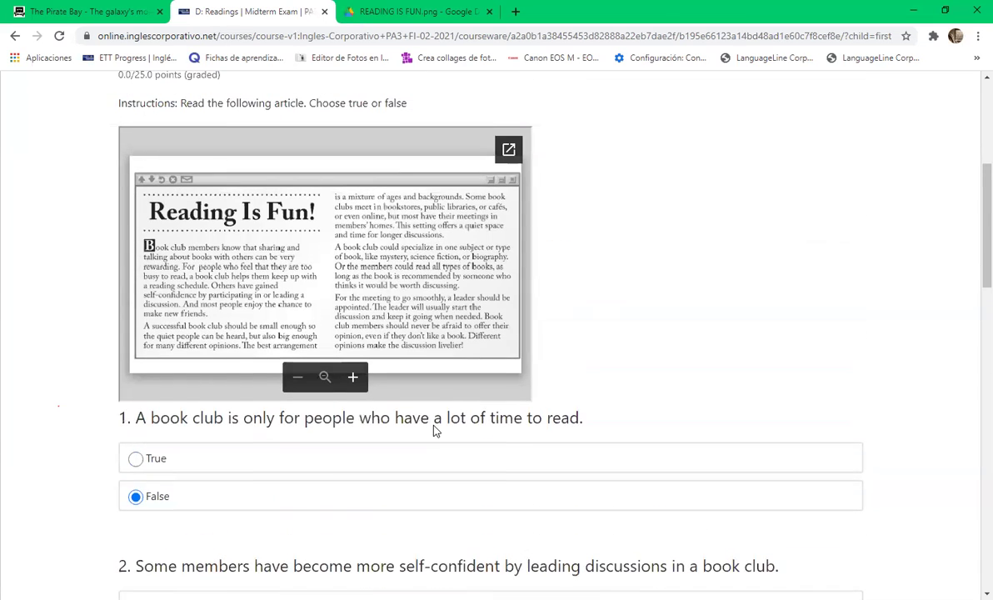
{"action": "left_click", "coordinate": [353, 379]}
{"action": "left_click", "coordinate": [353, 379]}
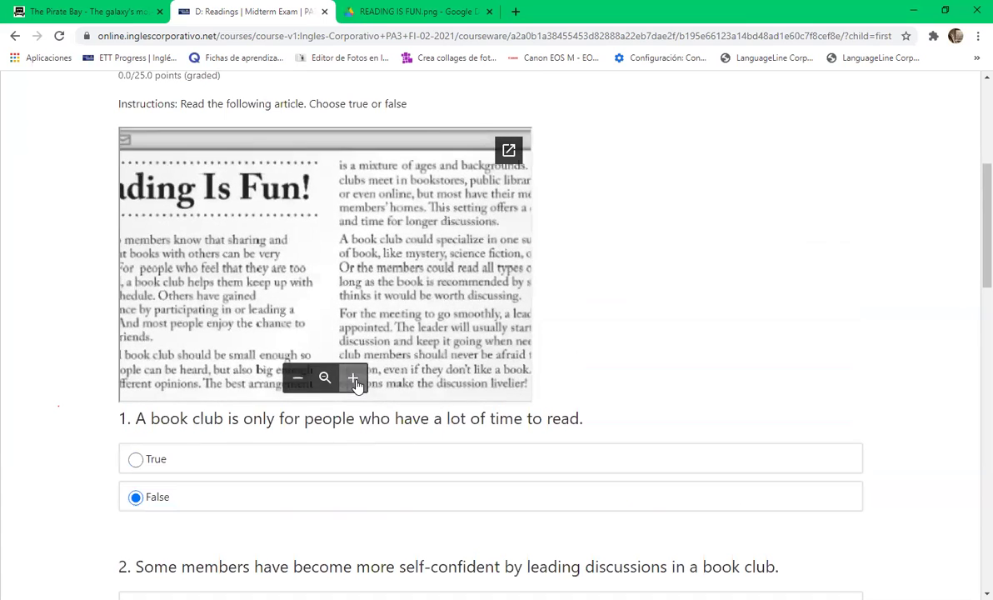
{"action": "left_click", "coordinate": [353, 380]}
{"action": "left_click_drag", "start_coordinate": [430, 325], "coordinate": [341, 317]}
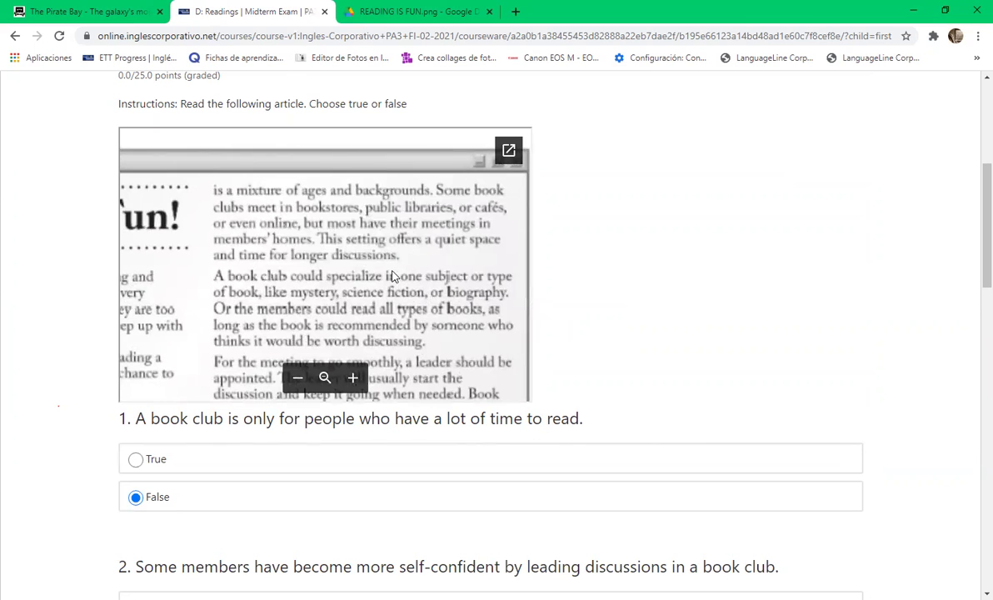
{"action": "left_click_drag", "start_coordinate": [269, 316], "coordinate": [528, 206]}
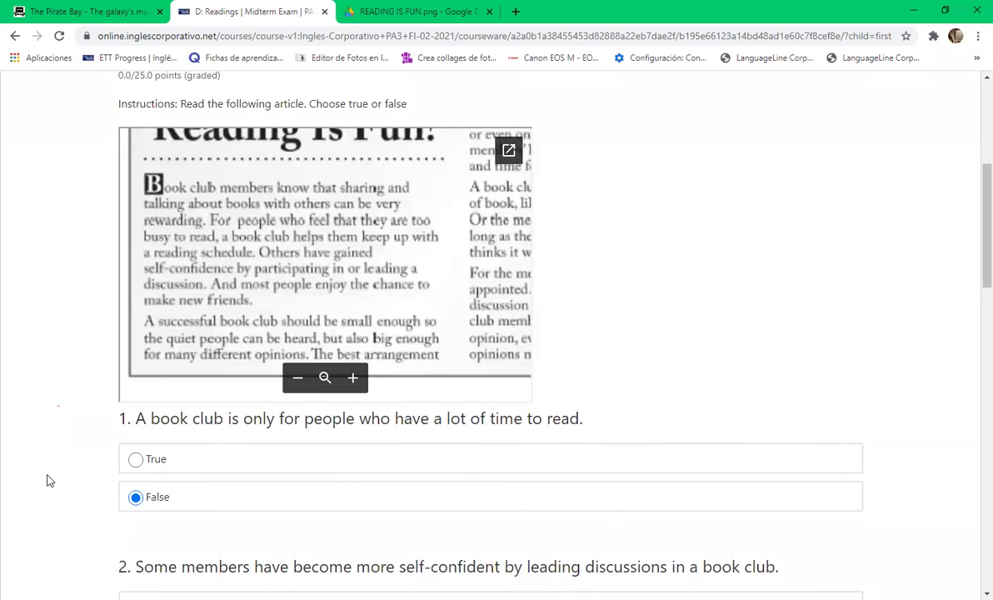
{"action": "scroll", "coordinate": [49, 478], "scroll_direction": "down", "scroll_amount": 10}
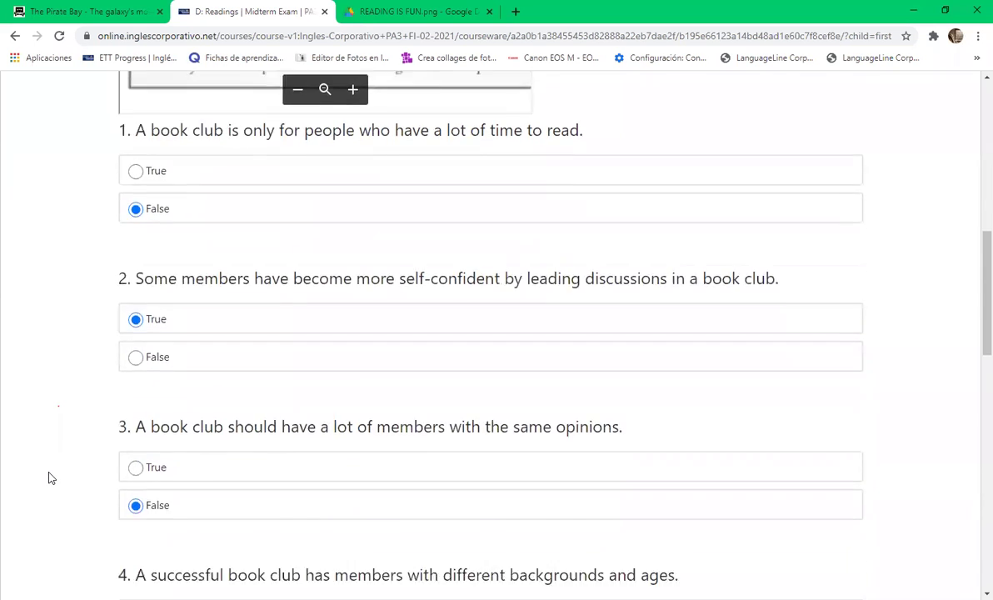
{"action": "scroll", "coordinate": [55, 473], "scroll_direction": "down", "scroll_amount": 3}
{"action": "scroll", "coordinate": [57, 473], "scroll_direction": "up", "scroll_amount": 8}
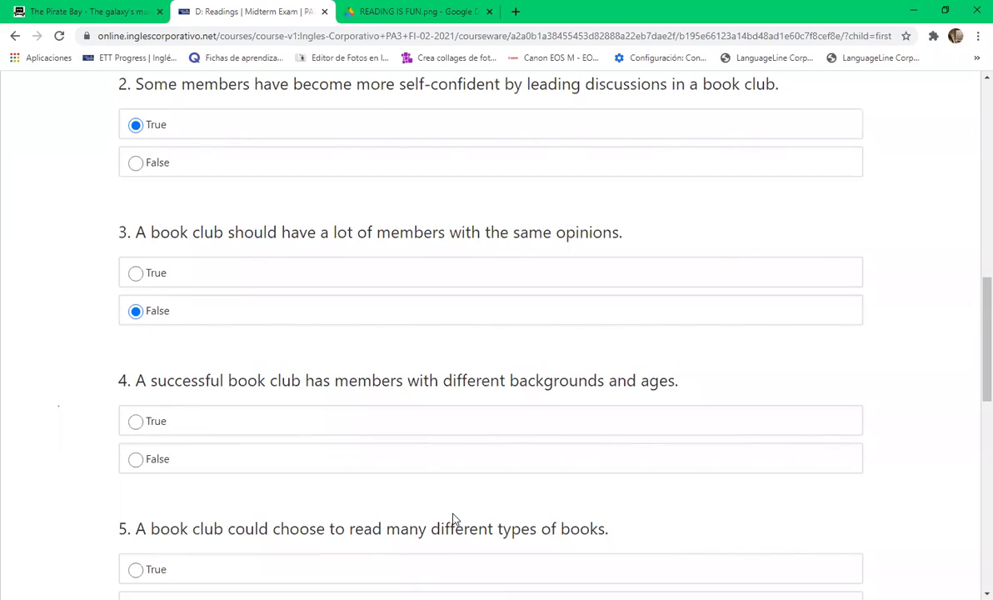
{"action": "left_click", "coordinate": [155, 460]}
Answer True to questions 5, 6 and 7 about varied book types, meetings in members' homes and having no discussion leader
{"action": "scroll", "coordinate": [667, 504], "scroll_direction": "down", "scroll_amount": 1}
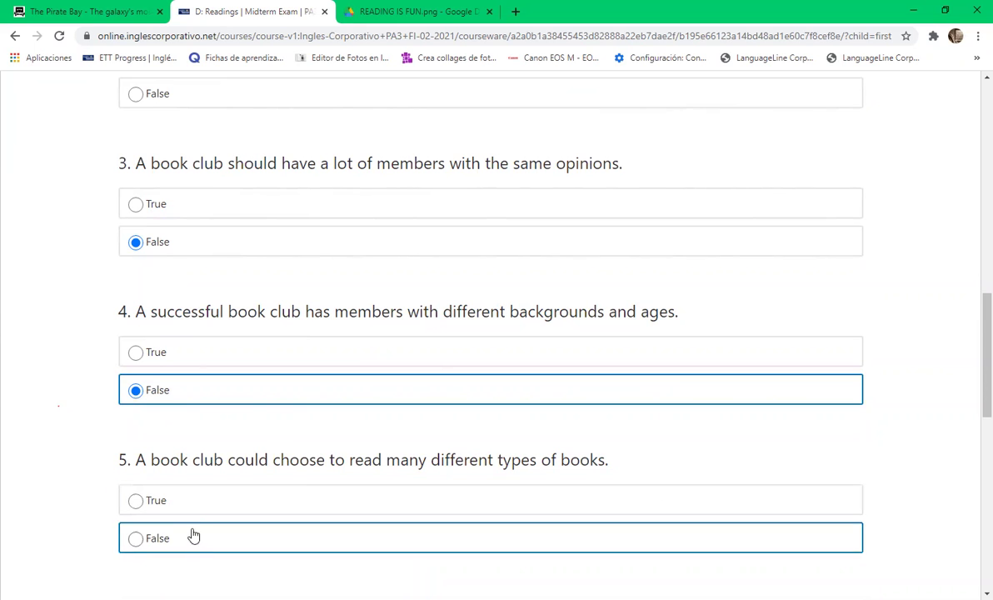
{"action": "left_click", "coordinate": [135, 501]}
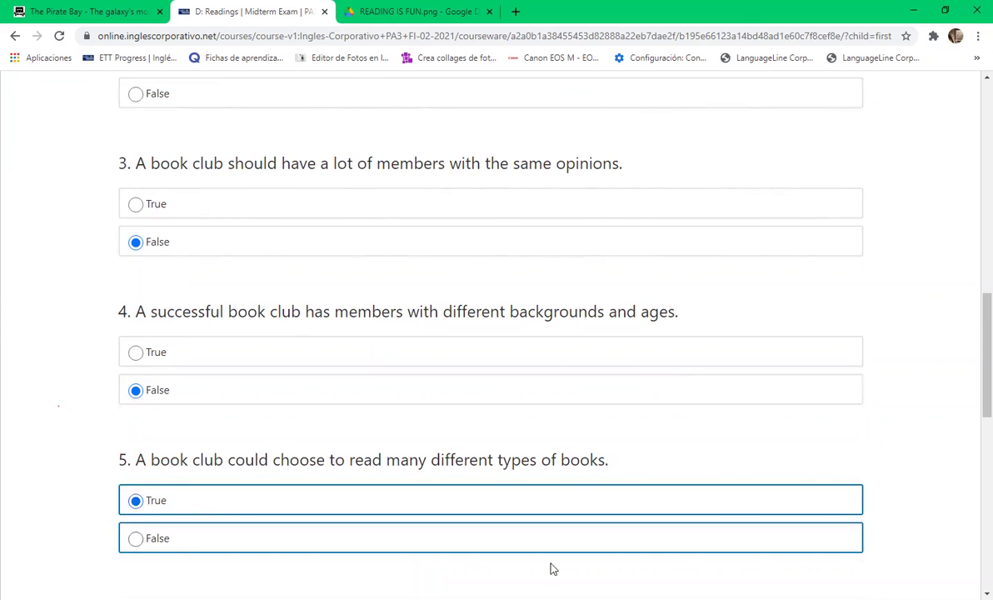
{"action": "scroll", "coordinate": [566, 566], "scroll_direction": "up", "scroll_amount": 8}
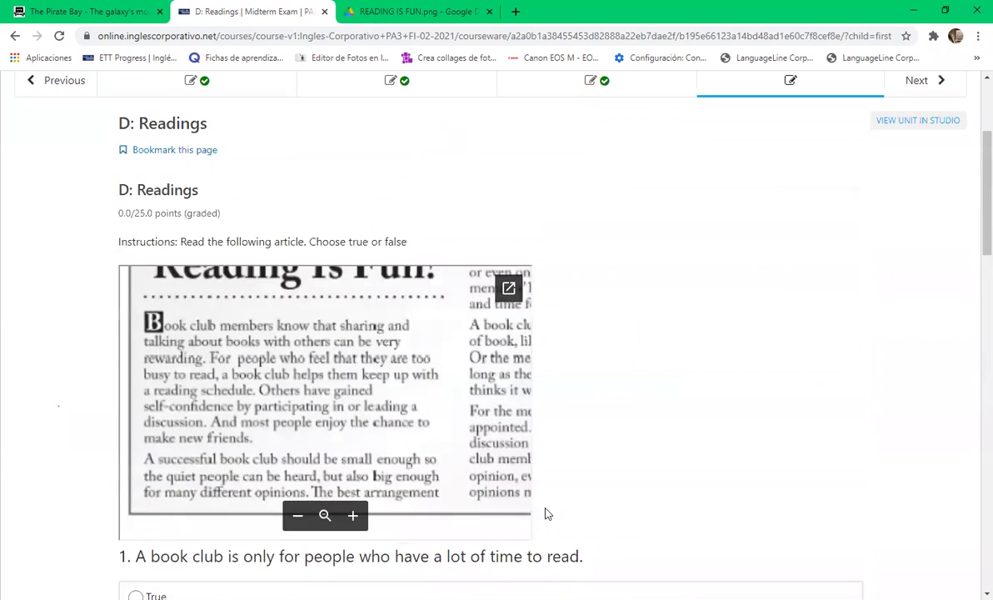
{"action": "scroll", "coordinate": [546, 507], "scroll_direction": "down", "scroll_amount": 12}
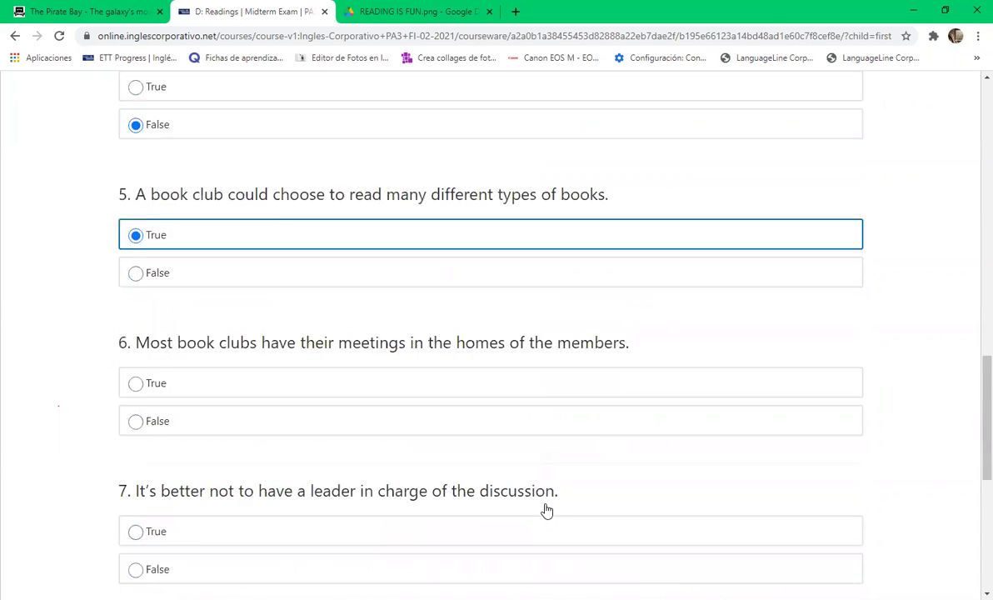
{"action": "scroll", "coordinate": [343, 452], "scroll_direction": "up", "scroll_amount": 2}
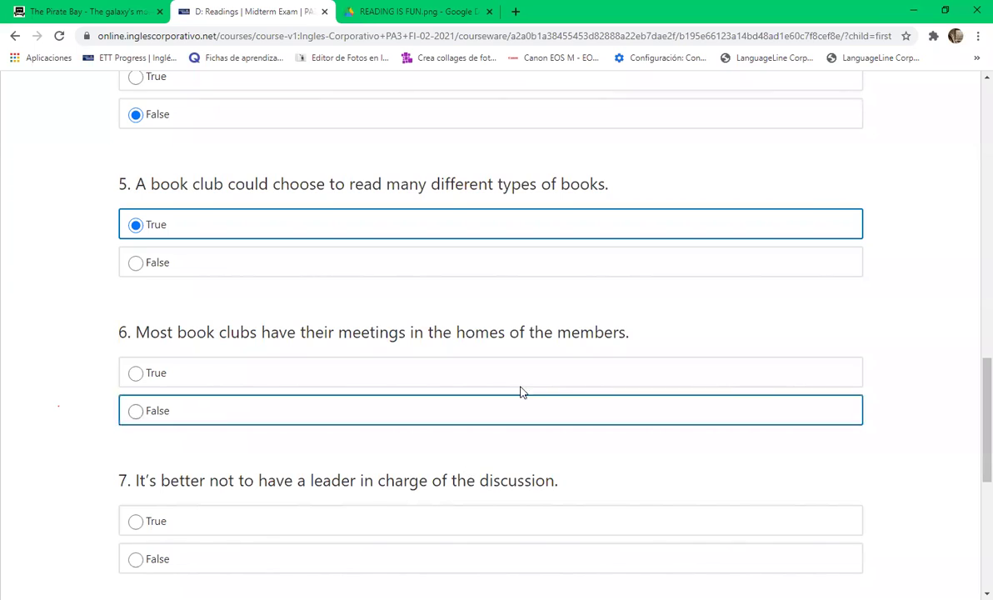
{"action": "left_click", "coordinate": [192, 375]}
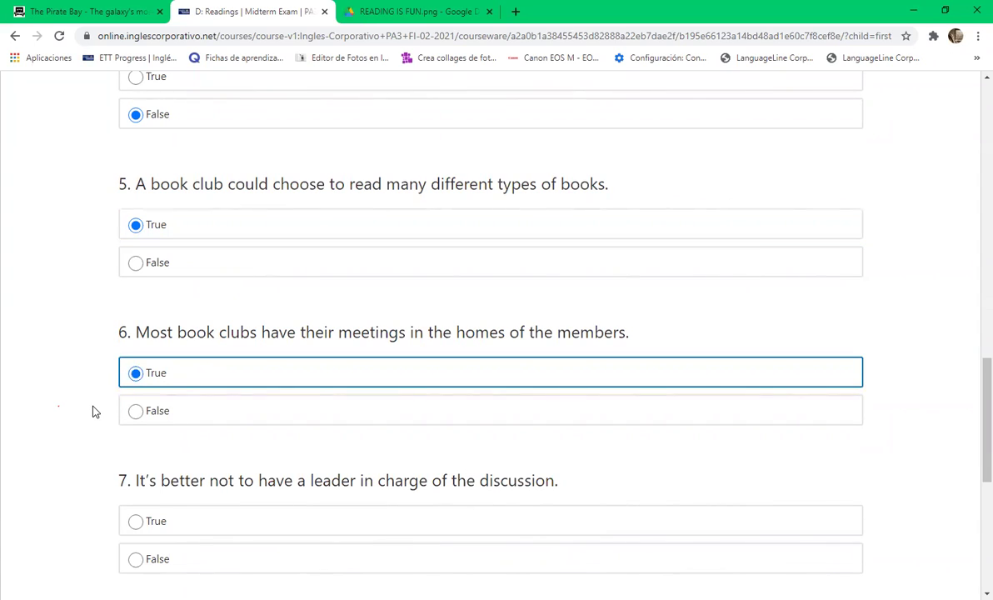
{"action": "scroll", "coordinate": [93, 411], "scroll_direction": "down", "scroll_amount": 1}
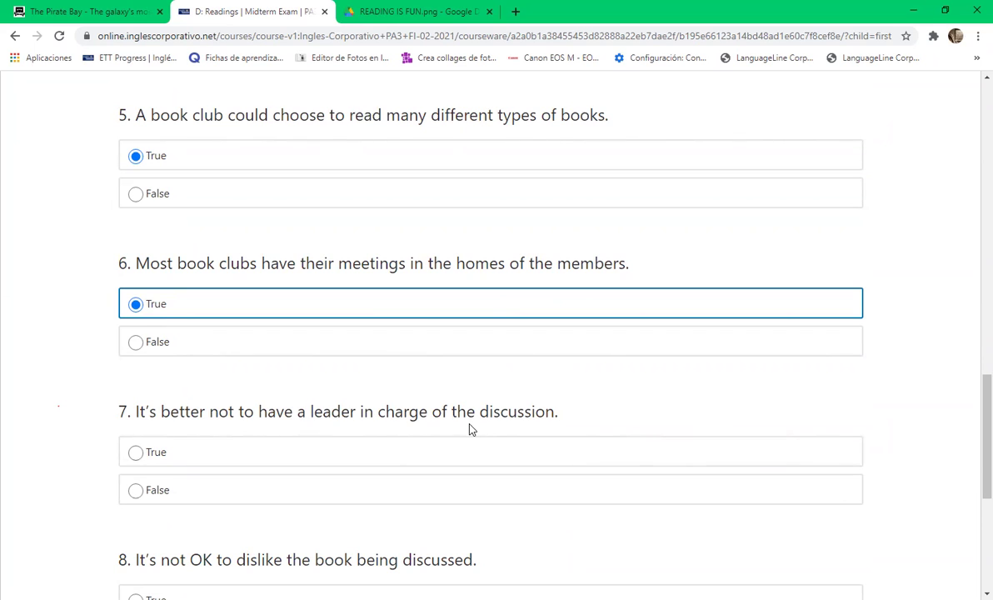
{"action": "left_click", "coordinate": [275, 454]}
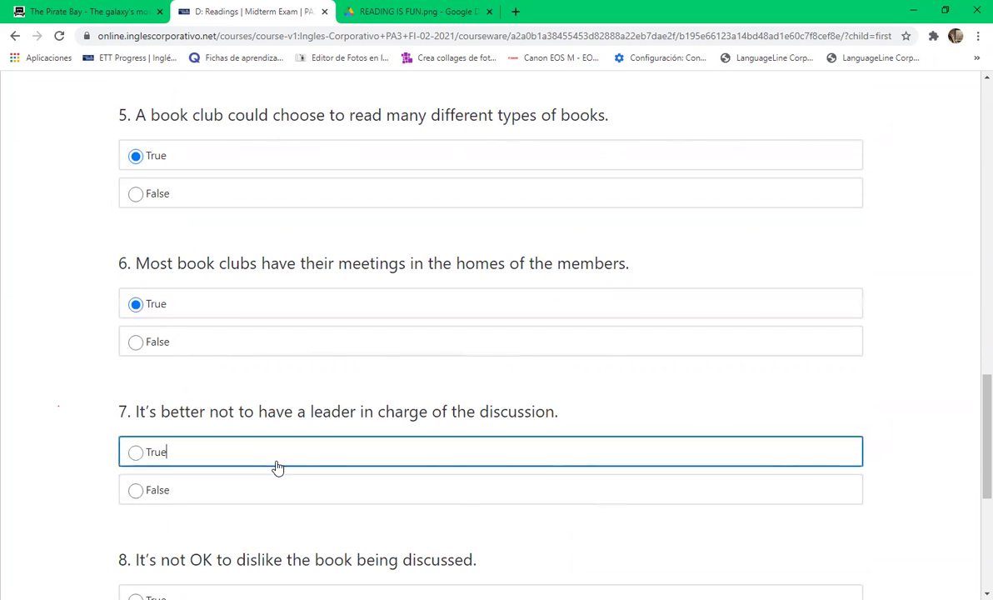
Answer False to question 8 about disliking the book being discussed, and submit the "D: Readings" answers
{"action": "scroll", "coordinate": [524, 498], "scroll_direction": "down", "scroll_amount": 2}
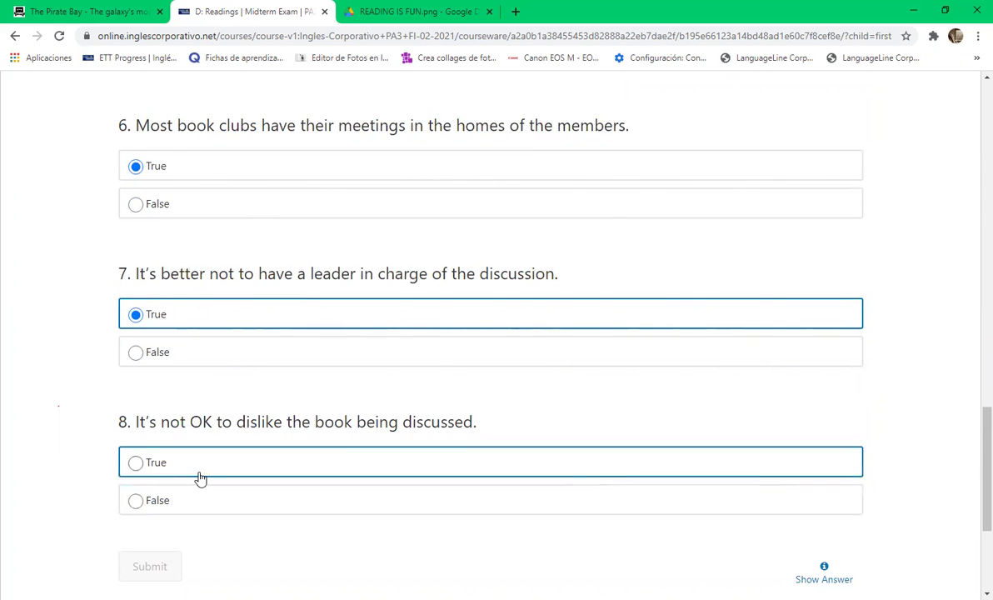
{"action": "left_click", "coordinate": [190, 512]}
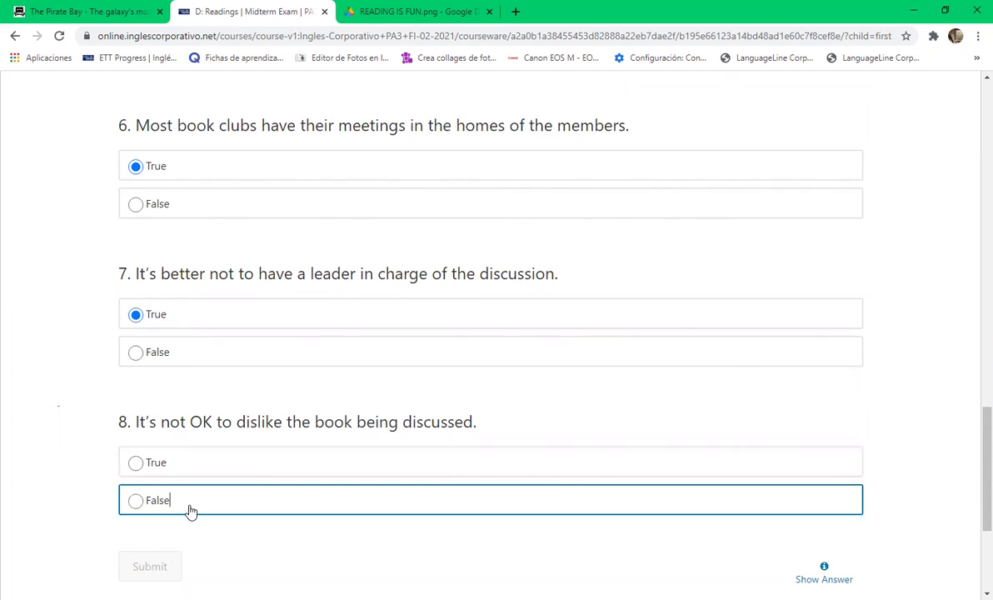
{"action": "left_click", "coordinate": [163, 564]}
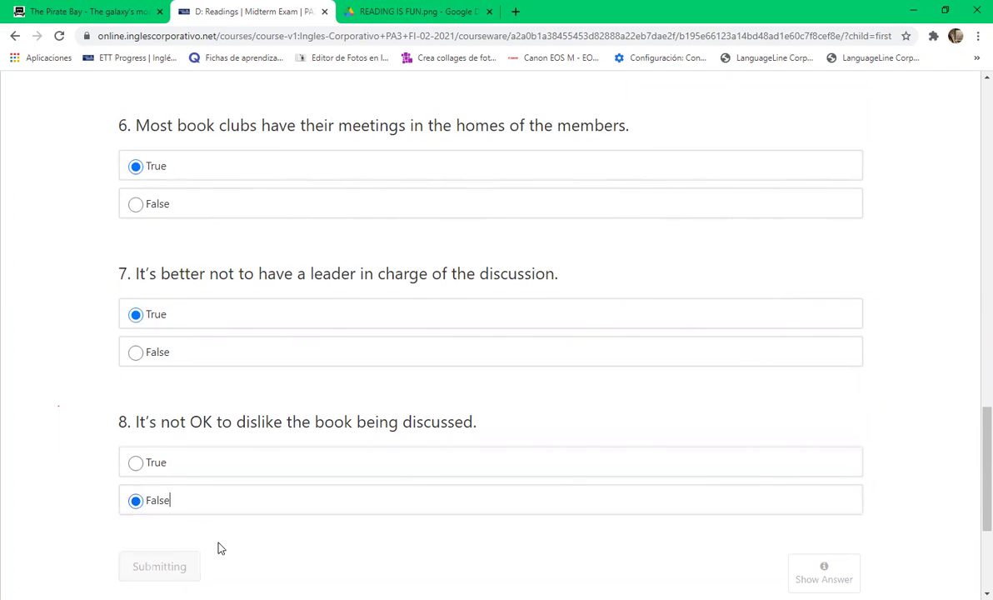
Review the grading marks on all the reading questions and continue to the unit after "D: Readings"
{"action": "scroll", "coordinate": [219, 548], "scroll_direction": "down", "scroll_amount": 3}
{"action": "scroll", "coordinate": [284, 481], "scroll_direction": "up", "scroll_amount": 5}
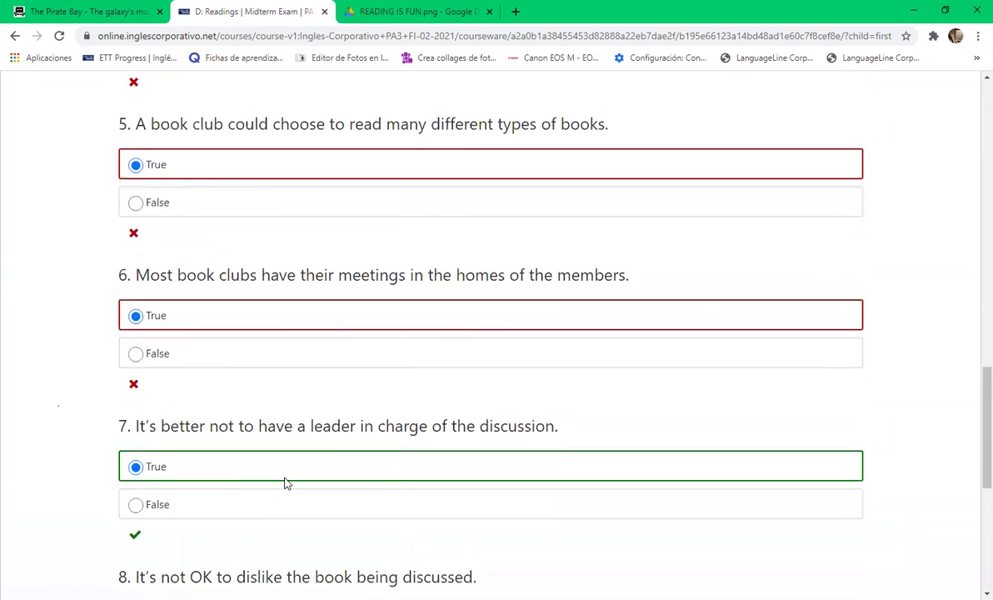
{"action": "scroll", "coordinate": [284, 481], "scroll_direction": "up", "scroll_amount": 10}
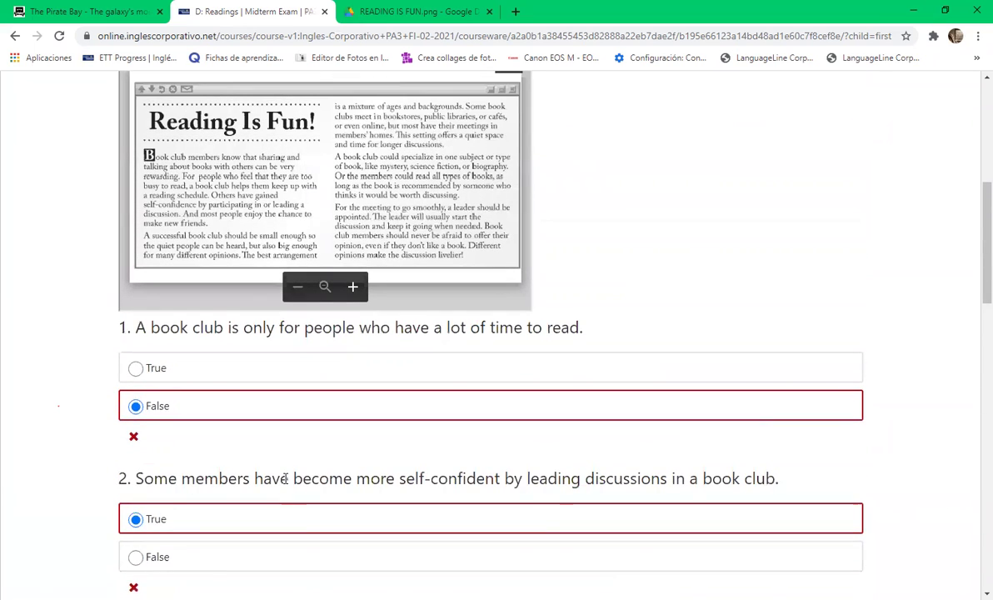
{"action": "scroll", "coordinate": [284, 479], "scroll_direction": "down", "scroll_amount": 12}
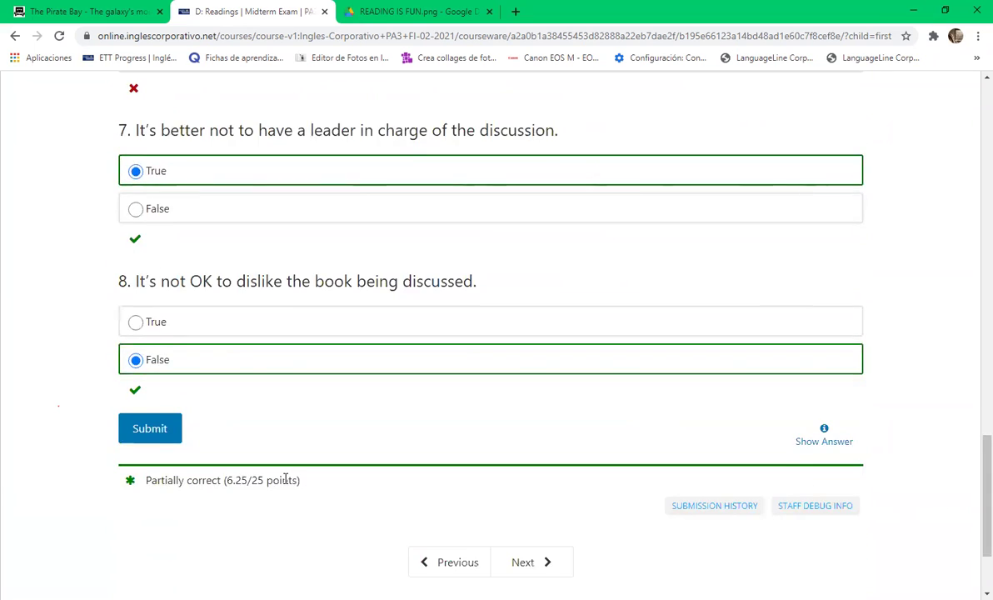
{"action": "scroll", "coordinate": [284, 481], "scroll_direction": "down", "scroll_amount": 2}
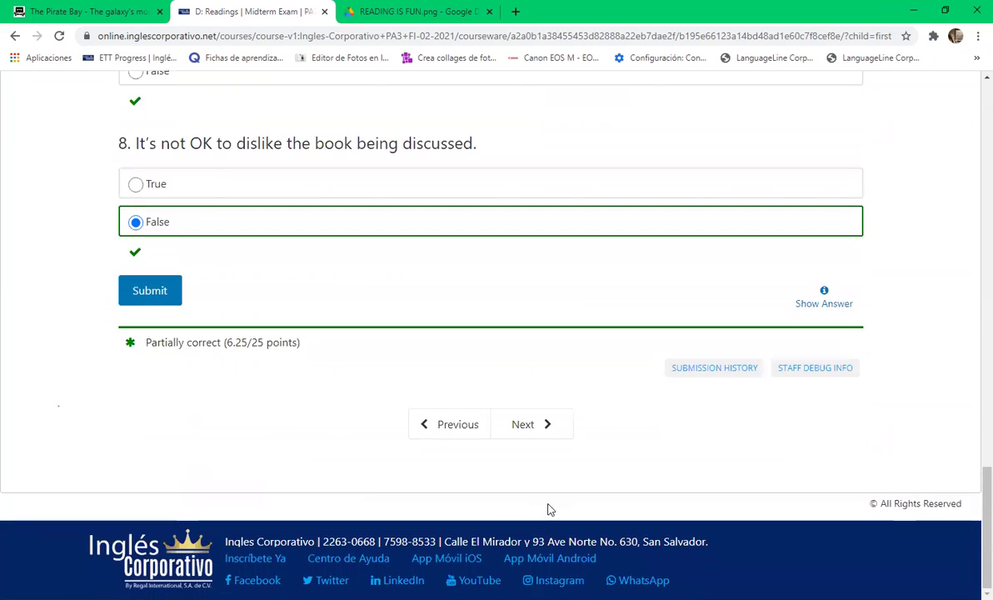
{"action": "left_click", "coordinate": [541, 437]}
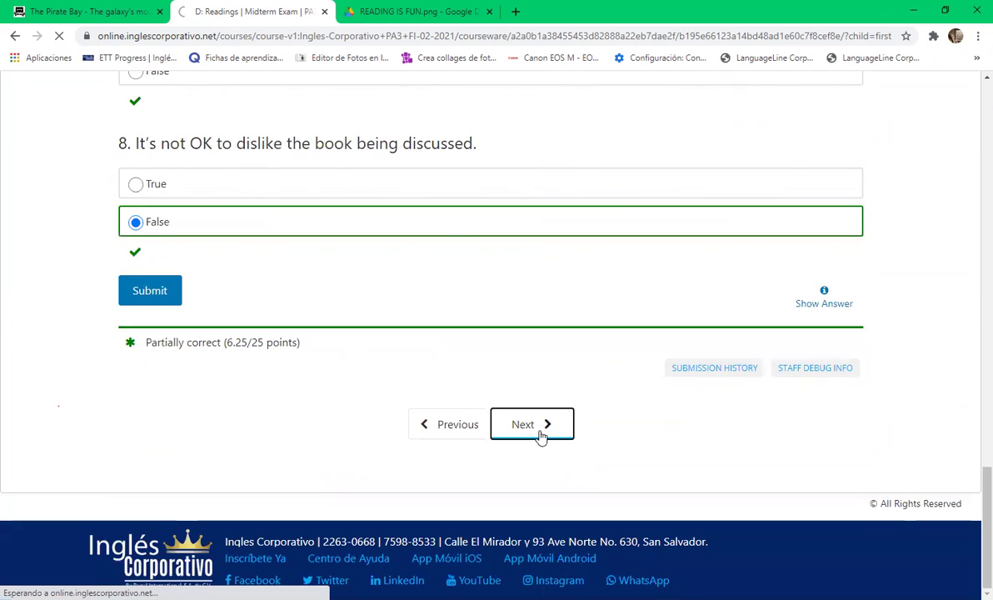